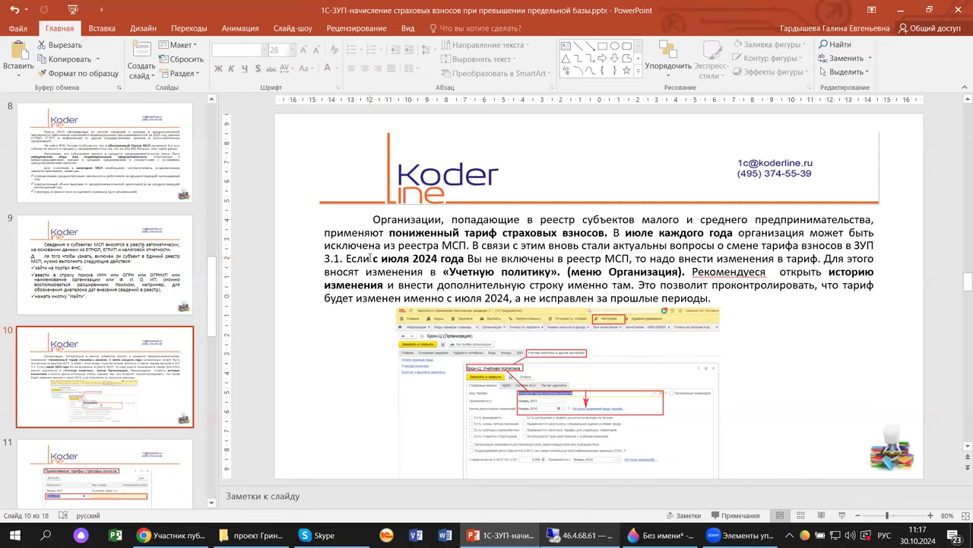
Step: Review the earlier slides on tariff settings and the МСП register, returning to slide 10 about the reduced insurance contribution tariff
{"action": "scroll", "coordinate": [370, 258], "scroll_direction": "up", "scroll_amount": 1}
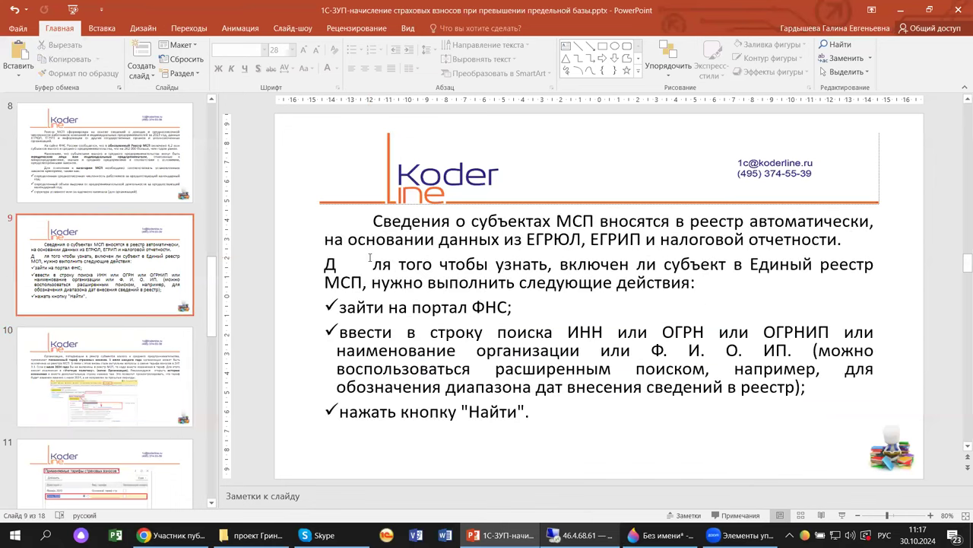
{"action": "scroll", "coordinate": [370, 258], "scroll_direction": "up", "scroll_amount": 2}
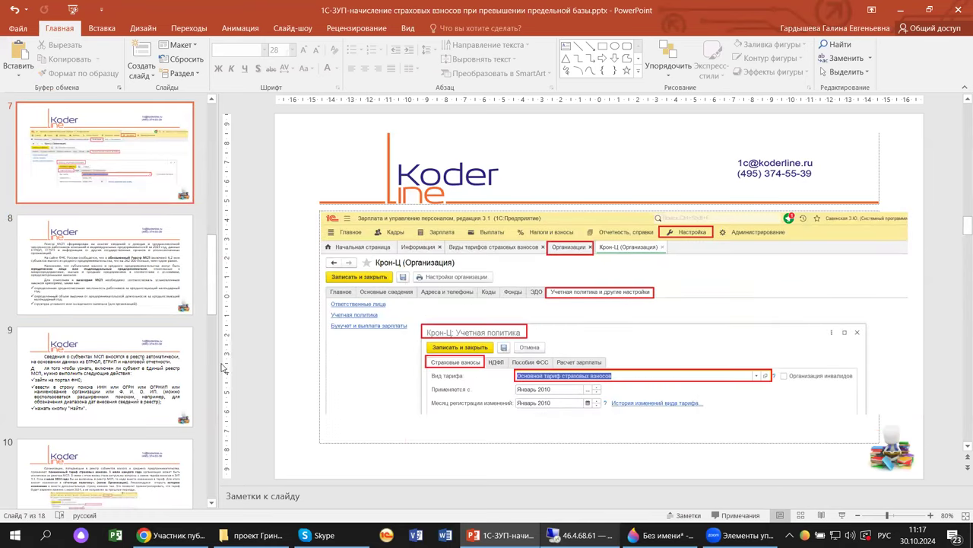
{"action": "left_click", "coordinate": [66, 492]}
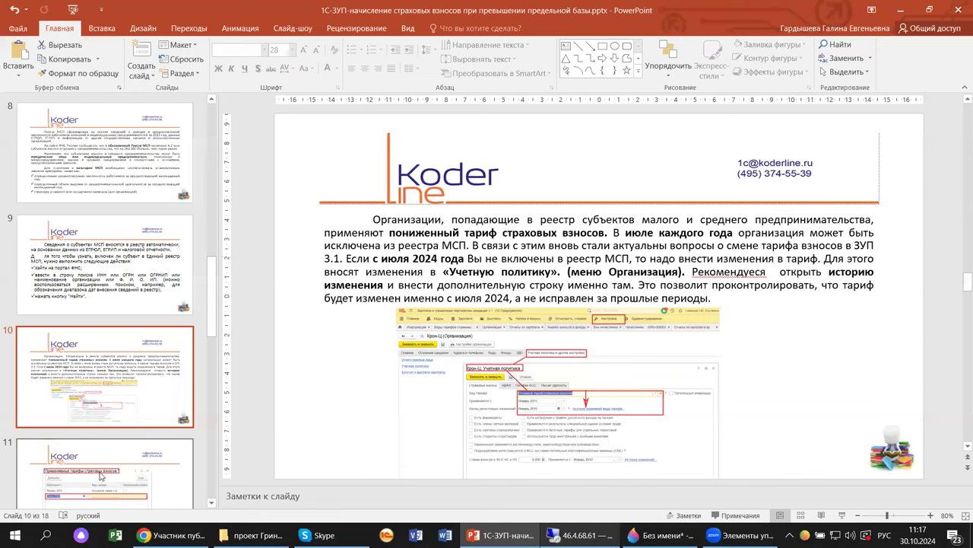
{"action": "scroll", "coordinate": [100, 476], "scroll_direction": "down", "scroll_amount": 2}
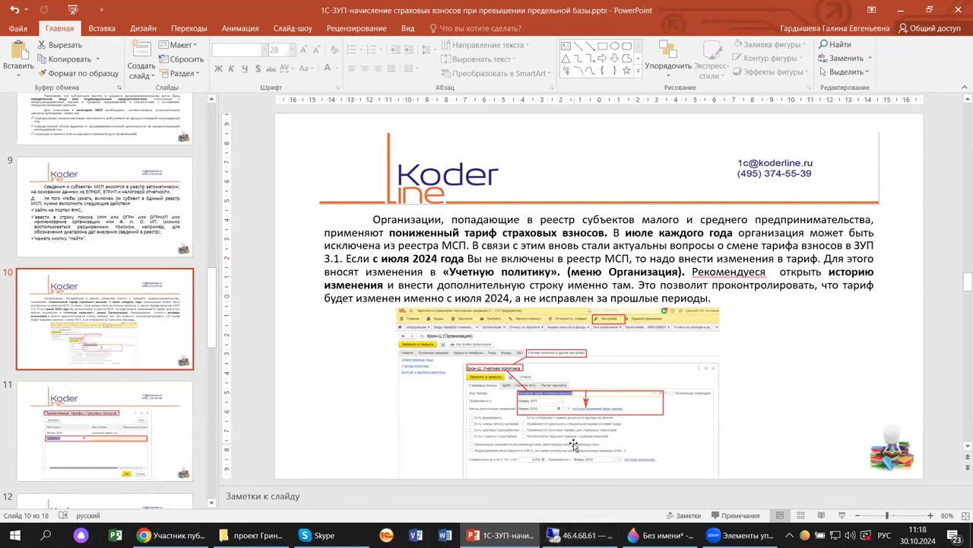
Step: Switch to the 1C remote desktop session and dismiss the internet support prompt and the applied tariffs window
{"action": "mouse_move", "coordinate": [578, 534]}
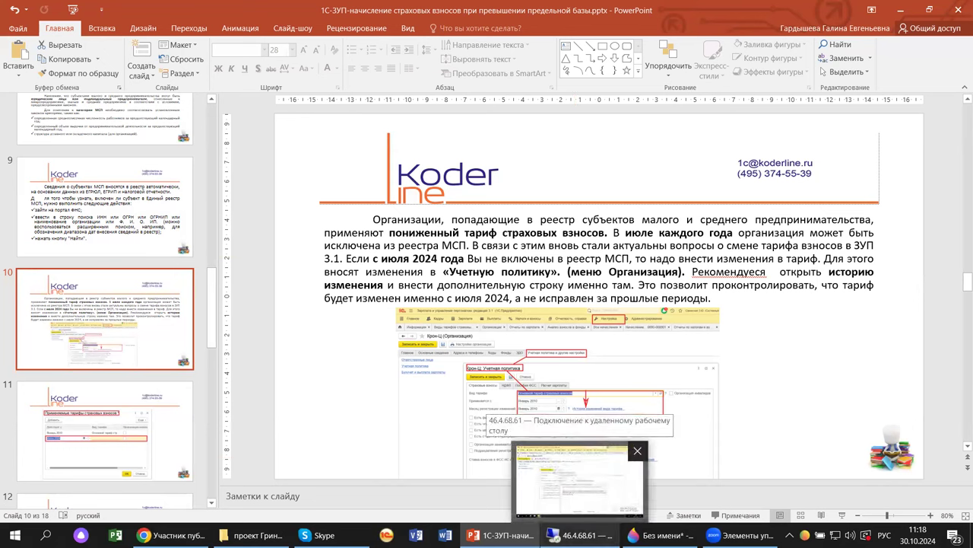
{"action": "left_click", "coordinate": [578, 535]}
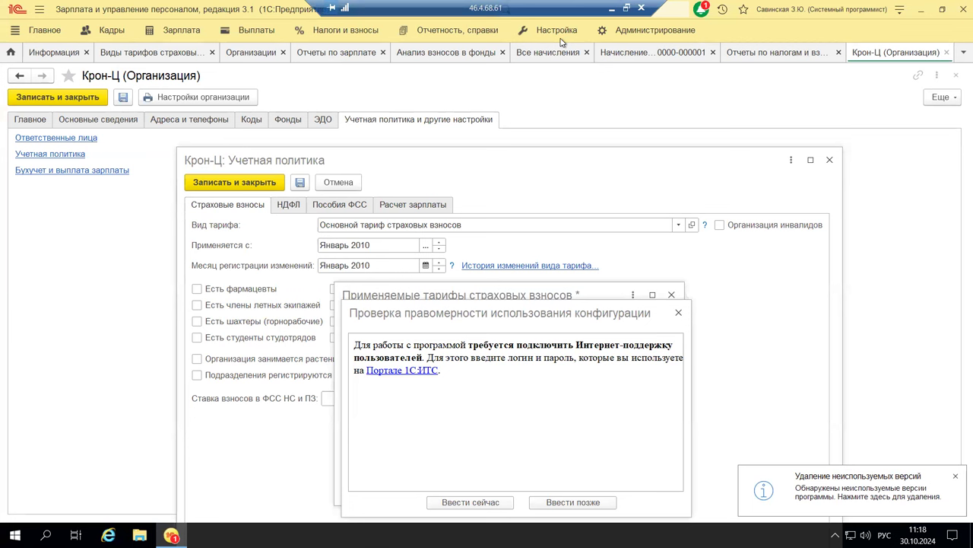
{"action": "left_click", "coordinate": [678, 312]}
{"action": "left_click", "coordinate": [672, 295]}
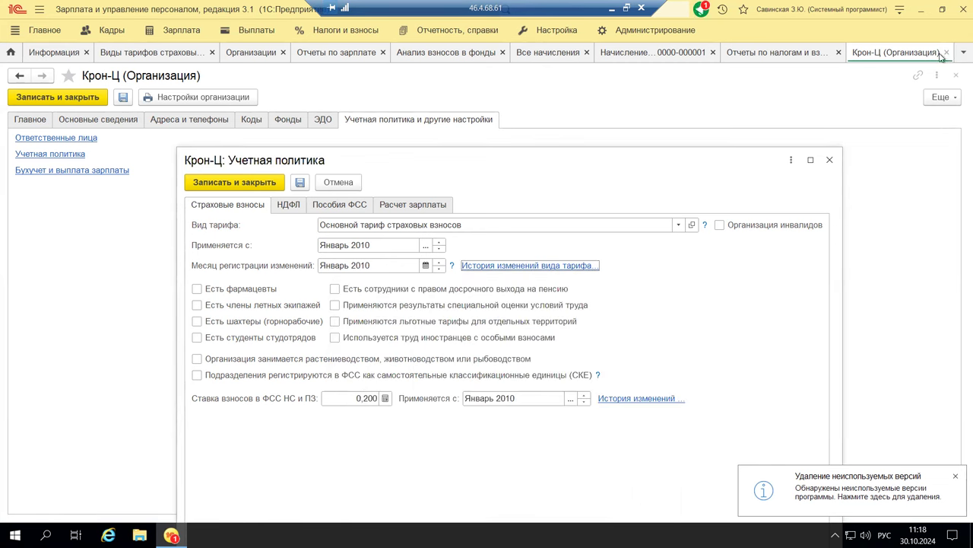
{"action": "left_click", "coordinate": [956, 77]}
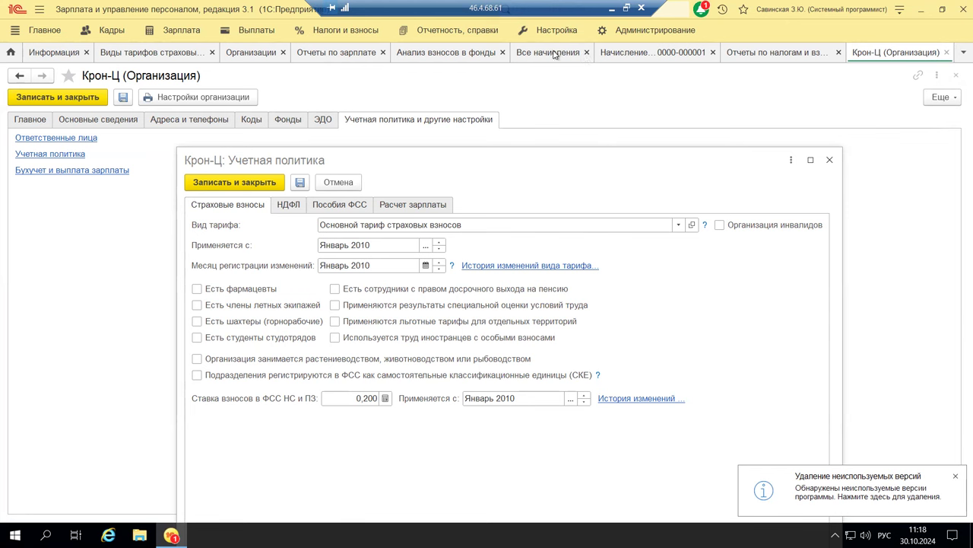
Step: Open the Крон-Ц organization card from the Организации list
{"action": "left_click", "coordinate": [251, 52]}
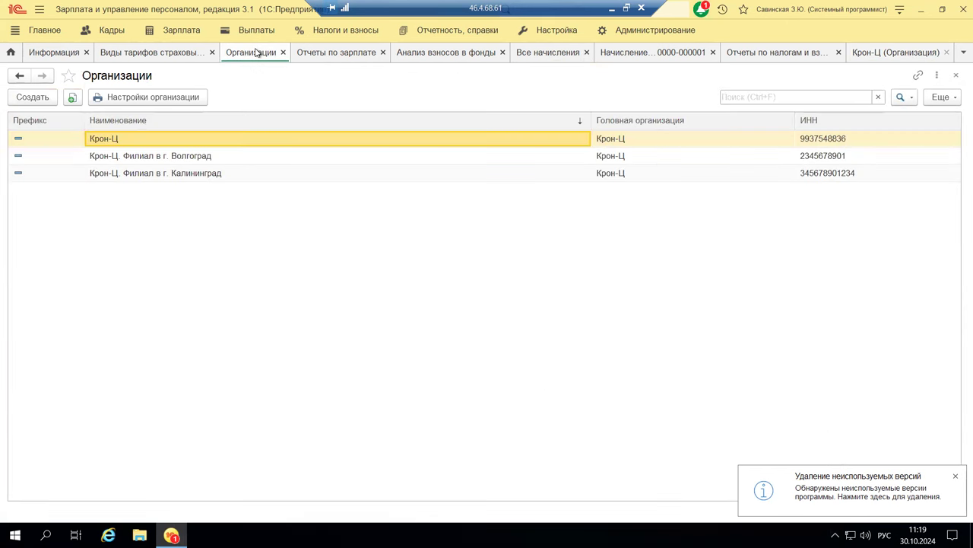
{"action": "left_click", "coordinate": [555, 32]}
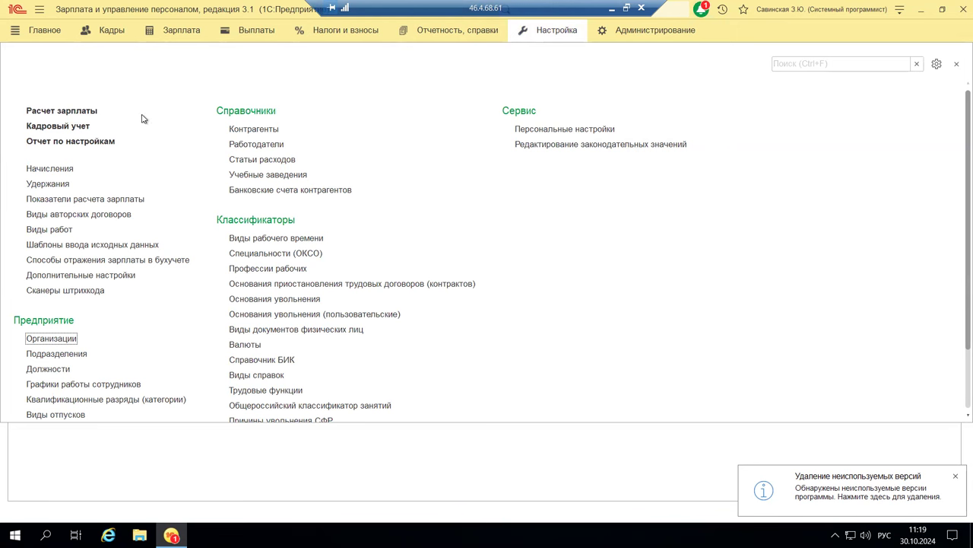
{"action": "left_click", "coordinate": [35, 343]}
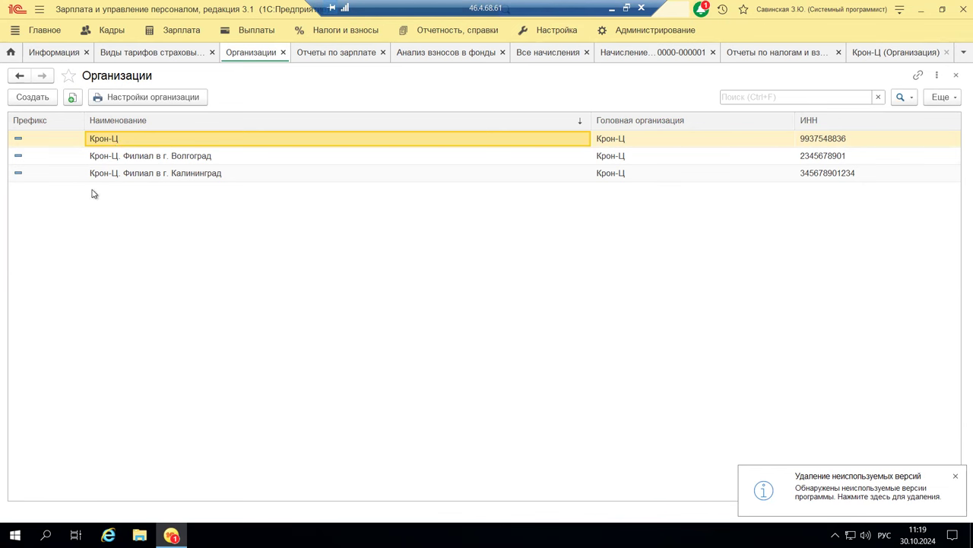
{"action": "double_click", "coordinate": [111, 139]}
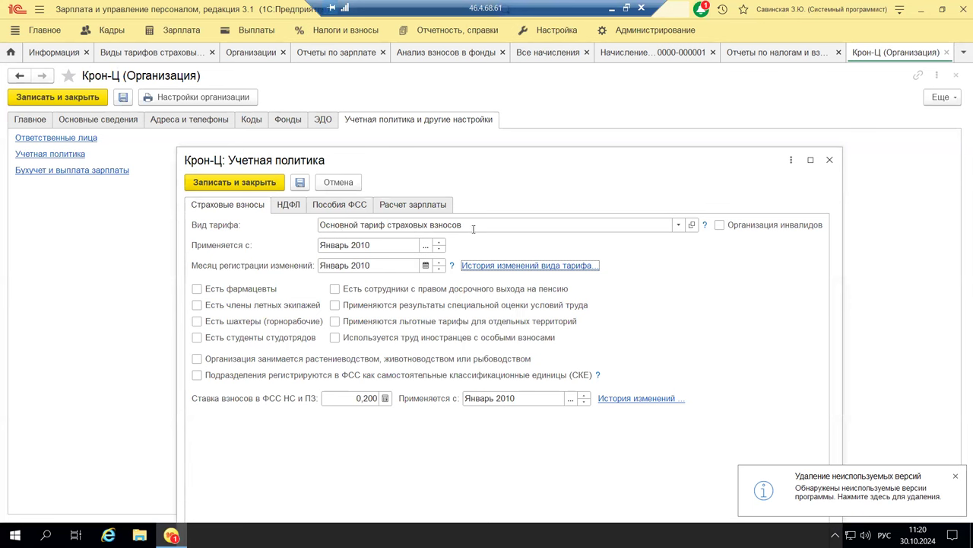
Step: View the contribution rates by period for Основной тариф страховых взносов in the accounting policy and close its card
{"action": "left_click", "coordinate": [693, 227]}
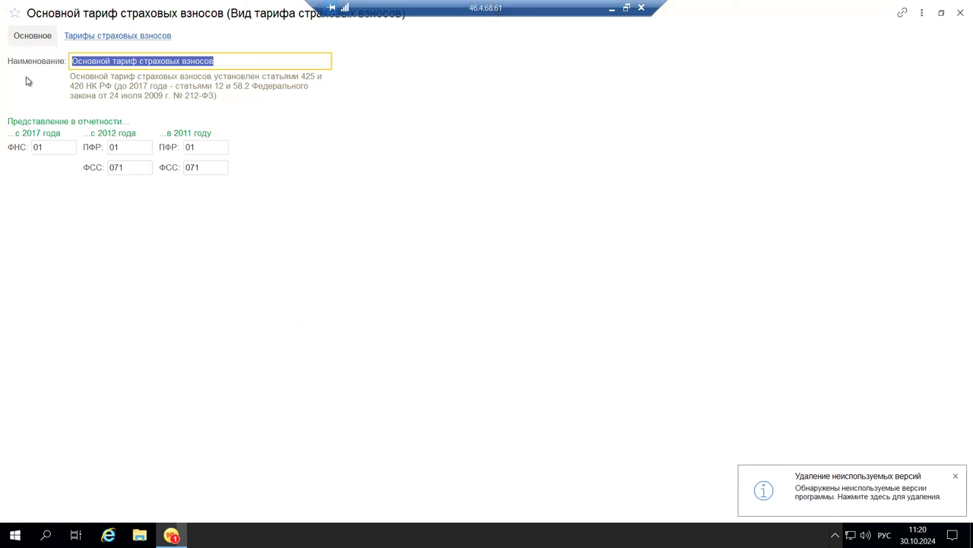
{"action": "left_click", "coordinate": [100, 36]}
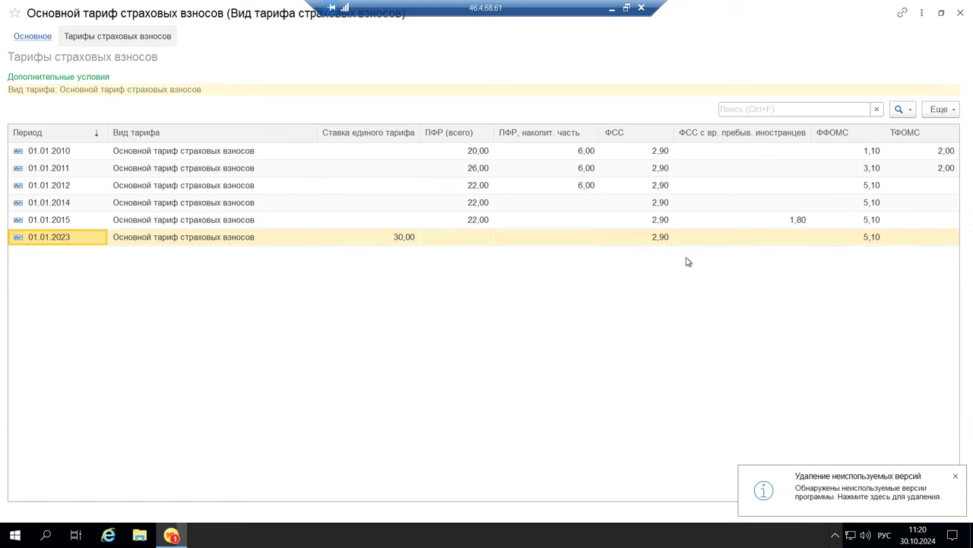
{"action": "left_click", "coordinate": [959, 13]}
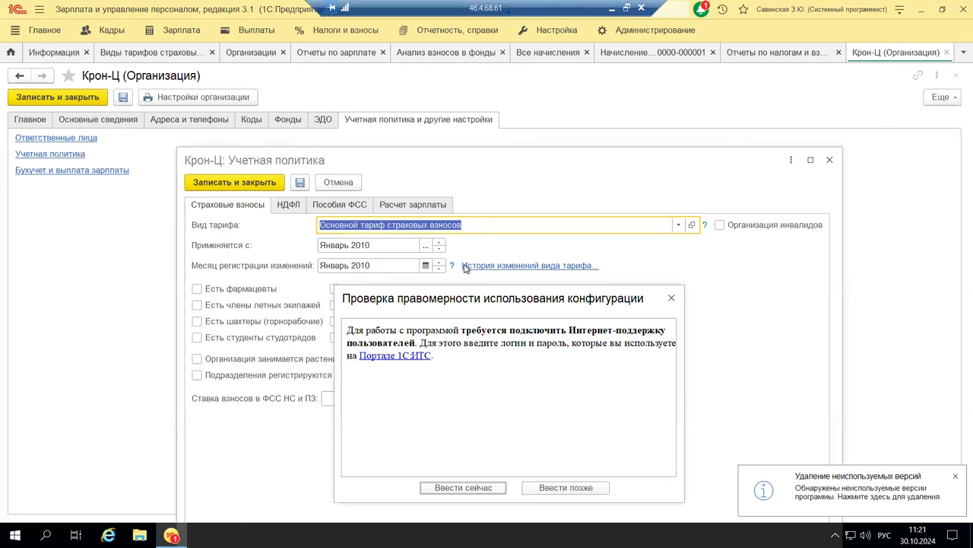
Step: Dismiss the internet support prompt, view the tariff type change history in the accounting policy and close it without changes
{"action": "left_click", "coordinate": [670, 297]}
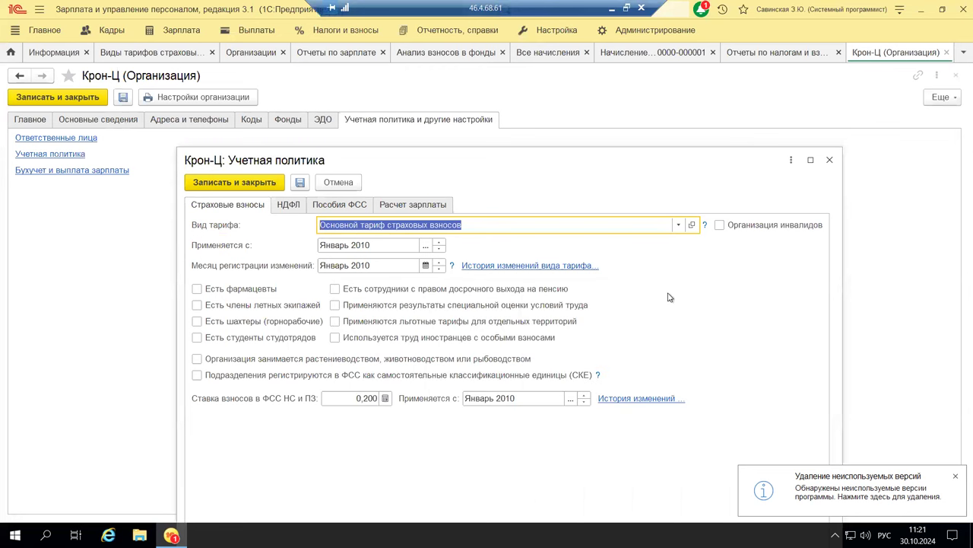
{"action": "left_click", "coordinate": [485, 266]}
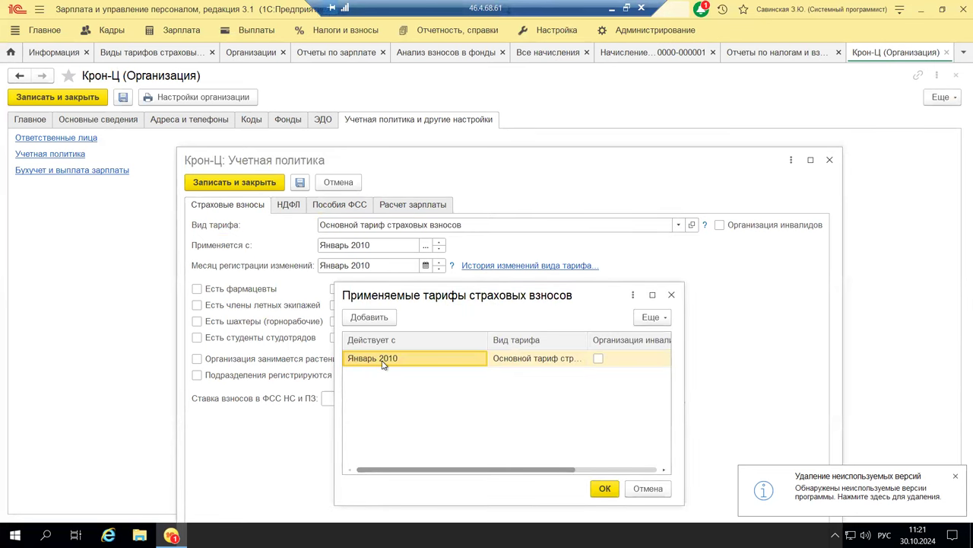
{"action": "left_click", "coordinate": [673, 295]}
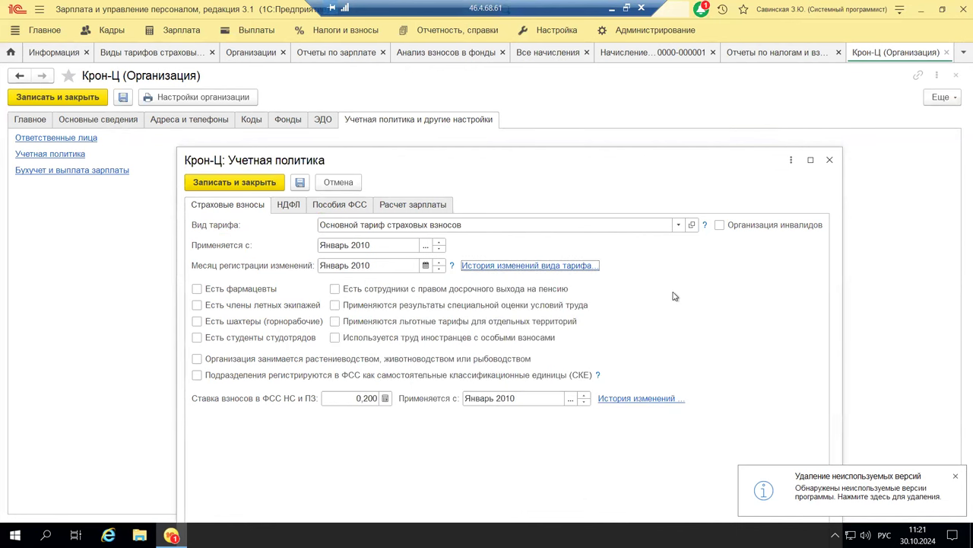
Step: Look through the available insurance contribution tariff types for the organization, including the one for small and medium businesses
{"action": "left_click", "coordinate": [677, 224]}
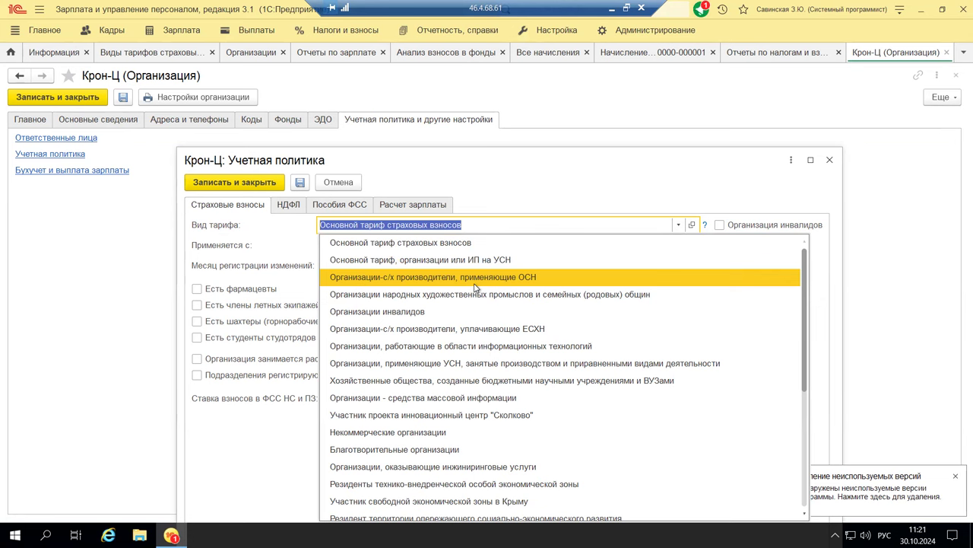
{"action": "scroll", "coordinate": [475, 289], "scroll_direction": "down", "scroll_amount": 1}
{"action": "scroll", "coordinate": [476, 292], "scroll_direction": "down", "scroll_amount": 2}
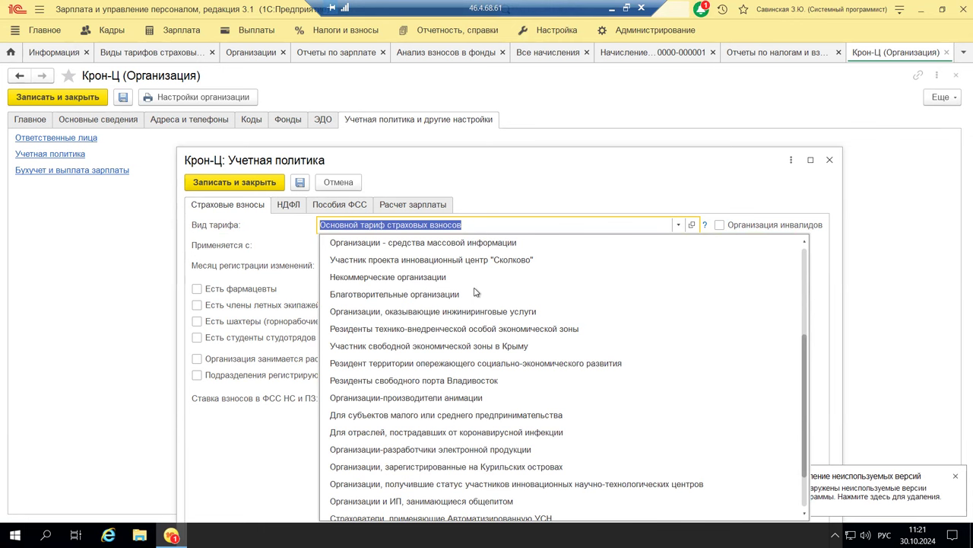
{"action": "scroll", "coordinate": [475, 292], "scroll_direction": "down", "scroll_amount": 1}
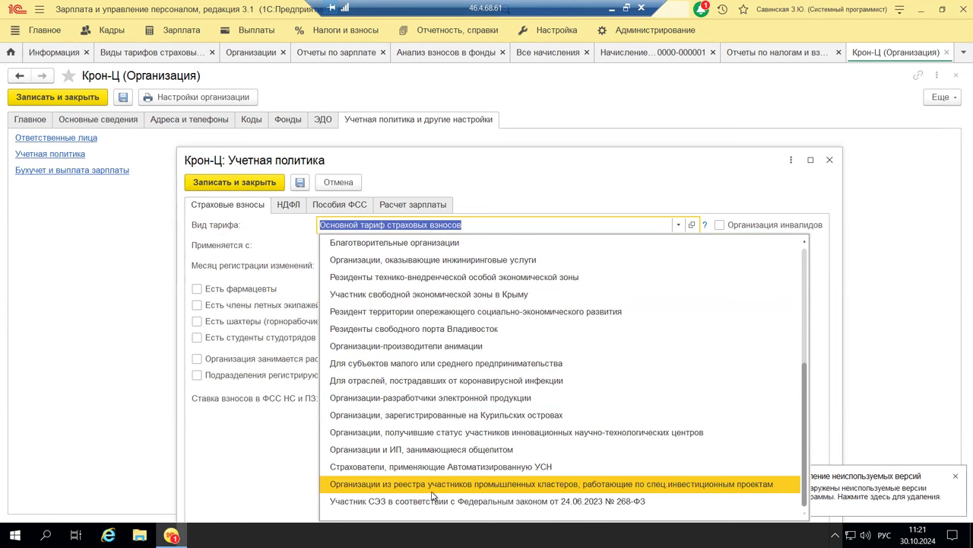
{"action": "scroll", "coordinate": [407, 422], "scroll_direction": "up", "scroll_amount": 1}
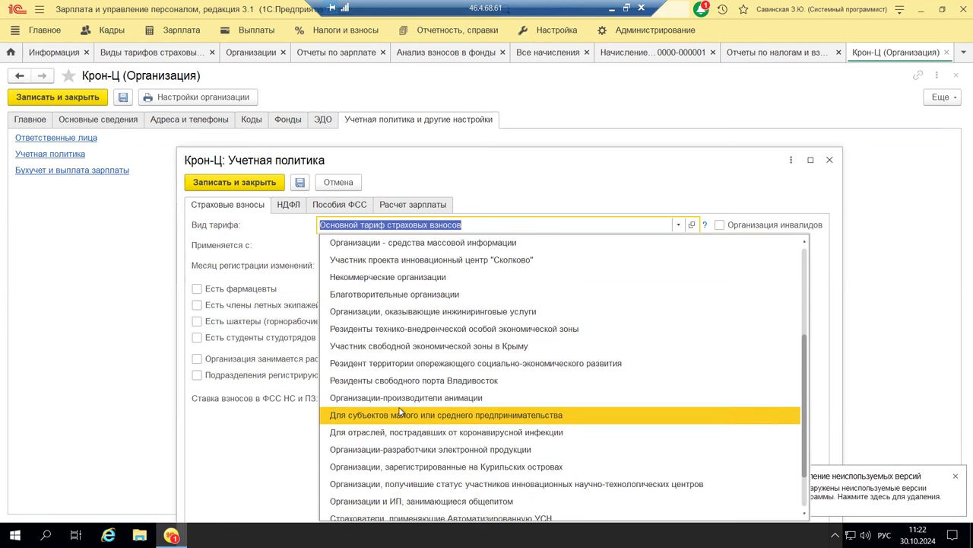
{"action": "scroll", "coordinate": [401, 412], "scroll_direction": "up", "scroll_amount": 1}
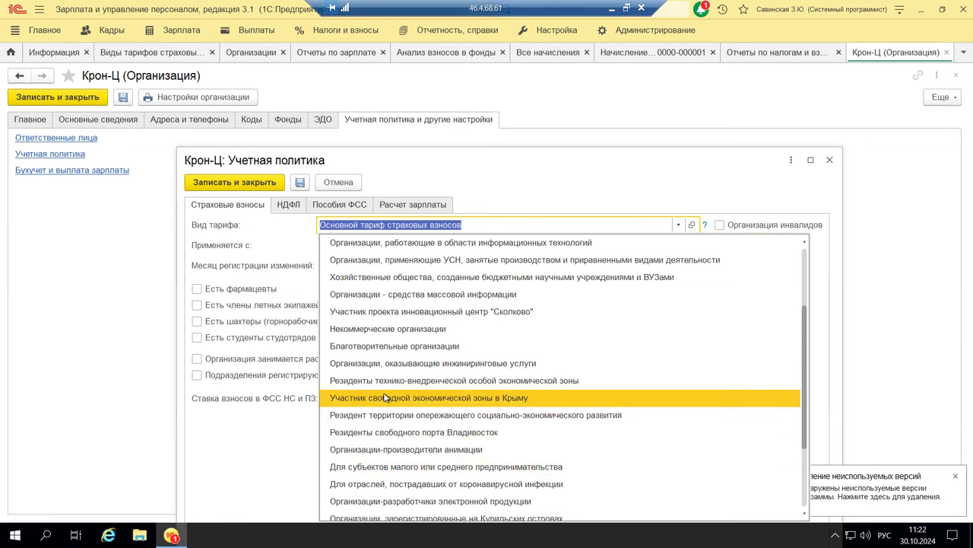
{"action": "scroll", "coordinate": [365, 411], "scroll_direction": "down", "scroll_amount": 2}
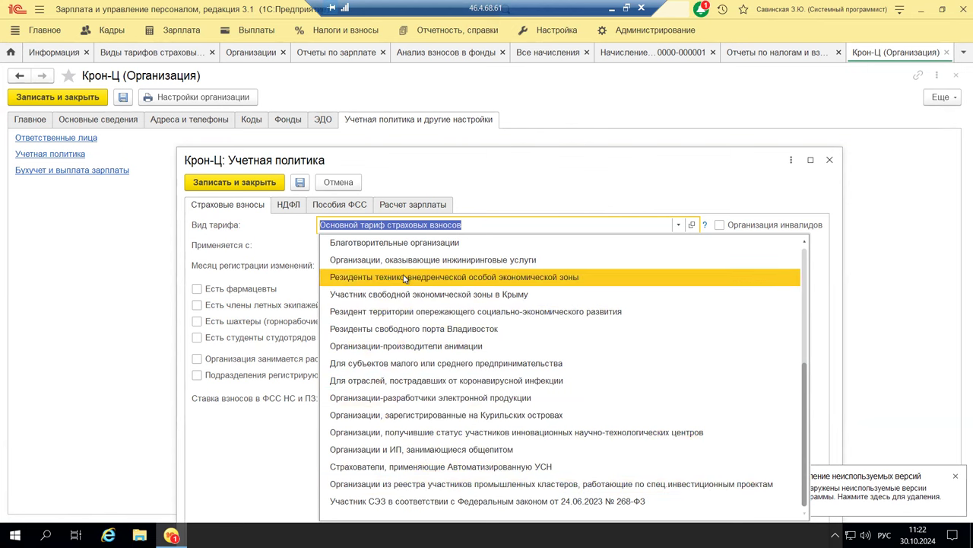
{"action": "scroll", "coordinate": [404, 278], "scroll_direction": "up", "scroll_amount": 3}
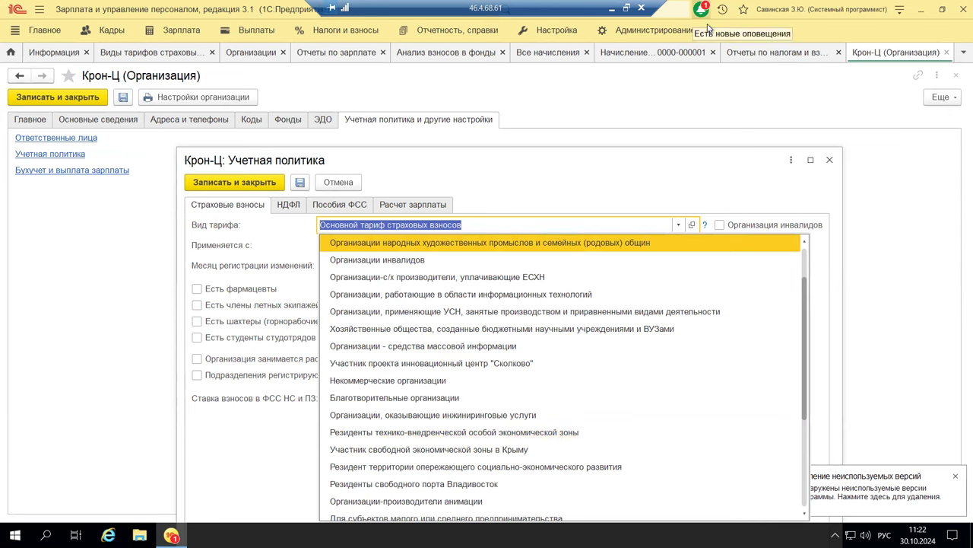
Step: Switch back to the PowerPoint presentation and show slide 11 with the applied insurance contribution tariffs
{"action": "left_click", "coordinate": [612, 9]}
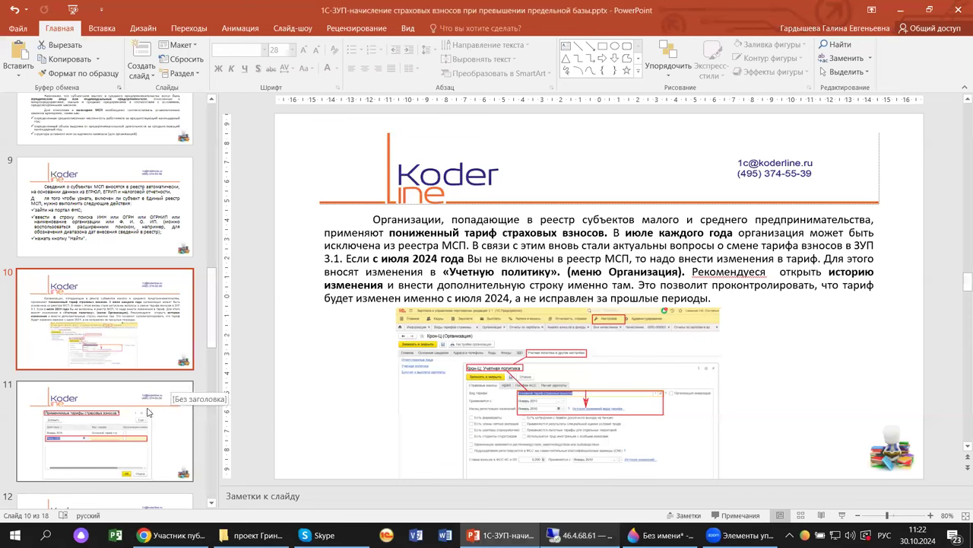
{"action": "left_click", "coordinate": [136, 426]}
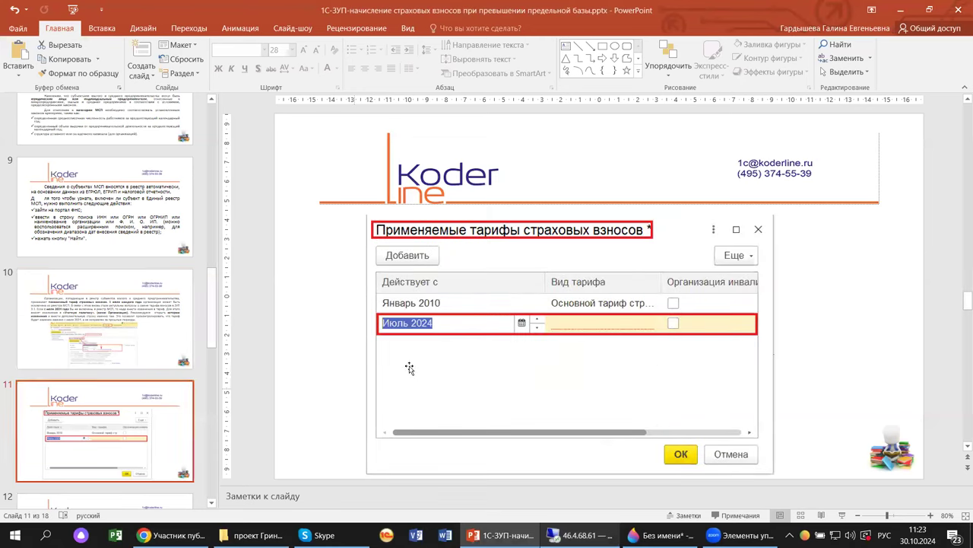
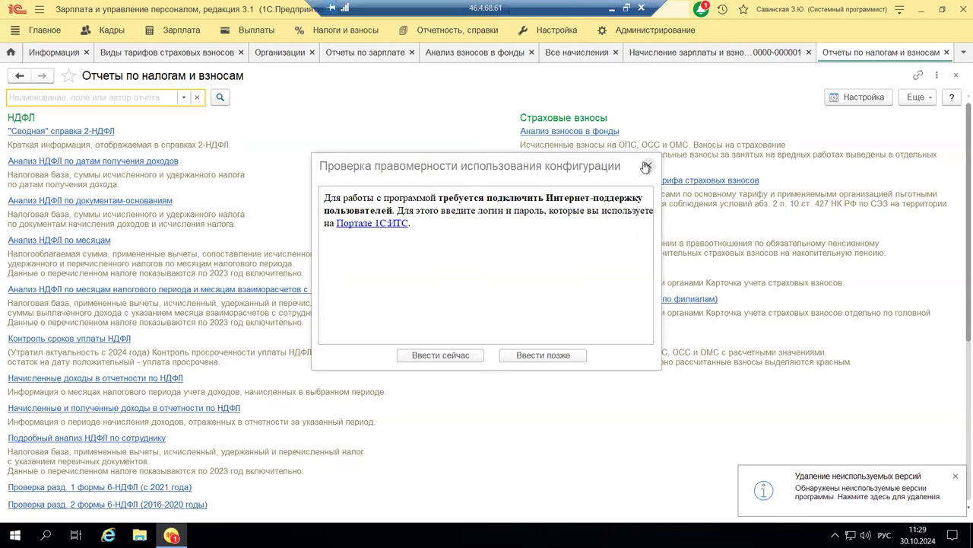
Step: Dismiss the support prompt and generate the Анализ взносов в фонды report for Крон-Ц for 01.01.2024–30.09.2024
{"action": "left_click", "coordinate": [647, 167]}
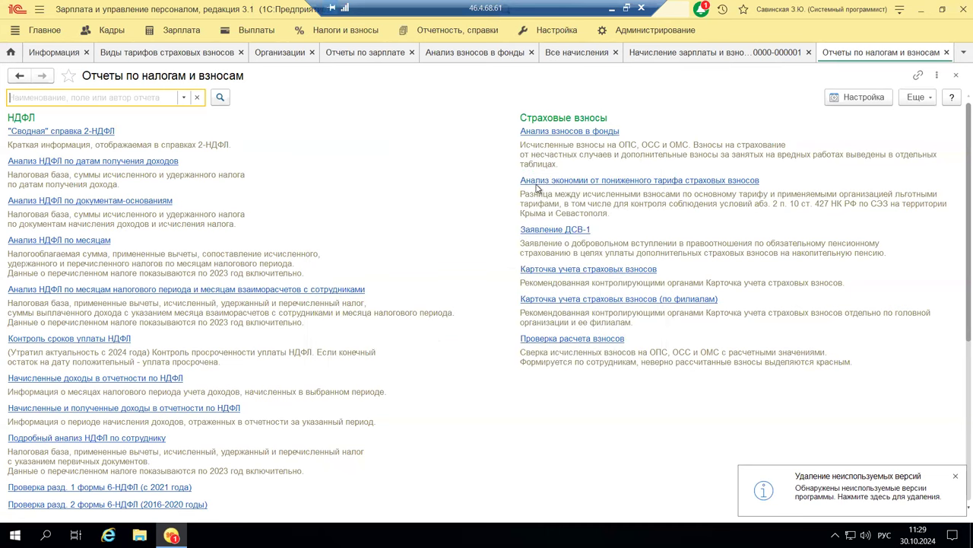
{"action": "left_click", "coordinate": [562, 133]}
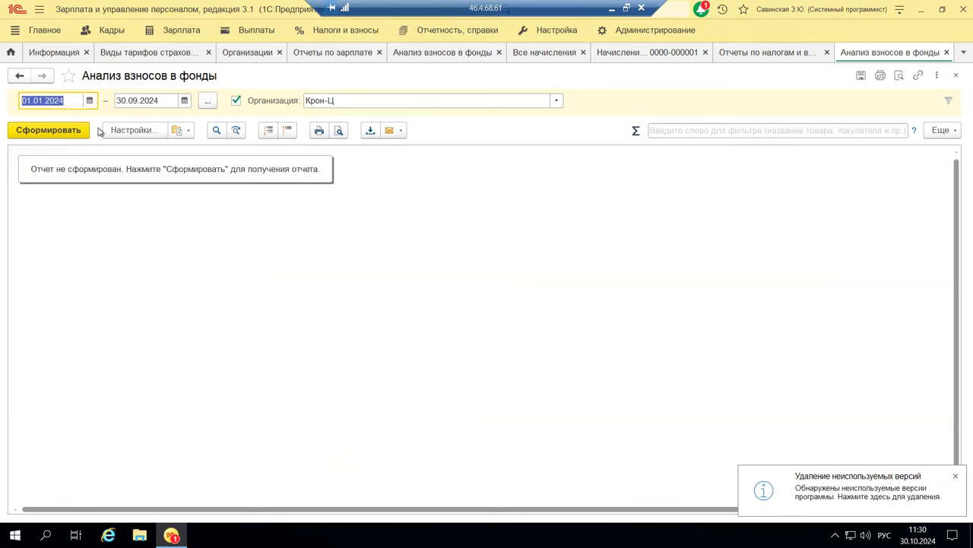
{"action": "left_click", "coordinate": [31, 131]}
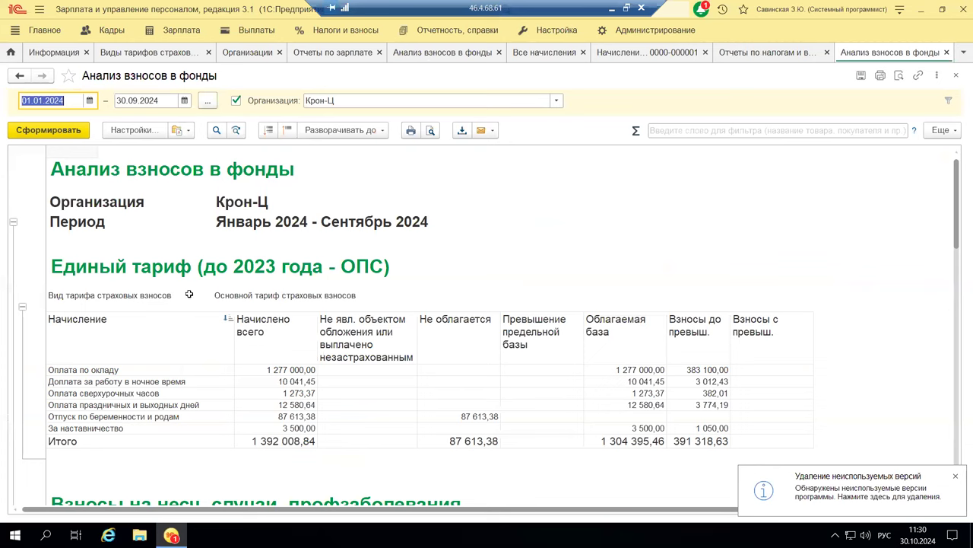
Step: Examine the report's tables for the unified tariff, accident insurance, ОМС and ОСС contributions
{"action": "scroll", "coordinate": [189, 294], "scroll_direction": "down", "scroll_amount": 3}
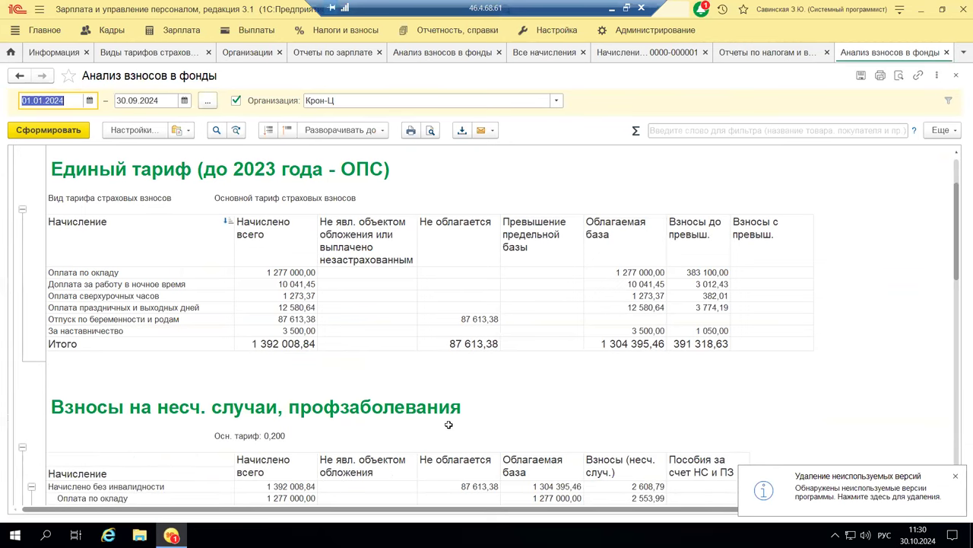
{"action": "scroll", "coordinate": [448, 424], "scroll_direction": "down", "scroll_amount": 7}
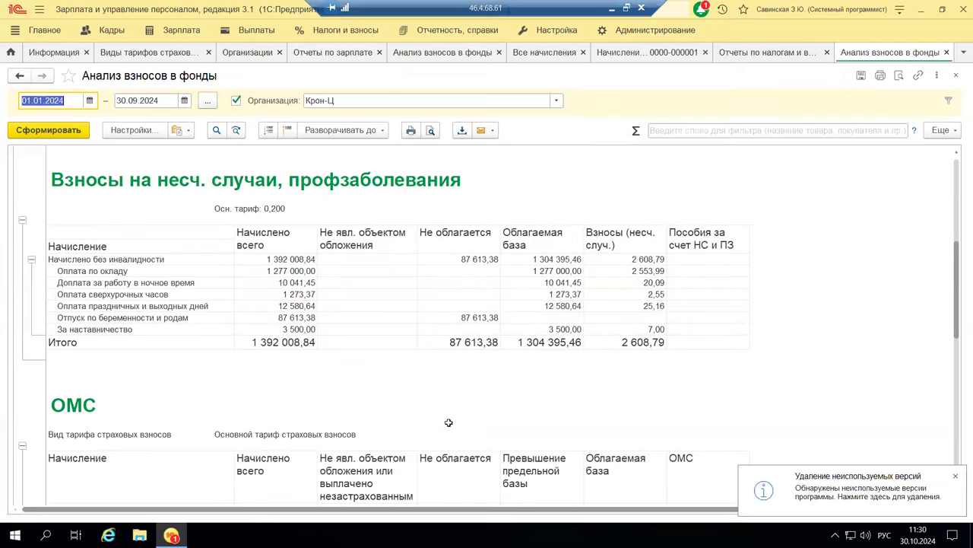
{"action": "scroll", "coordinate": [449, 423], "scroll_direction": "down", "scroll_amount": 4}
{"action": "scroll", "coordinate": [448, 423], "scroll_direction": "down", "scroll_amount": 5}
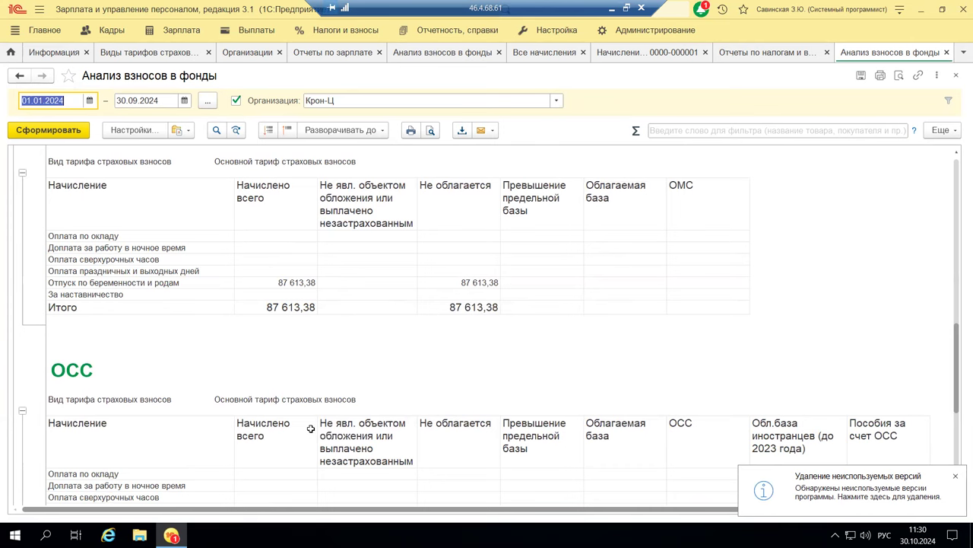
{"action": "scroll", "coordinate": [323, 421], "scroll_direction": "down", "scroll_amount": 4}
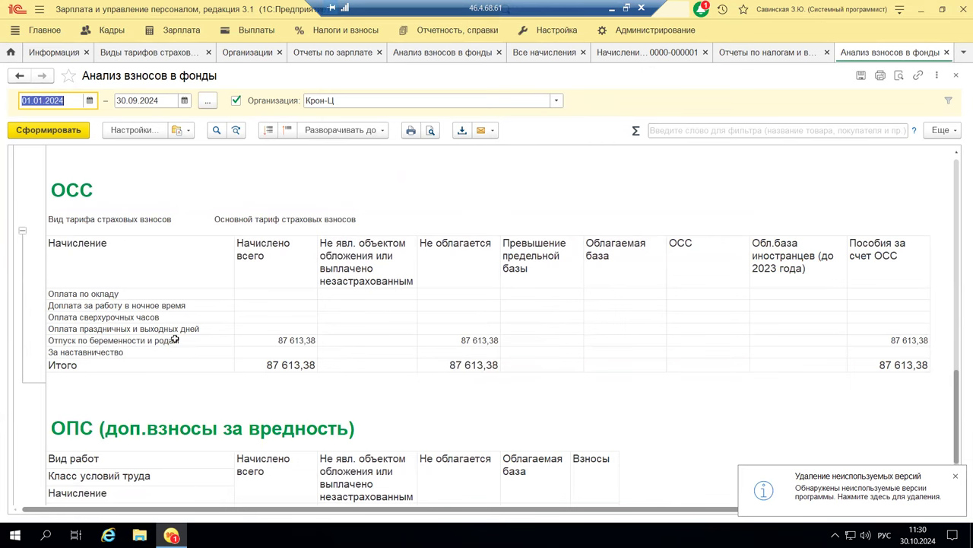
Step: Examine the report's remaining ОСС, hazardous-work ОПС and international-agreement contribution sections, return to its beginning and close the report
{"action": "scroll", "coordinate": [293, 356], "scroll_direction": "down", "scroll_amount": 2}
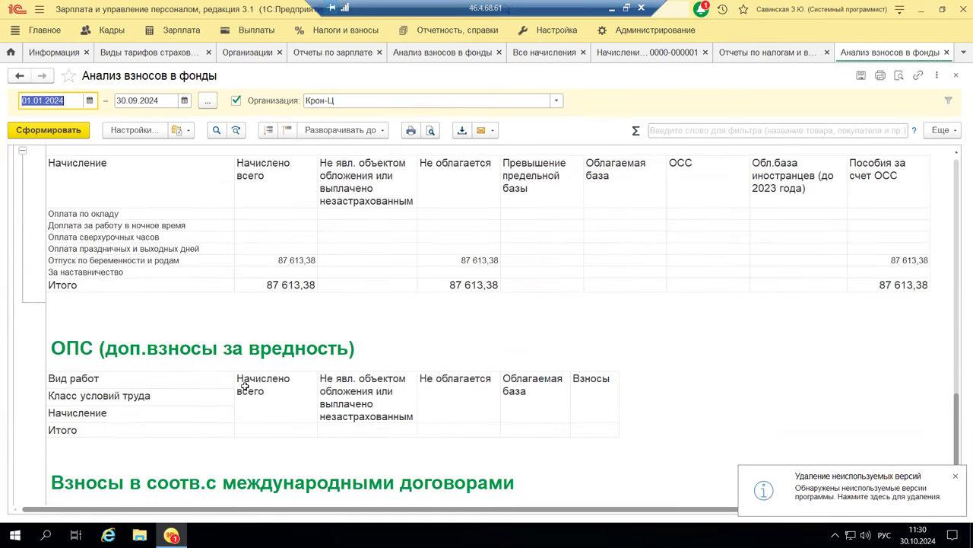
{"action": "scroll", "coordinate": [202, 402], "scroll_direction": "down", "scroll_amount": 4}
{"action": "scroll", "coordinate": [207, 403], "scroll_direction": "down", "scroll_amount": 3}
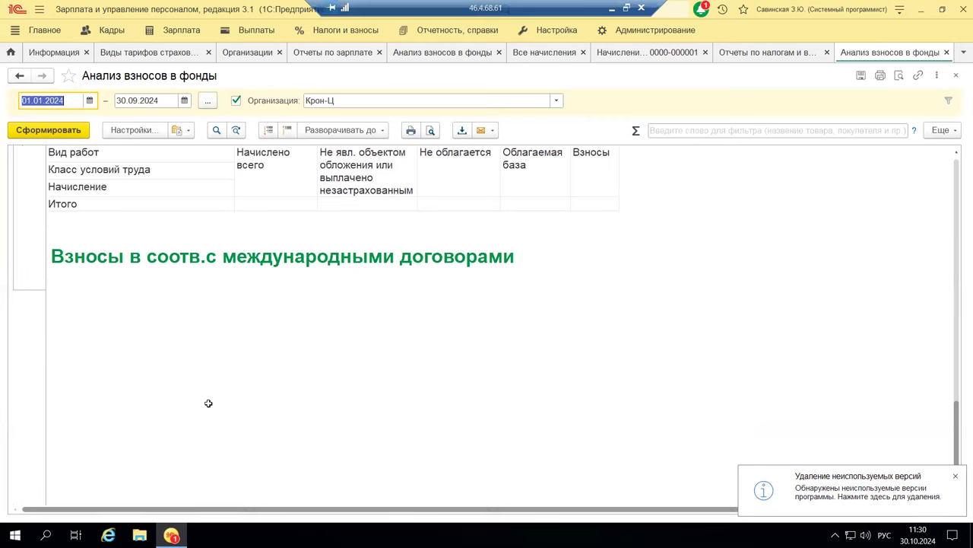
{"action": "scroll", "coordinate": [208, 403], "scroll_direction": "up", "scroll_amount": 15}
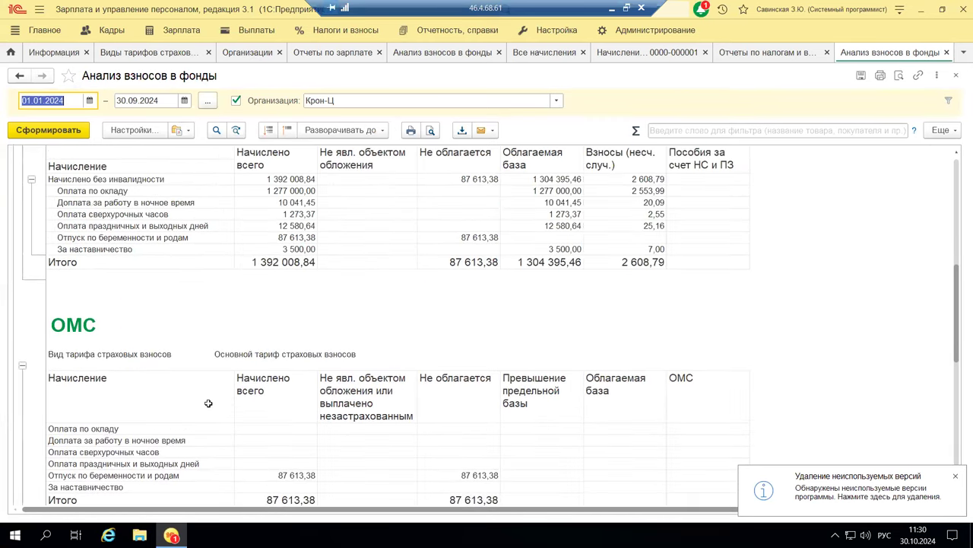
{"action": "scroll", "coordinate": [209, 403], "scroll_direction": "up", "scroll_amount": 4}
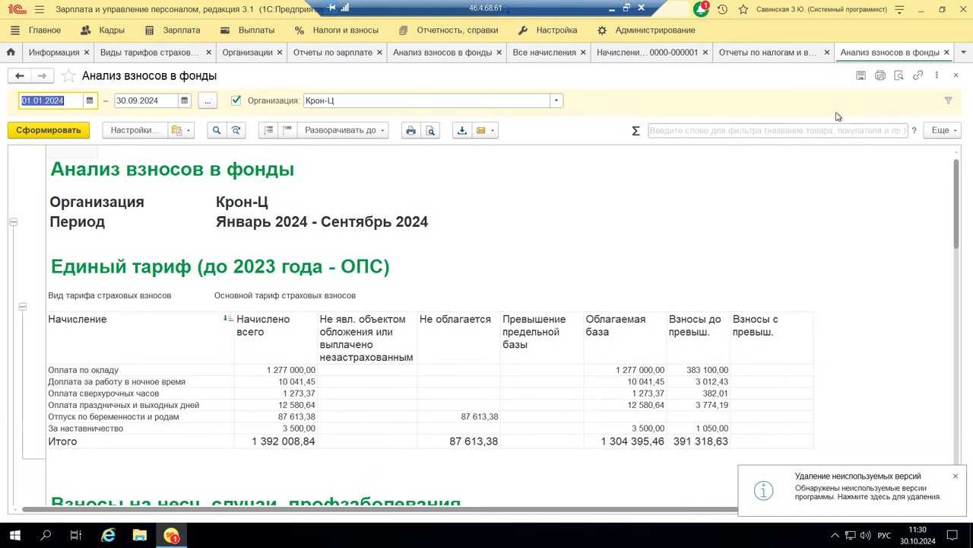
{"action": "left_click", "coordinate": [957, 79]}
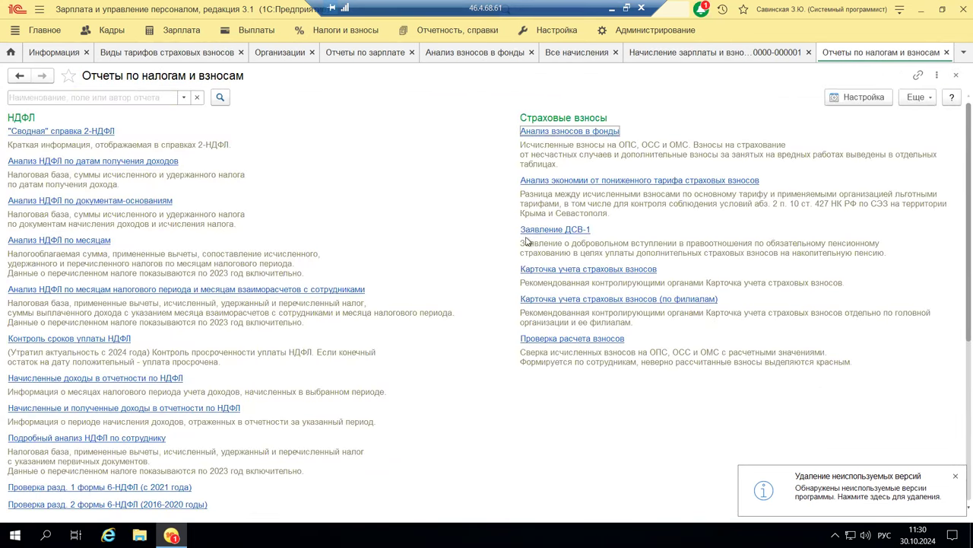
Step: Generate the Анализ экономии от пониженного тарифа страховых взносов report for head organization Крон-Ц for 01.09.2024–30.09.2024
{"action": "left_click", "coordinate": [555, 183]}
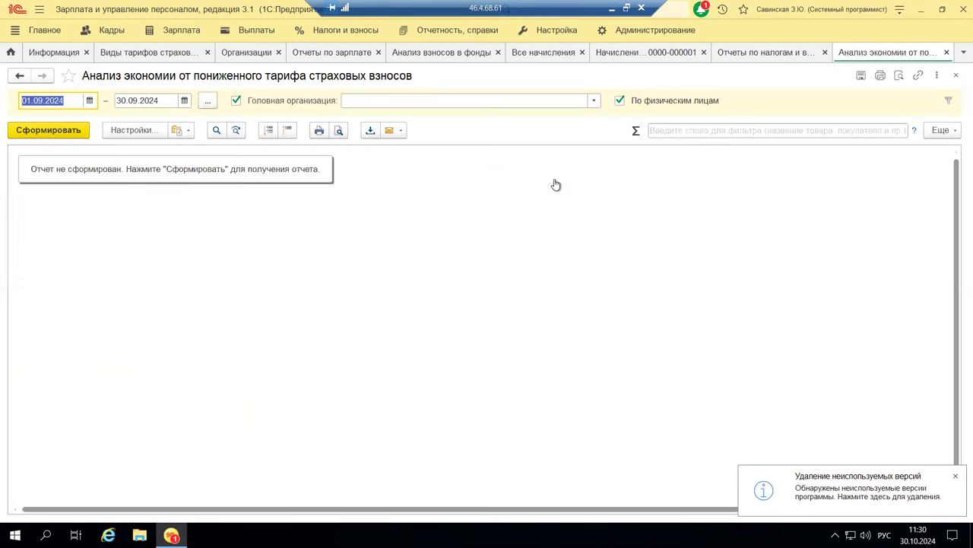
{"action": "left_click", "coordinate": [594, 101]}
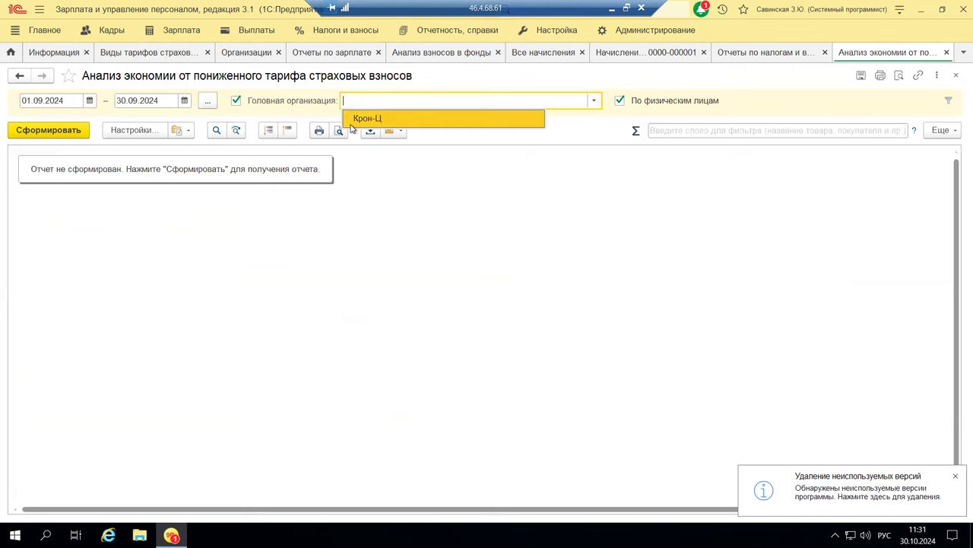
{"action": "left_click", "coordinate": [367, 118]}
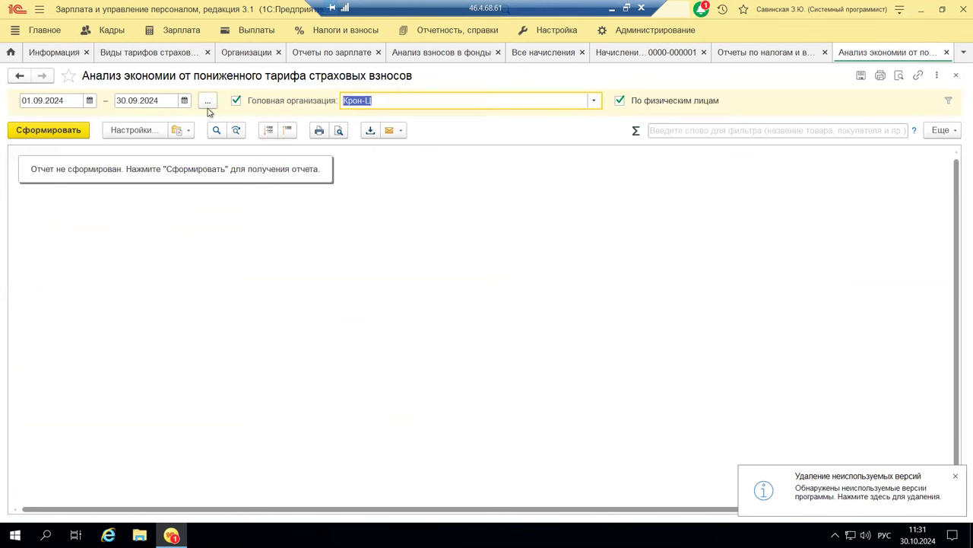
{"action": "left_click", "coordinate": [26, 130]}
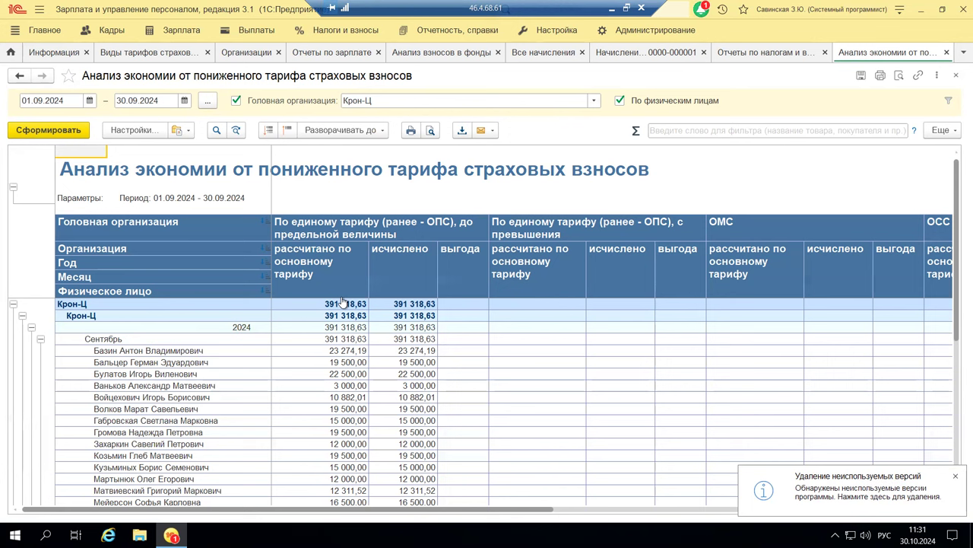
Step: Review the per-employee comparison of main-tariff and calculated contributions through the total row, then close the savings report
{"action": "scroll", "coordinate": [343, 302], "scroll_direction": "down", "scroll_amount": 10}
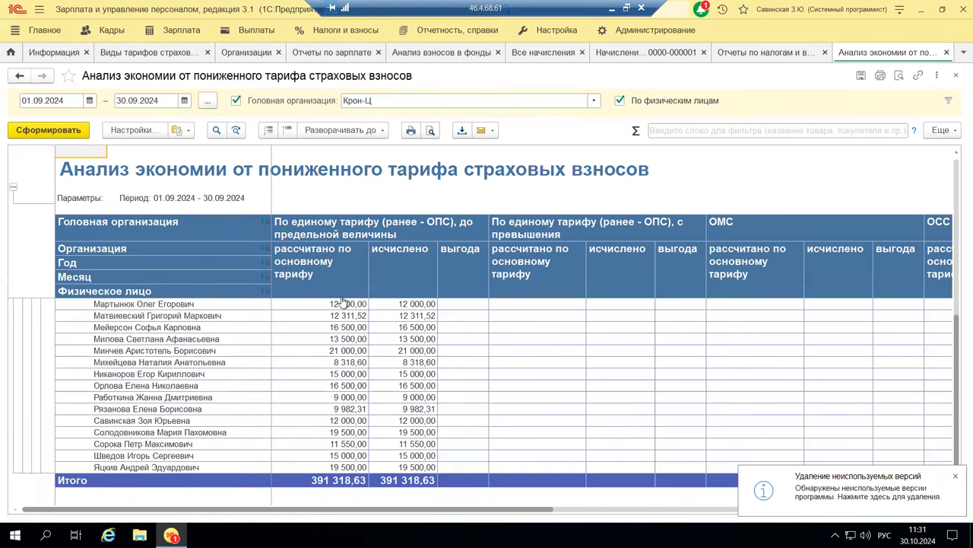
{"action": "scroll", "coordinate": [342, 301], "scroll_direction": "up", "scroll_amount": 10}
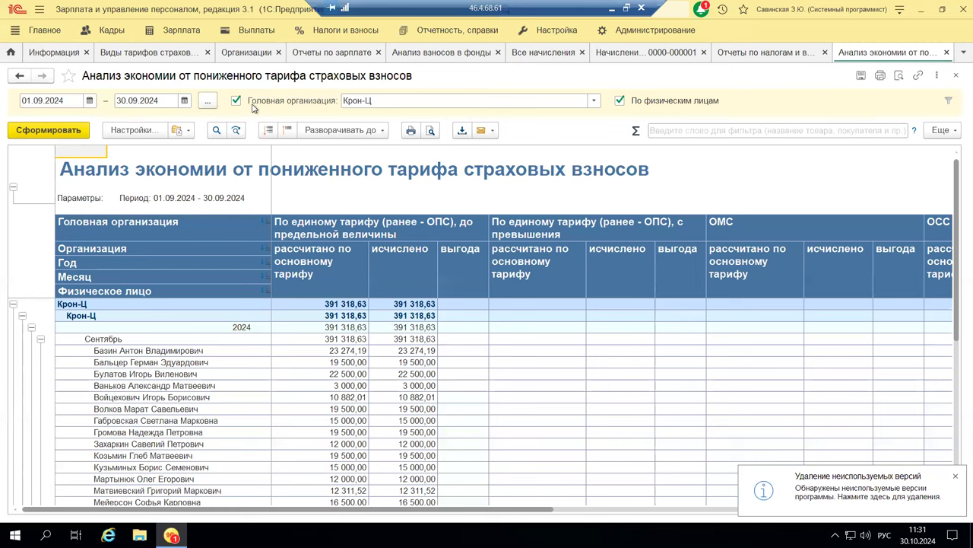
{"action": "left_click", "coordinate": [956, 76]}
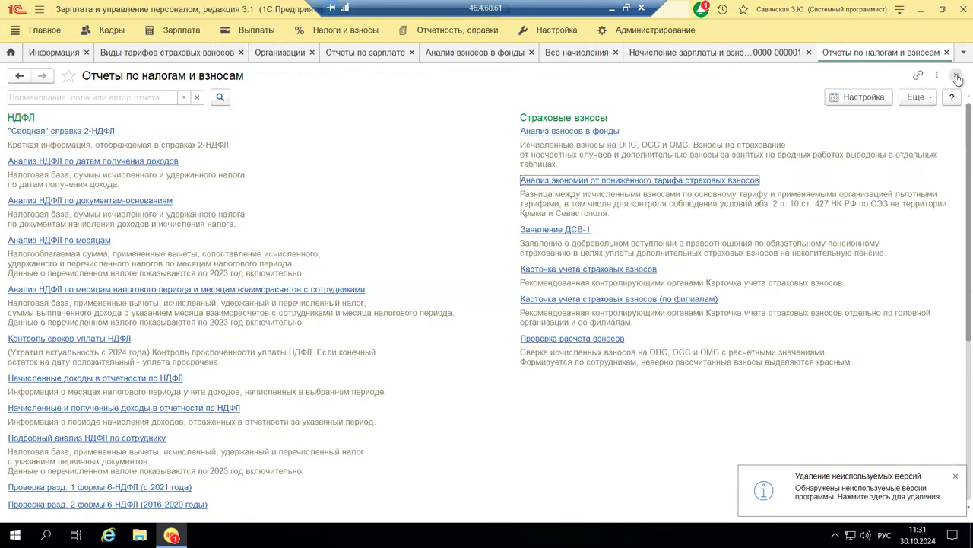
Step: Generate the Проверка расчета взносов report for Крон-Ц for the period 01.01.2024–30.09.2024
{"action": "left_click", "coordinate": [560, 341]}
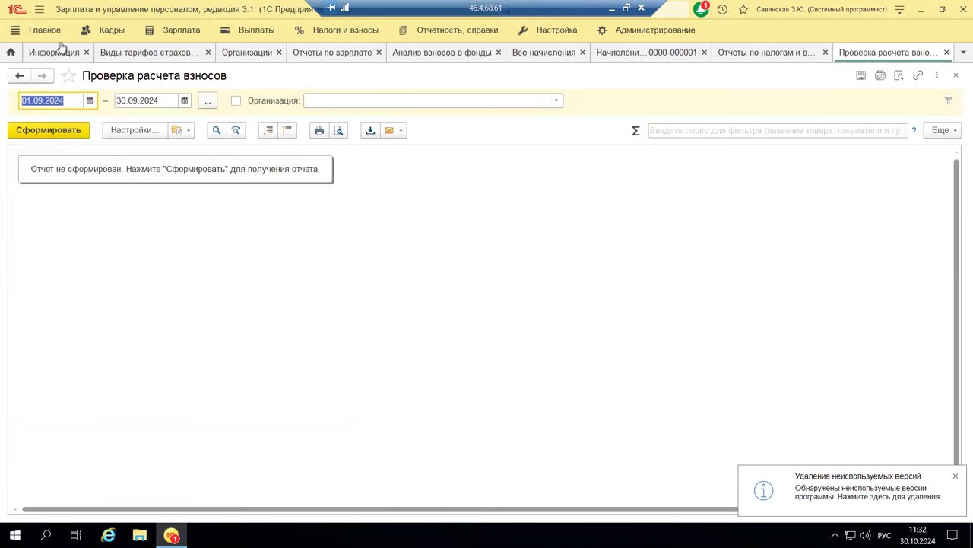
{"action": "left_click", "coordinate": [556, 102]}
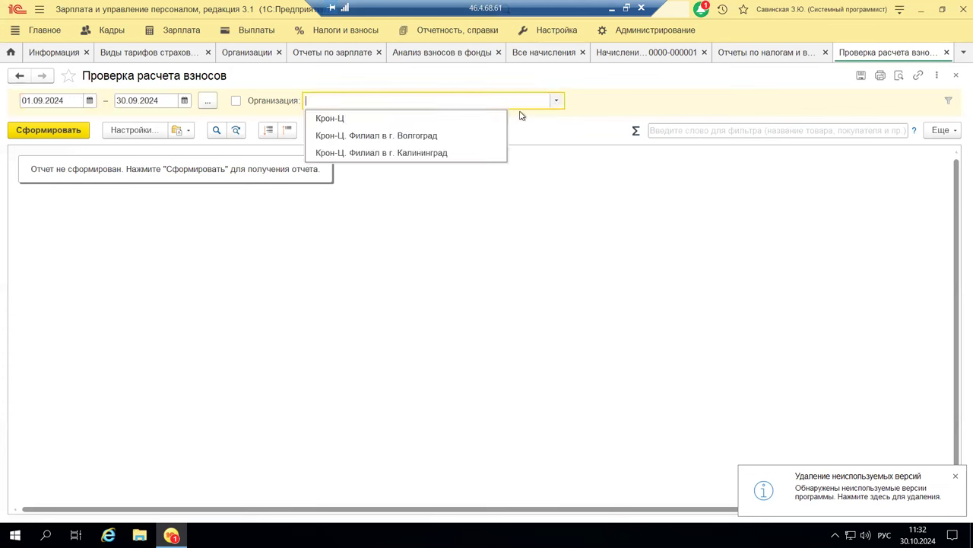
{"action": "left_click", "coordinate": [376, 122]}
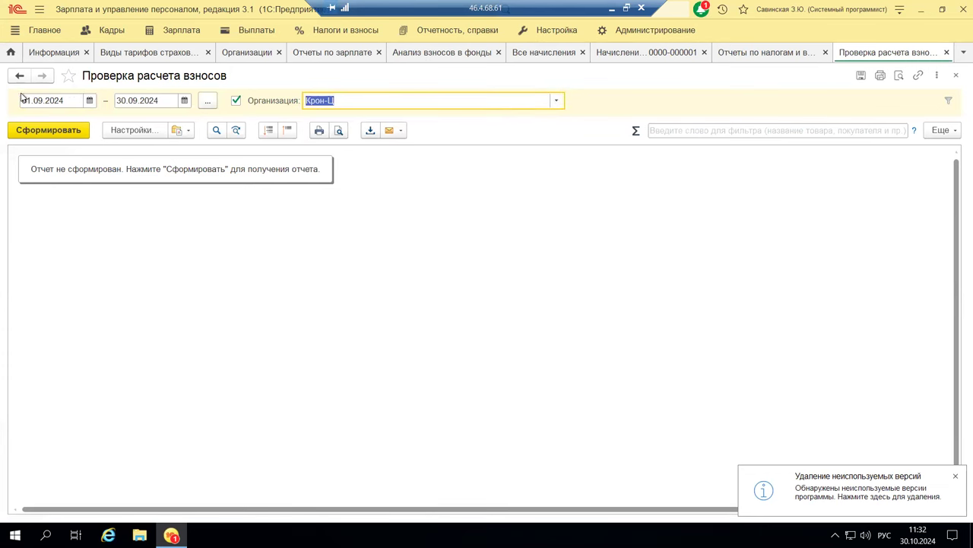
{"action": "left_click", "coordinate": [76, 100]}
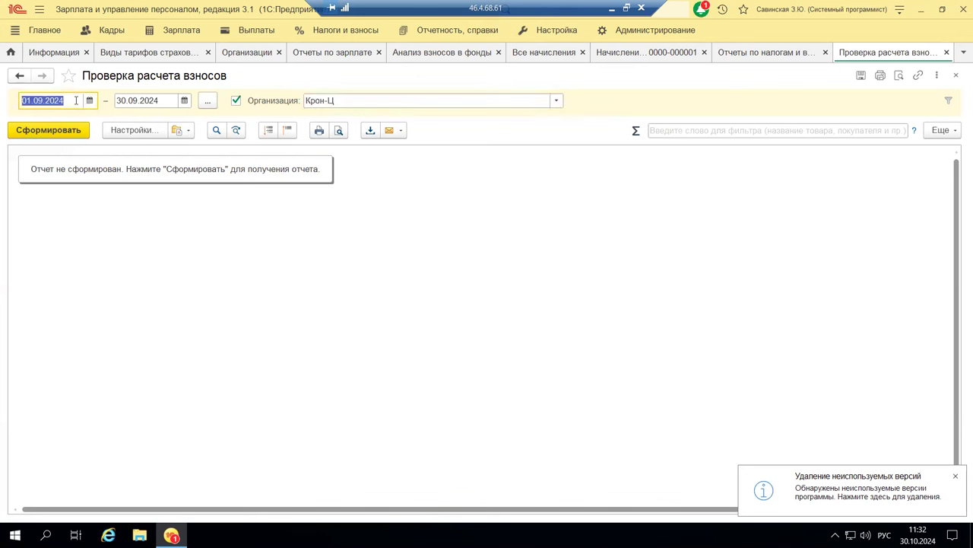
{"action": "left_click", "coordinate": [90, 101]}
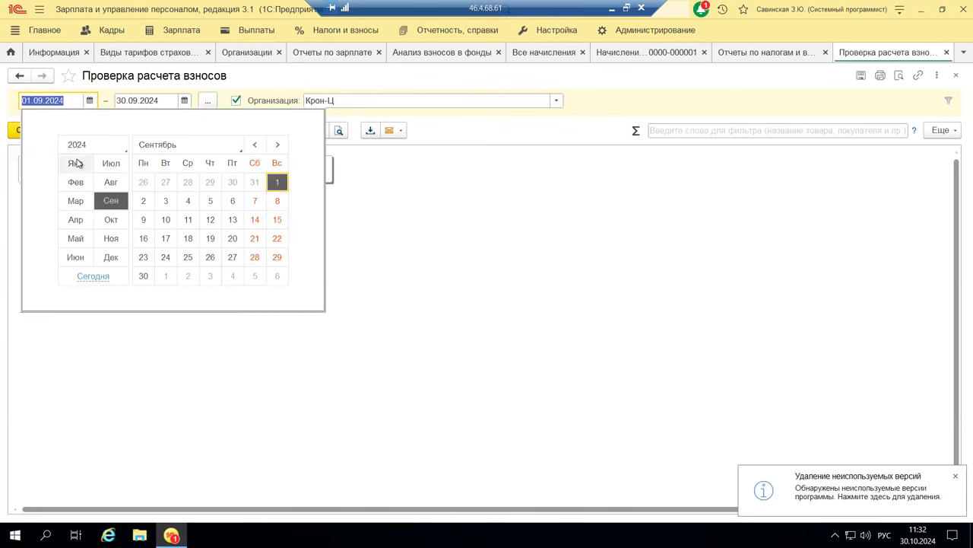
{"action": "left_click", "coordinate": [77, 163]}
{"action": "left_click", "coordinate": [143, 182]}
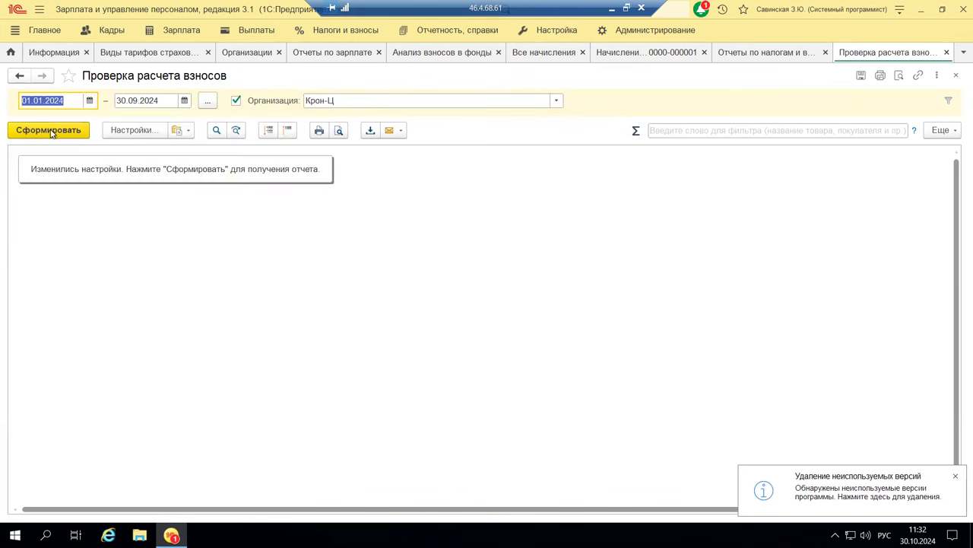
{"action": "left_click", "coordinate": [86, 123]}
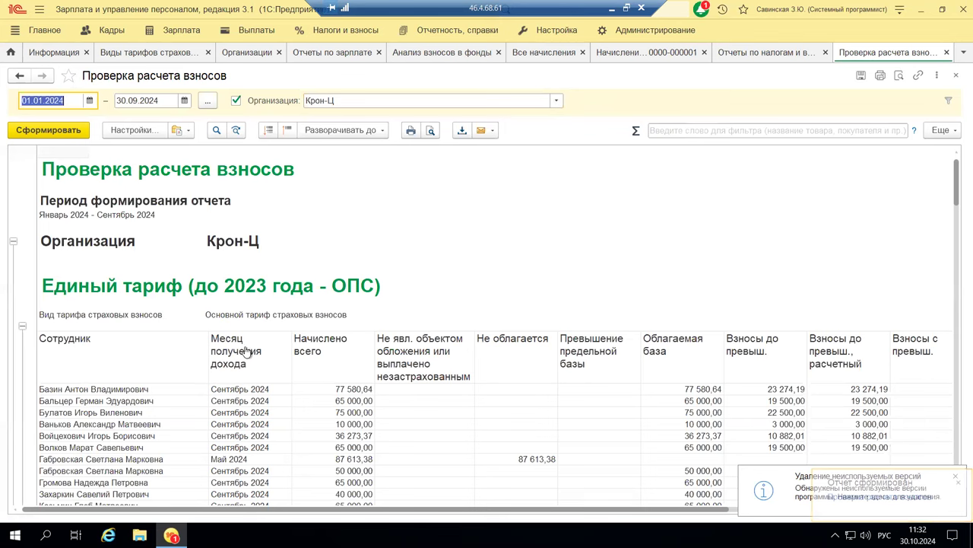
Step: Dismiss the internet support prompt, examine the report's unified tariff, accident insurance, ОМС and ОСС tables by employee, and close the report
{"action": "scroll", "coordinate": [354, 455], "scroll_direction": "down", "scroll_amount": 1}
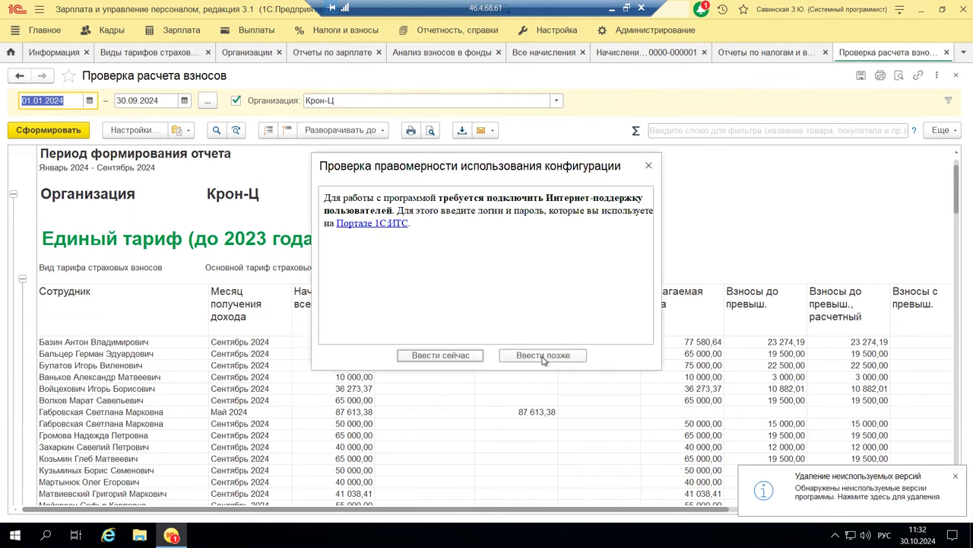
{"action": "left_click", "coordinate": [650, 166]}
{"action": "scroll", "coordinate": [651, 197], "scroll_direction": "down", "scroll_amount": 9}
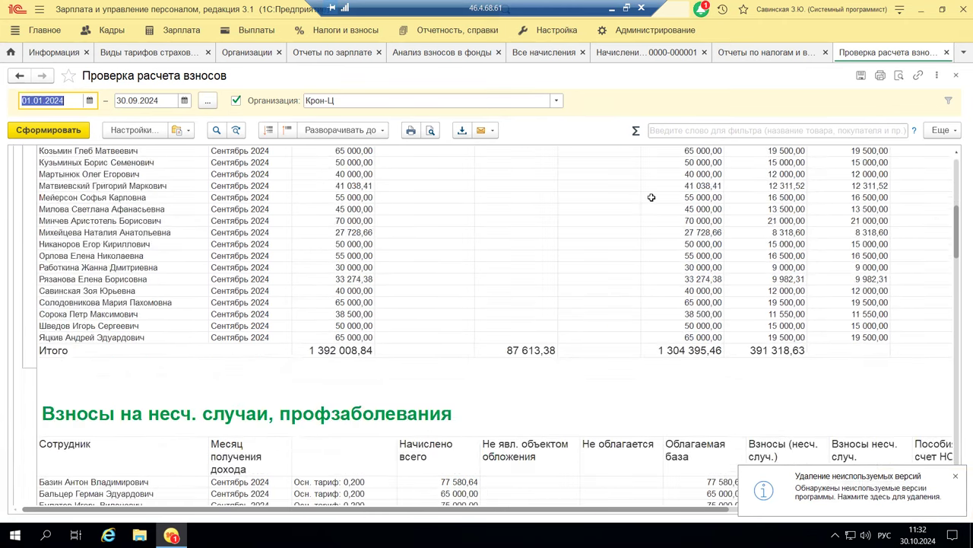
{"action": "scroll", "coordinate": [651, 197], "scroll_direction": "down", "scroll_amount": 4}
{"action": "scroll", "coordinate": [651, 197], "scroll_direction": "down", "scroll_amount": 6}
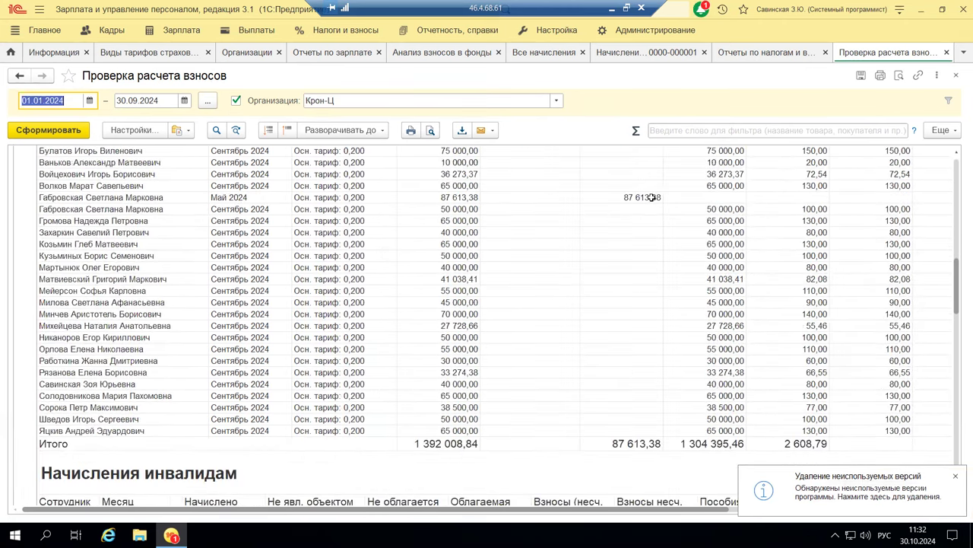
{"action": "scroll", "coordinate": [651, 197], "scroll_direction": "down", "scroll_amount": 12}
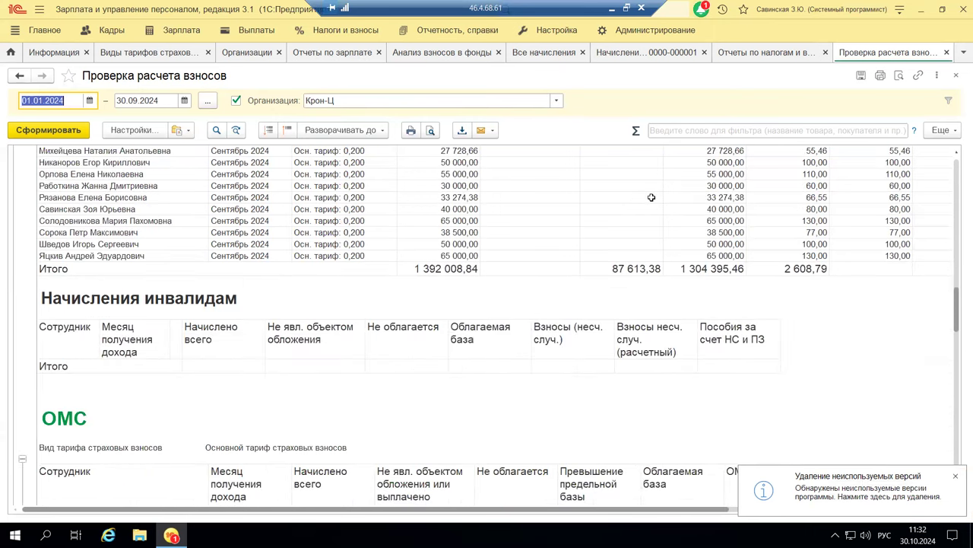
{"action": "scroll", "coordinate": [652, 197], "scroll_direction": "down", "scroll_amount": 10}
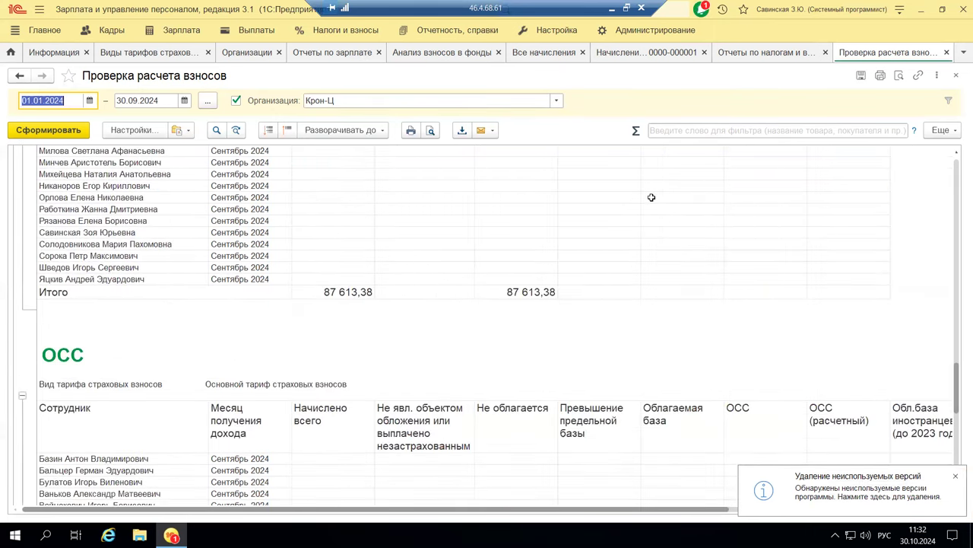
{"action": "scroll", "coordinate": [652, 197], "scroll_direction": "down", "scroll_amount": 5}
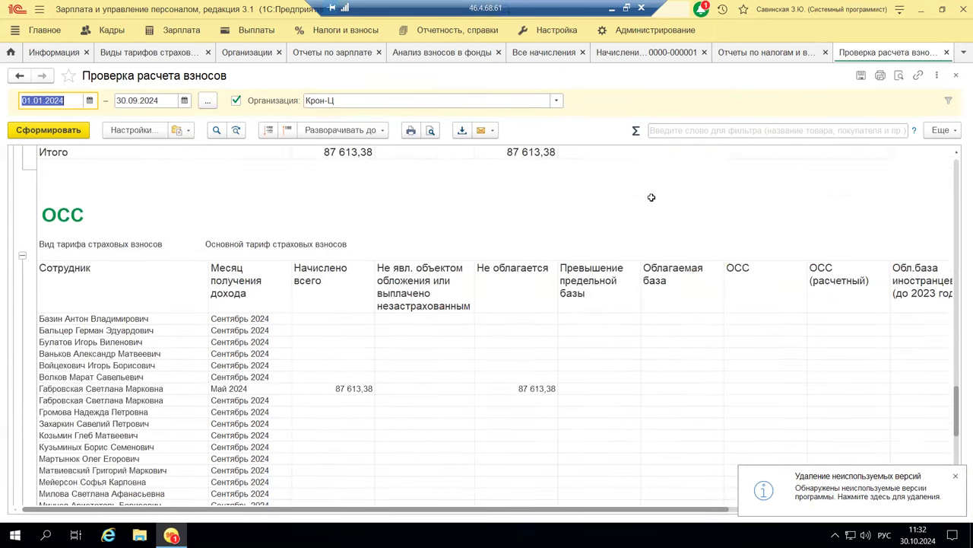
{"action": "left_click", "coordinate": [958, 76]}
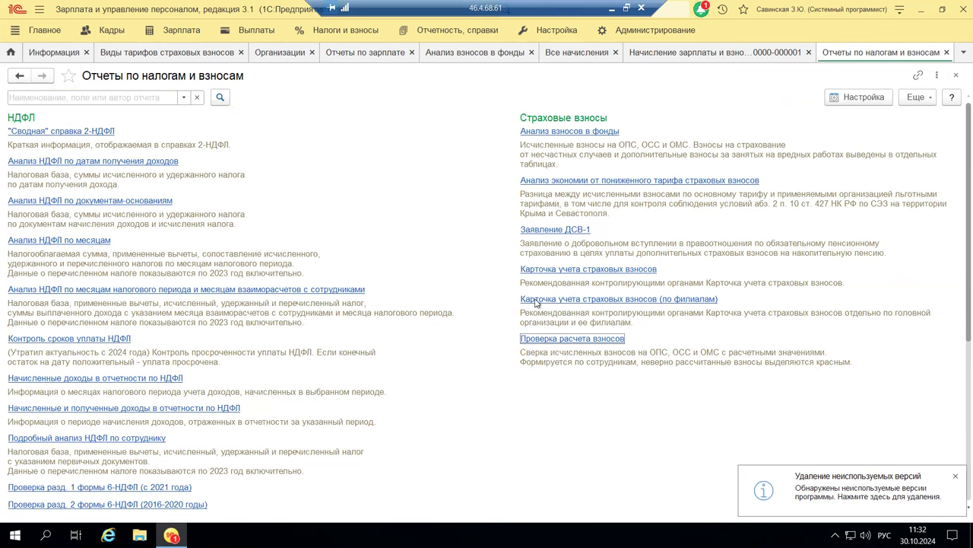
Step: Return to the September 2024 payroll accrual document and review the insurance contribution card of the employee in row 1
{"action": "left_click", "coordinate": [956, 78]}
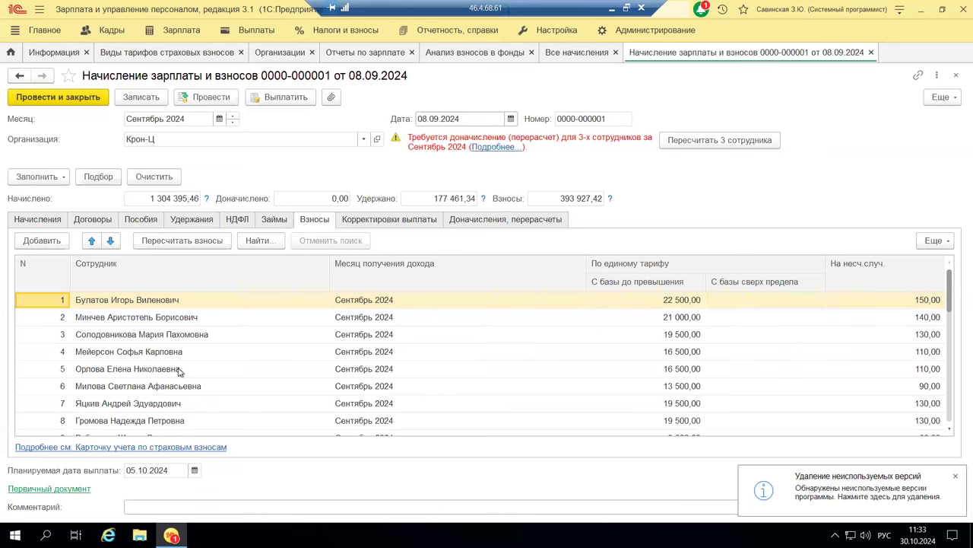
{"action": "left_click", "coordinate": [127, 448]}
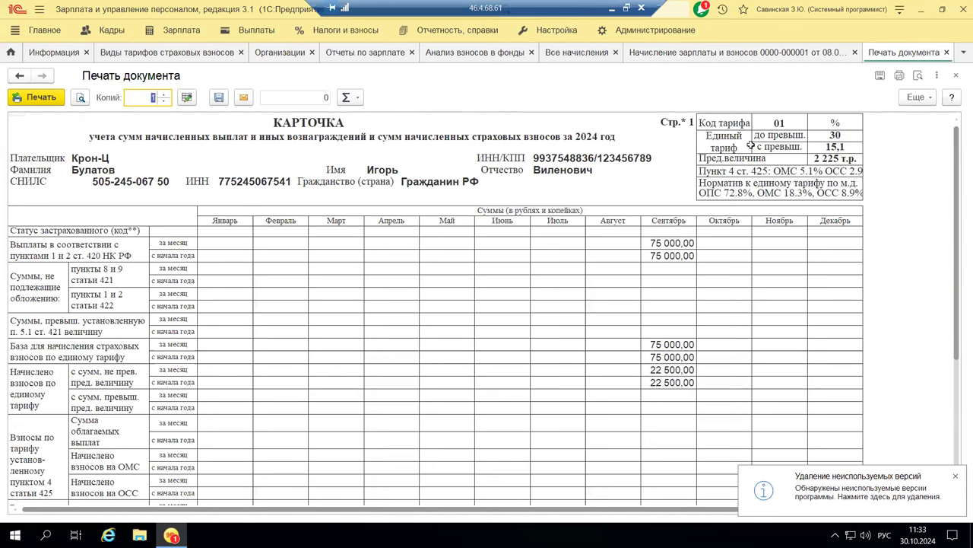
{"action": "scroll", "coordinate": [408, 274], "scroll_direction": "down", "scroll_amount": 3}
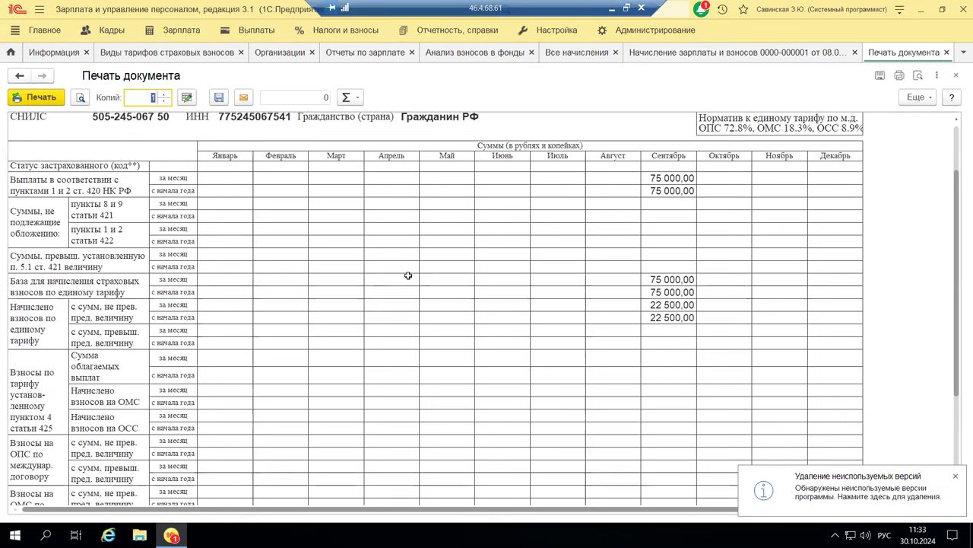
{"action": "scroll", "coordinate": [608, 264], "scroll_direction": "down", "scroll_amount": 10}
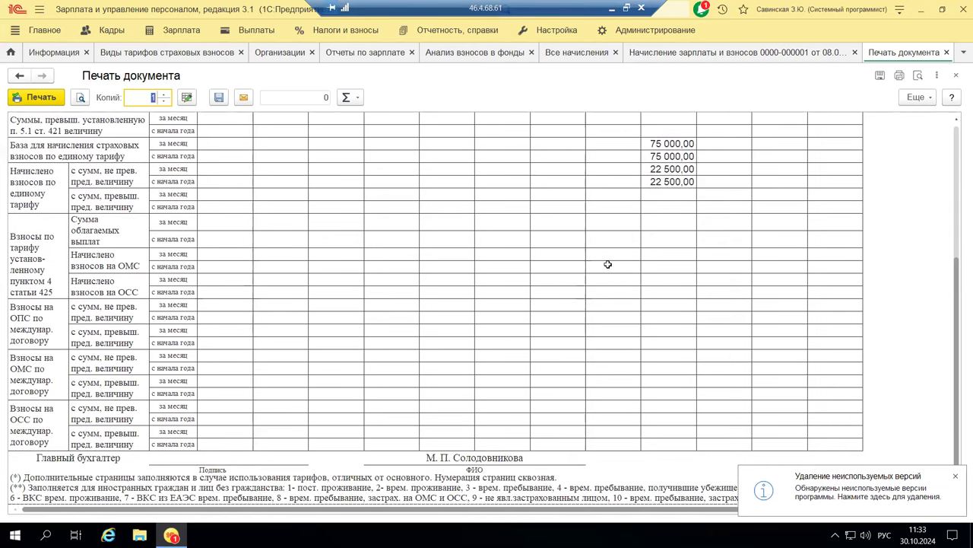
{"action": "scroll", "coordinate": [607, 264], "scroll_direction": "up", "scroll_amount": 6}
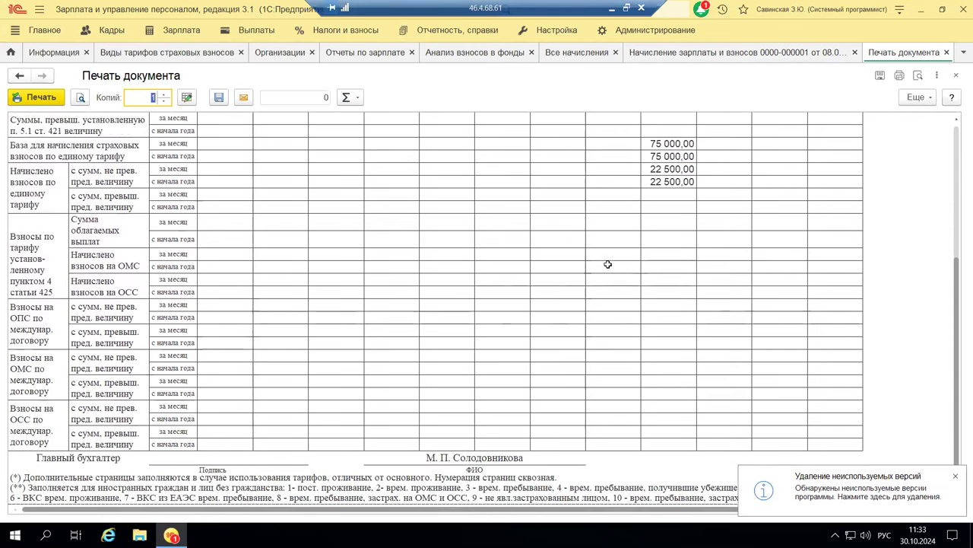
{"action": "scroll", "coordinate": [607, 264], "scroll_direction": "up", "scroll_amount": 3}
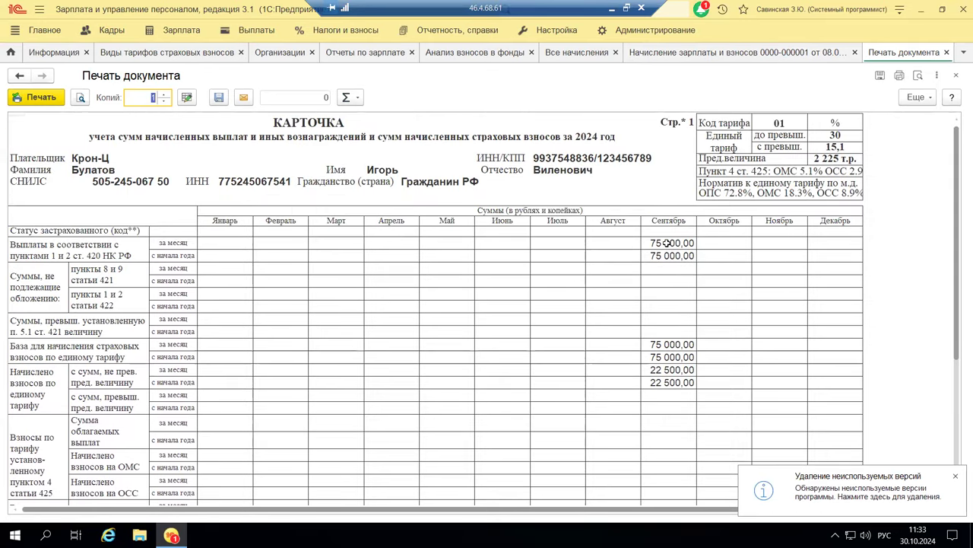
Step: Close the card and open the insurance contribution card for the employee in row 3 of the accrual document's contributions
{"action": "left_click", "coordinate": [947, 53]}
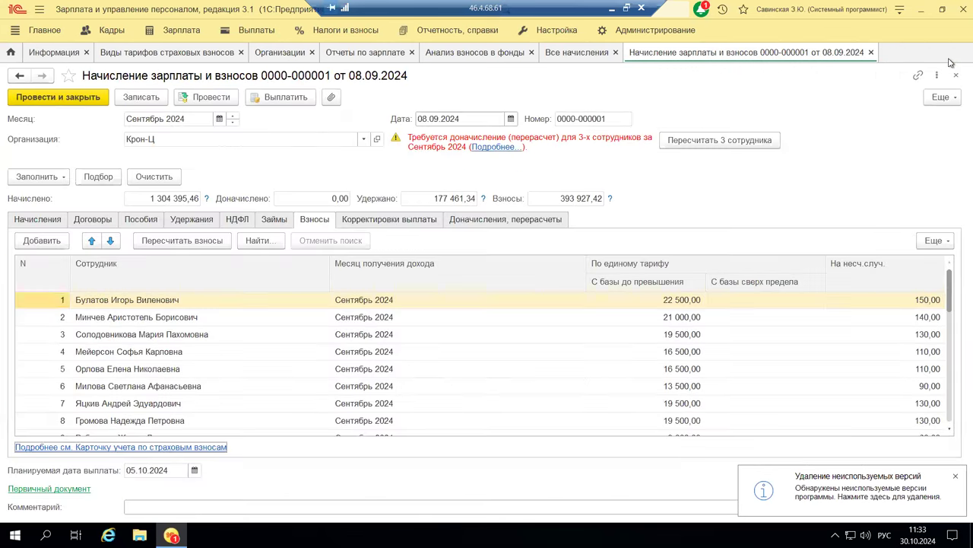
{"action": "left_click", "coordinate": [113, 335]}
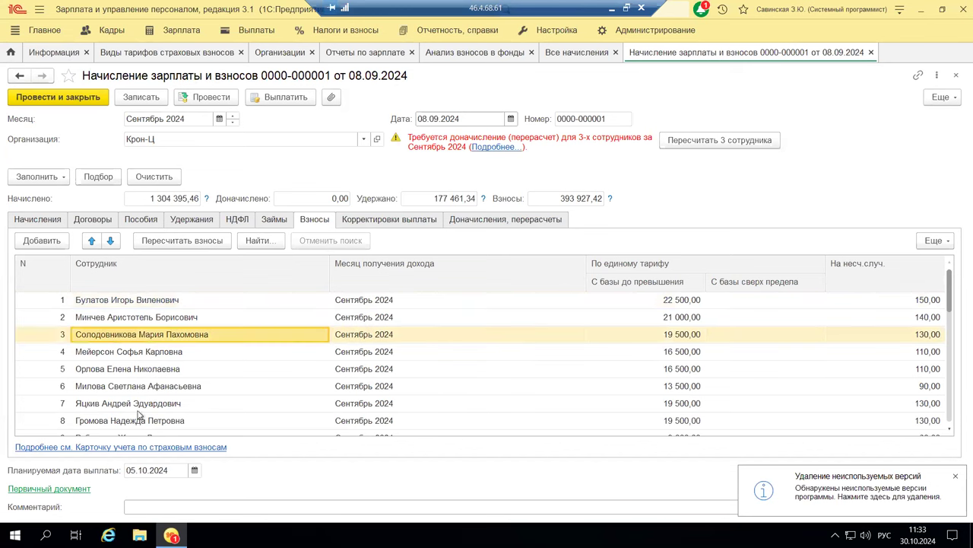
{"action": "left_click", "coordinate": [104, 448]}
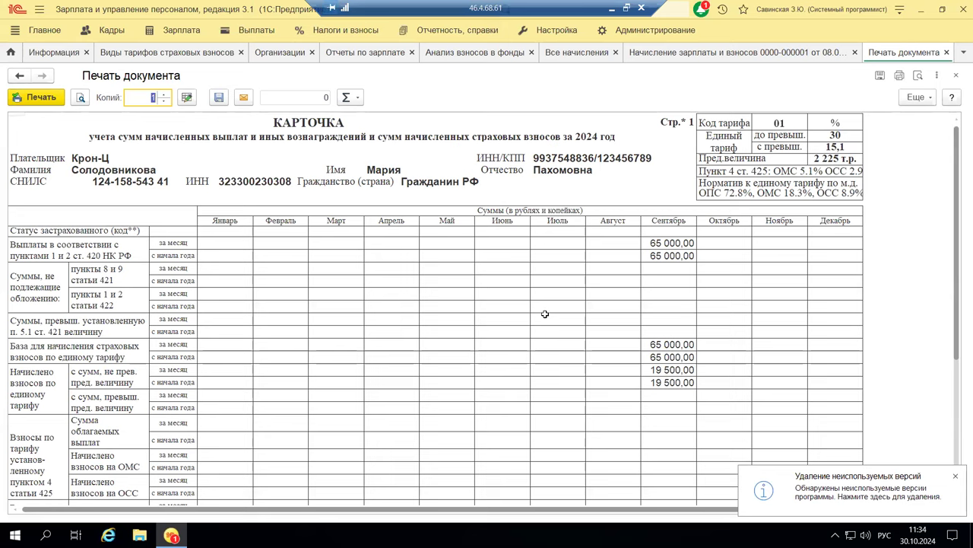
Step: Review the full insurance contribution card of the employee in row 3 and close it
{"action": "scroll", "coordinate": [544, 313], "scroll_direction": "down", "scroll_amount": 15}
{"action": "scroll", "coordinate": [545, 313], "scroll_direction": "up", "scroll_amount": 15}
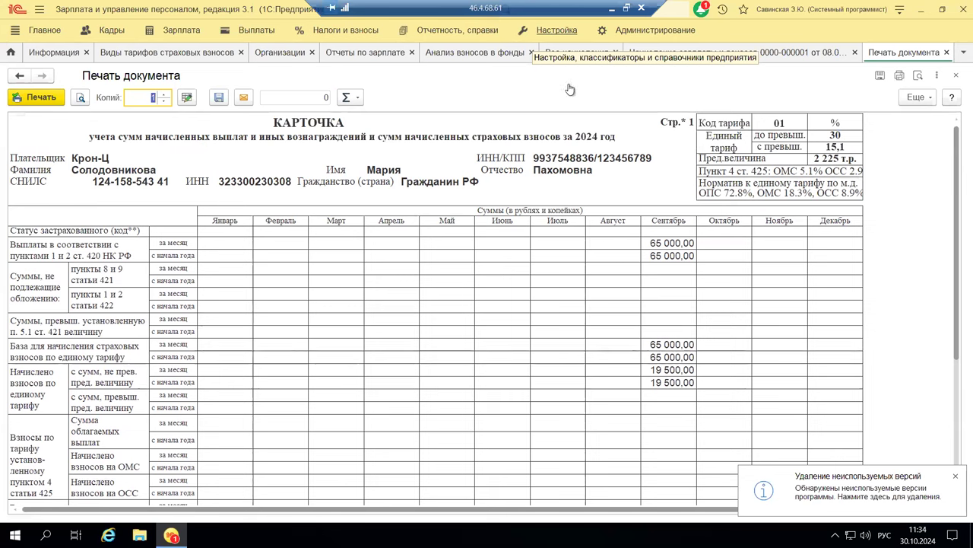
{"action": "left_click", "coordinate": [955, 79]}
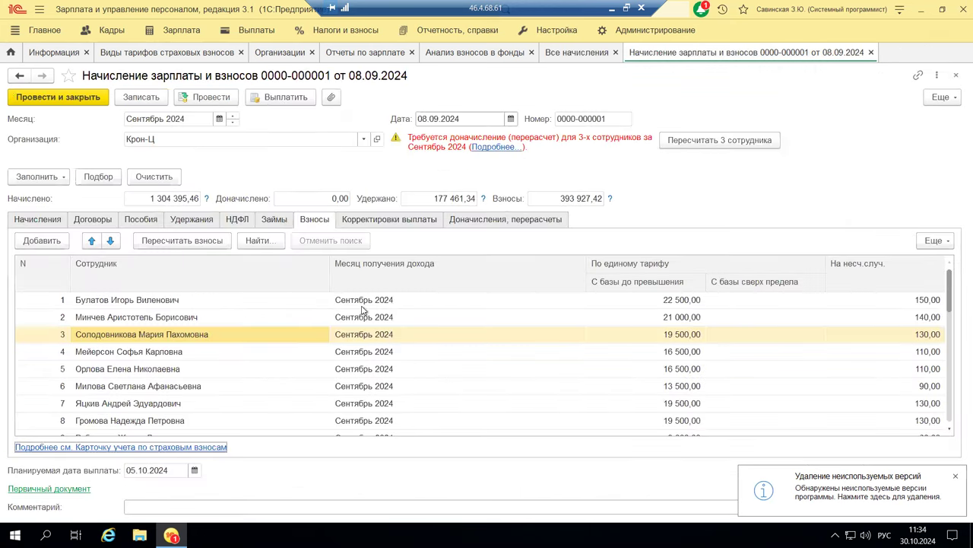
Step: View the insurance contribution card of the employee in row 13, and close both the card and the September accrual document
{"action": "scroll", "coordinate": [209, 425], "scroll_direction": "down", "scroll_amount": 2}
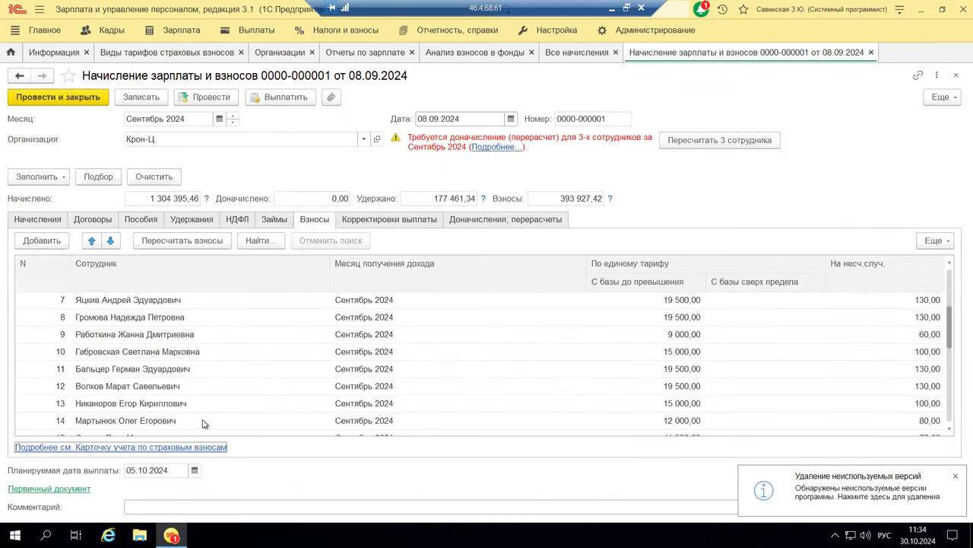
{"action": "left_click", "coordinate": [385, 409]}
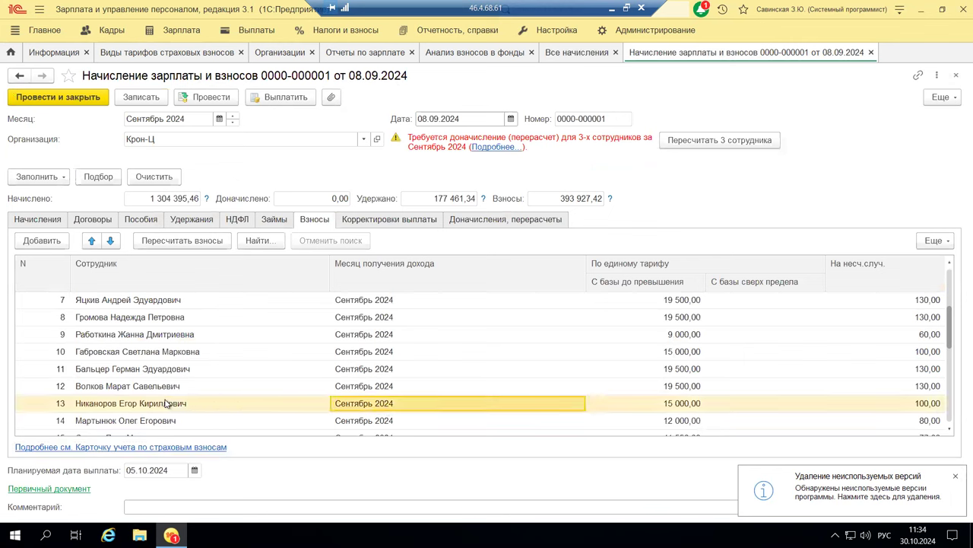
{"action": "left_click", "coordinate": [118, 447]}
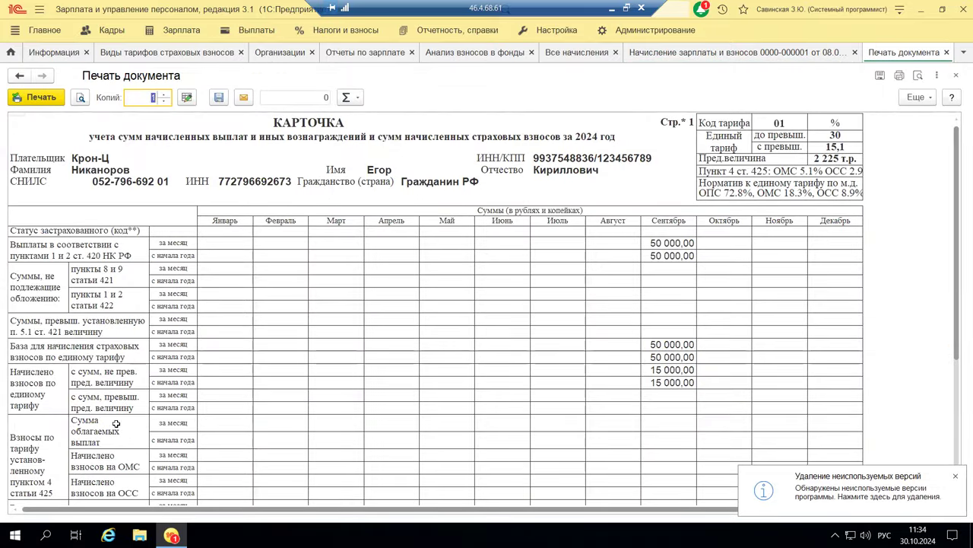
{"action": "left_click", "coordinate": [956, 75]}
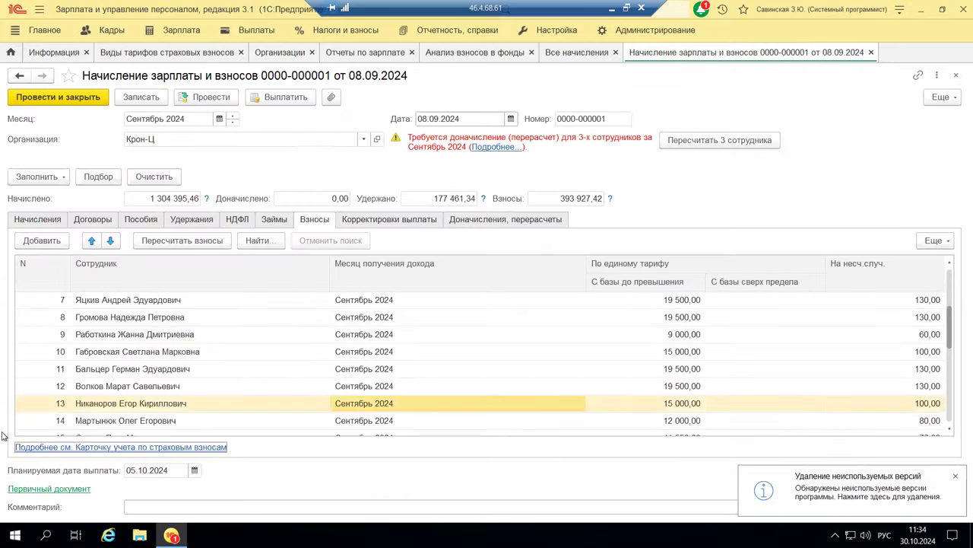
{"action": "left_click", "coordinate": [955, 75]}
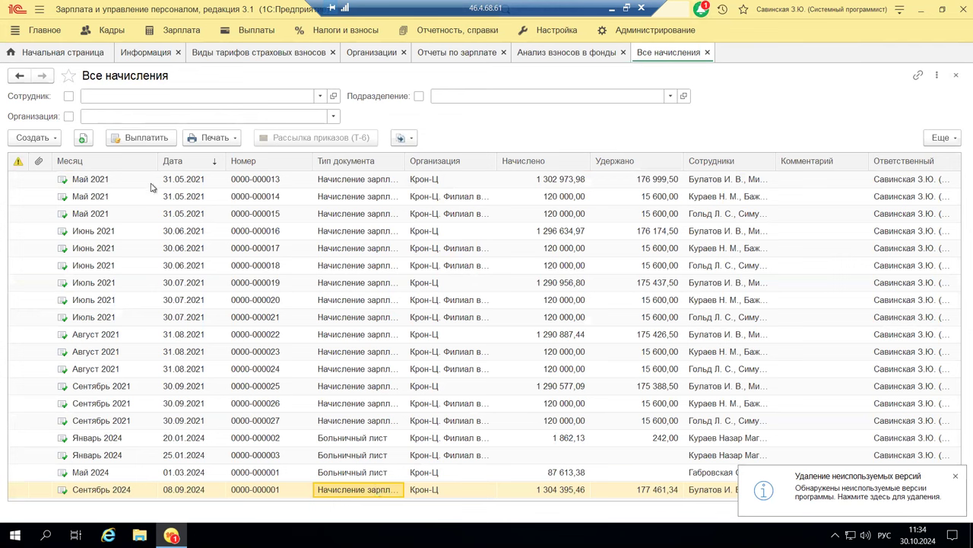
Step: Create a new Начисление зарплаты и взносов document for the organization Крон-Ц, dismissing the internet support prompt
{"action": "left_click", "coordinate": [16, 140]}
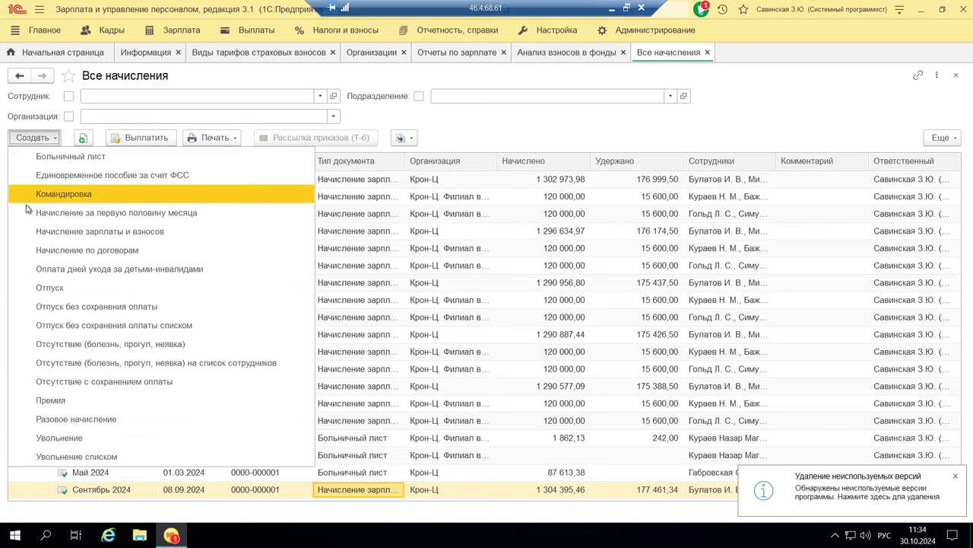
{"action": "left_click", "coordinate": [59, 230]}
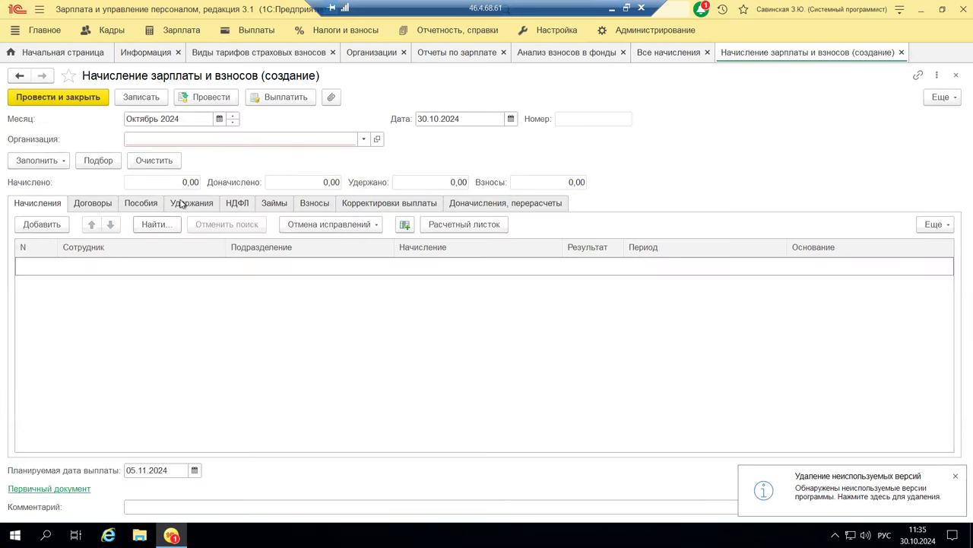
{"action": "left_click", "coordinate": [368, 139]}
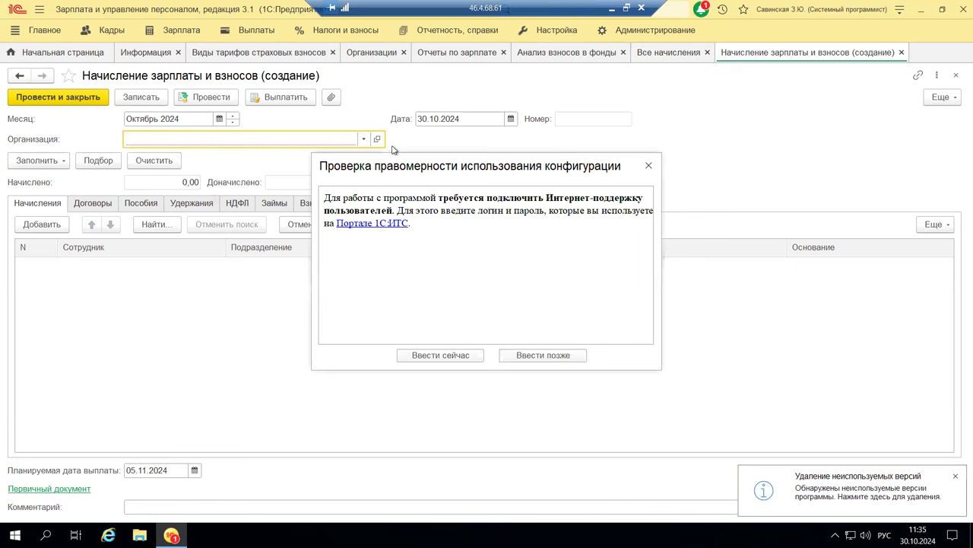
{"action": "left_click", "coordinate": [648, 166]}
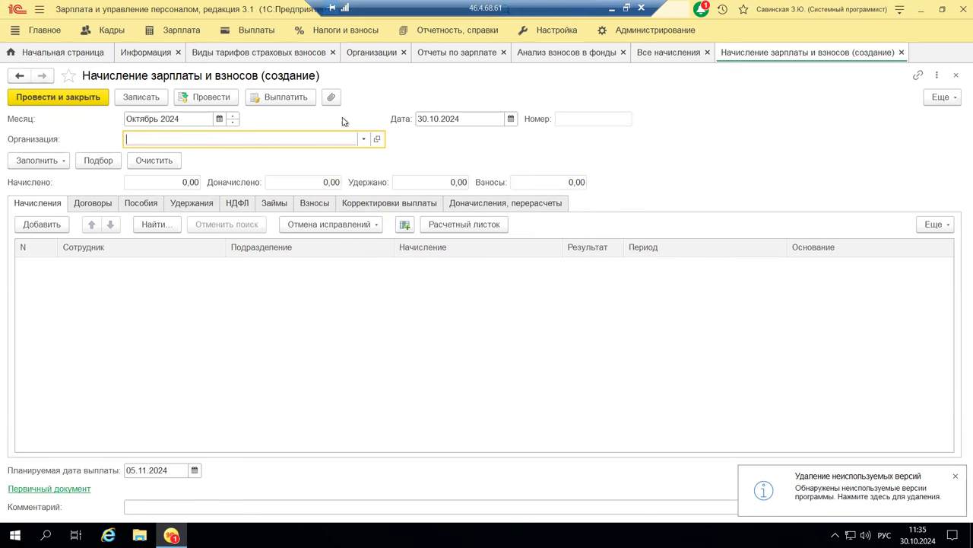
{"action": "left_click", "coordinate": [365, 139]}
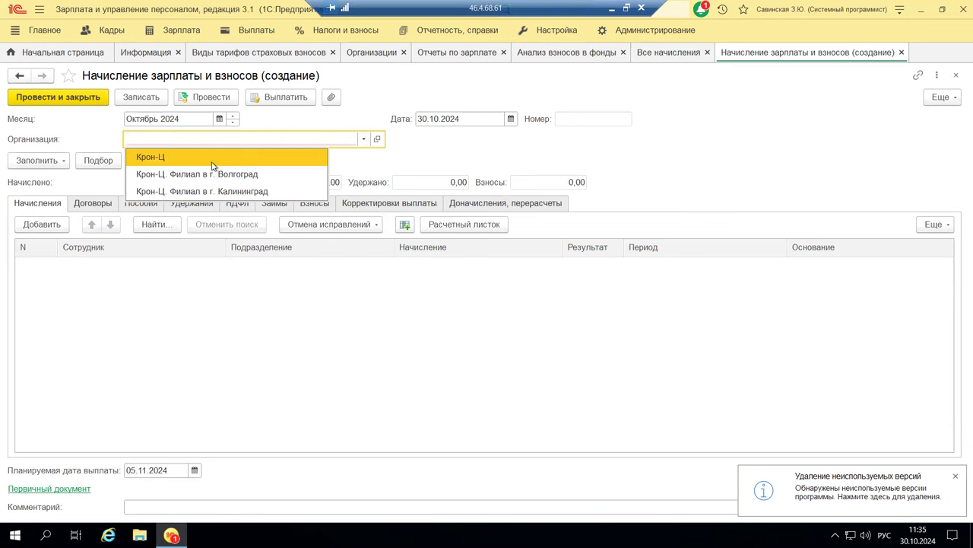
{"action": "left_click", "coordinate": [212, 159]}
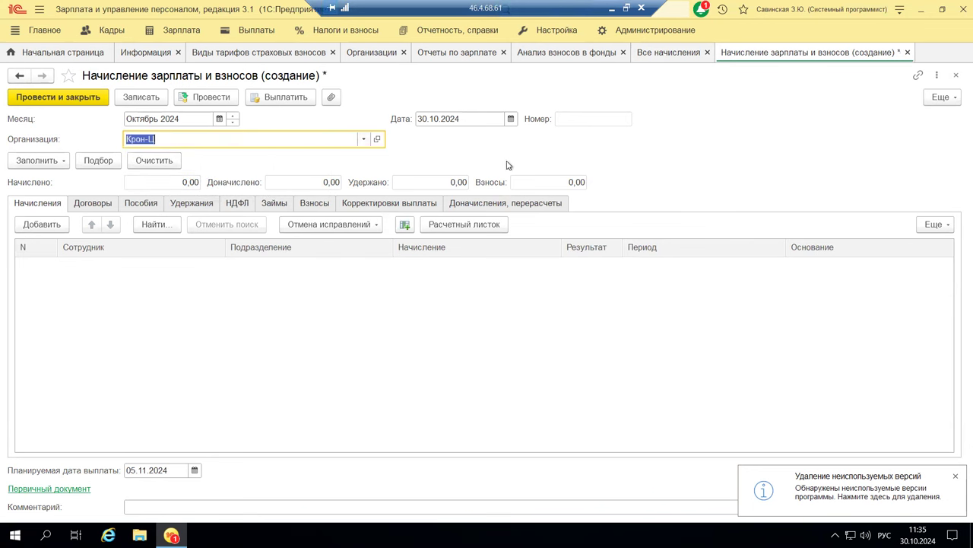
Step: Set the accrual month to Август 2024 and the document date to 31.08.2024, and fill the document automatically
{"action": "left_click", "coordinate": [233, 122]}
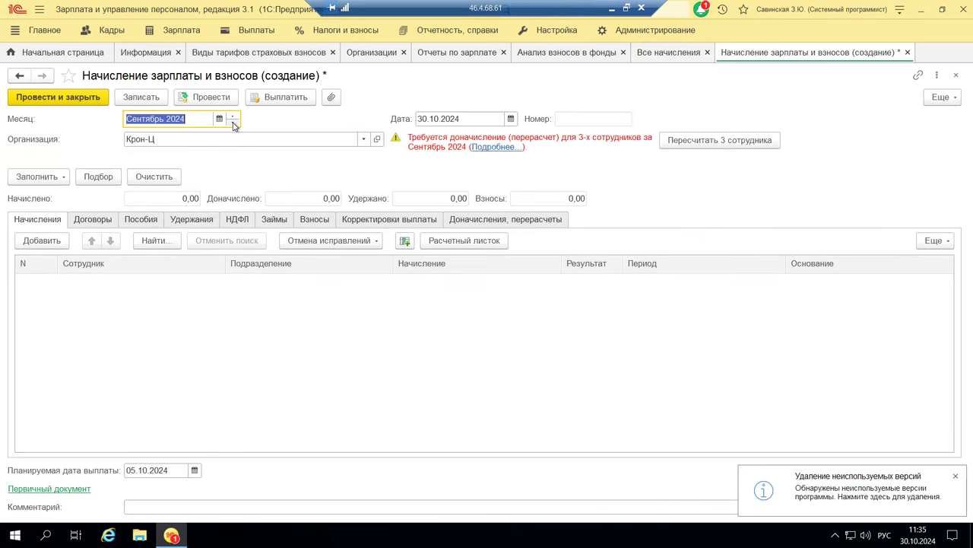
{"action": "left_click", "coordinate": [234, 123]}
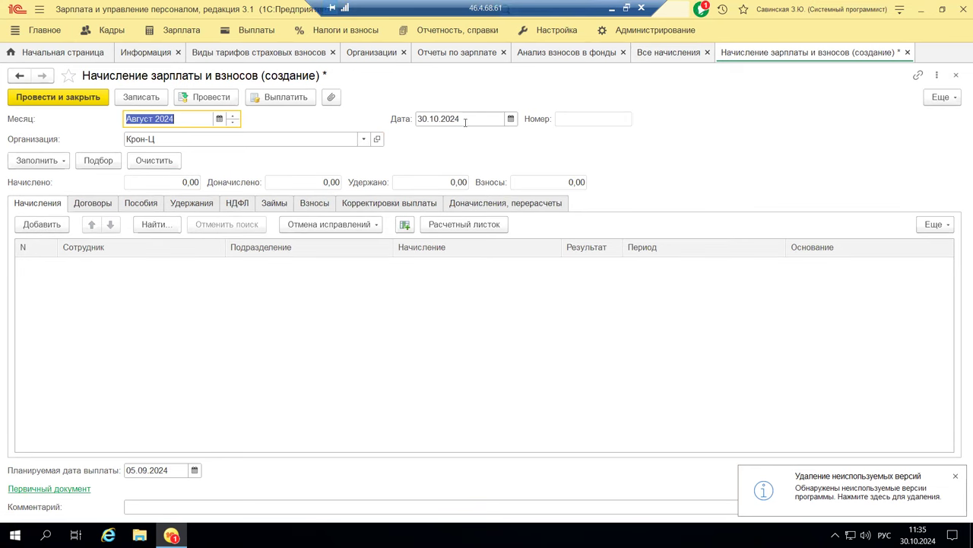
{"action": "left_click", "coordinate": [511, 119]}
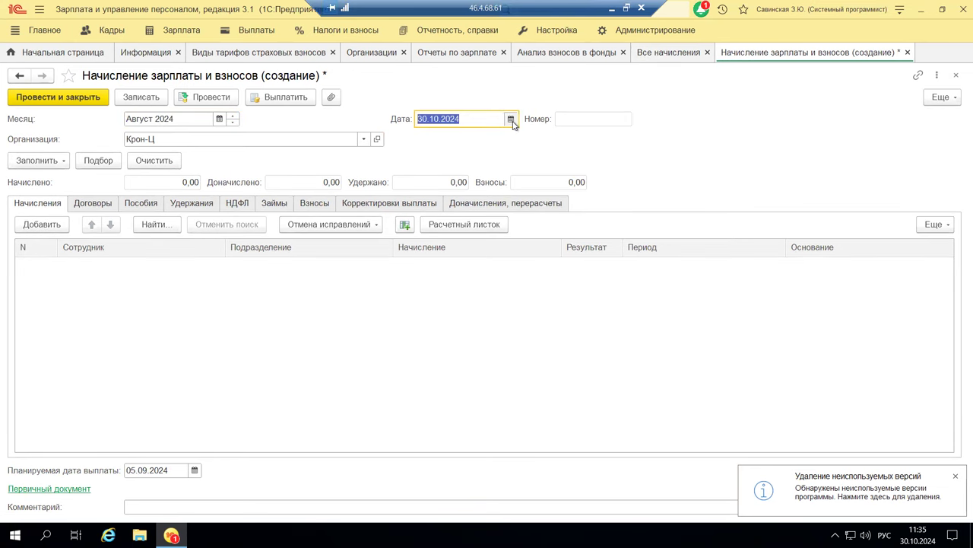
{"action": "left_click", "coordinate": [506, 200]}
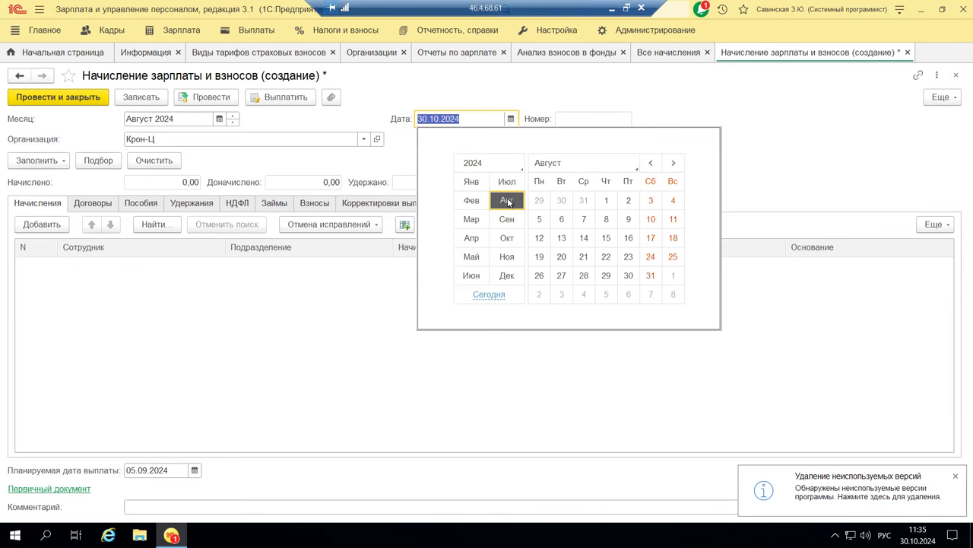
{"action": "left_click", "coordinate": [650, 275]}
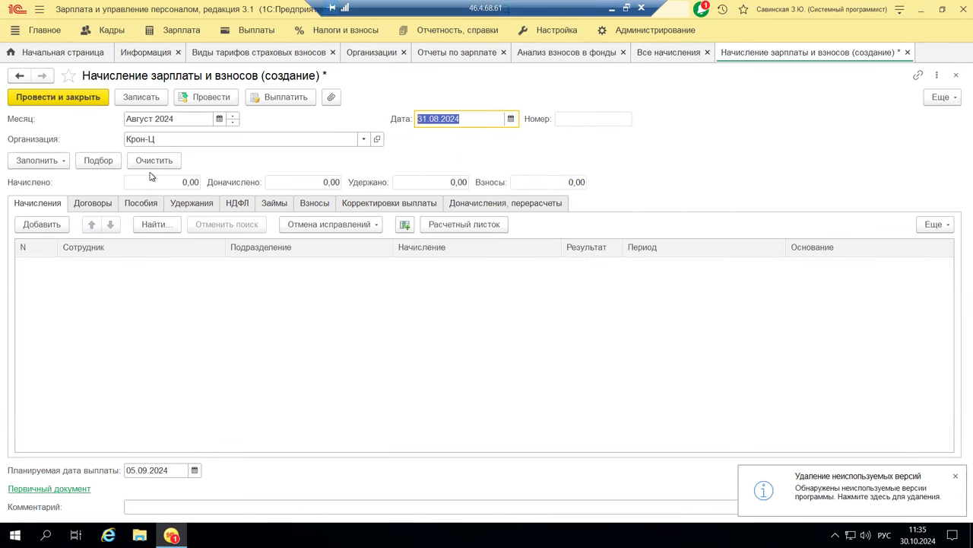
{"action": "left_click", "coordinate": [38, 160]}
{"action": "left_click", "coordinate": [44, 180]}
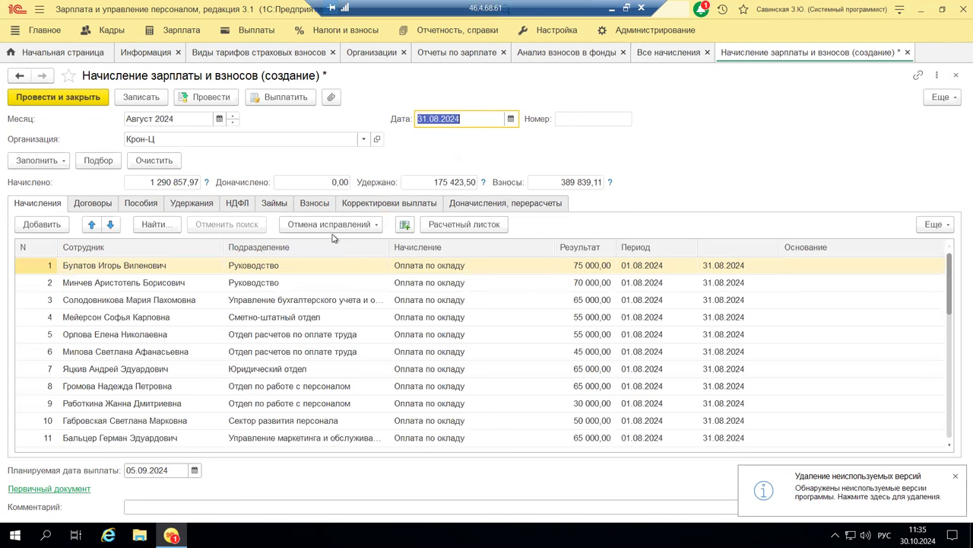
Step: Set the Оплата по окладу result of the employee in row 1 to 1 500 000, and post and close the August document
{"action": "double_click", "coordinate": [588, 267]}
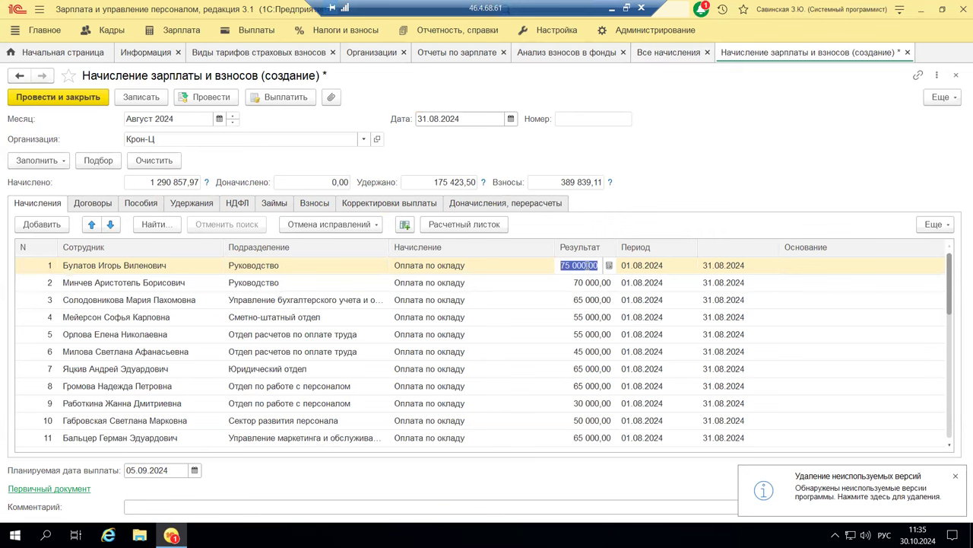
{"action": "type", "text": "1"}
{"action": "key", "text": "BackSpace"}
{"action": "key", "text": "BackSpace"}
{"action": "key", "text": "BackSpace"}
{"action": "key", "text": "BackSpace"}
{"action": "key", "text": "BackSpace"}
{"action": "type", "text": "50000"}
{"action": "left_click", "coordinate": [591, 339]}
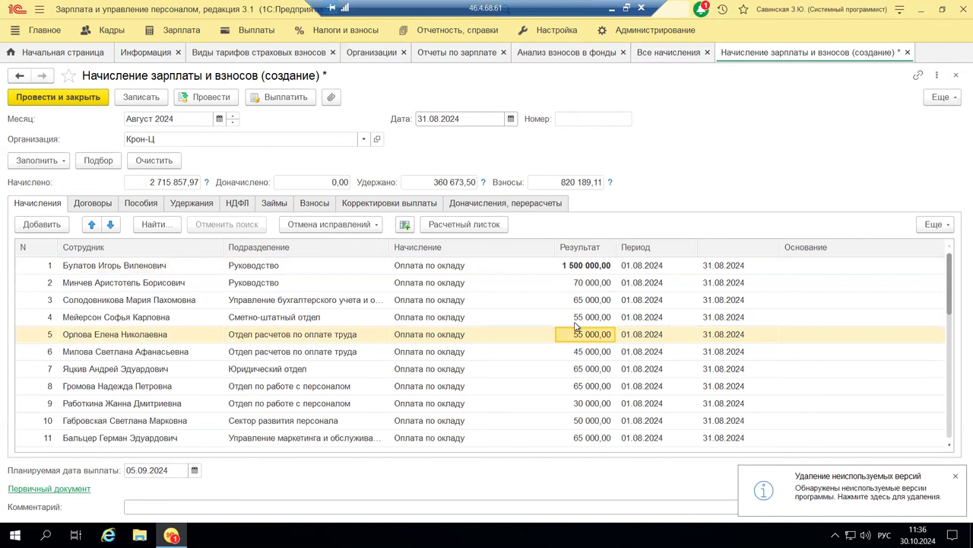
{"action": "left_click", "coordinate": [29, 98]}
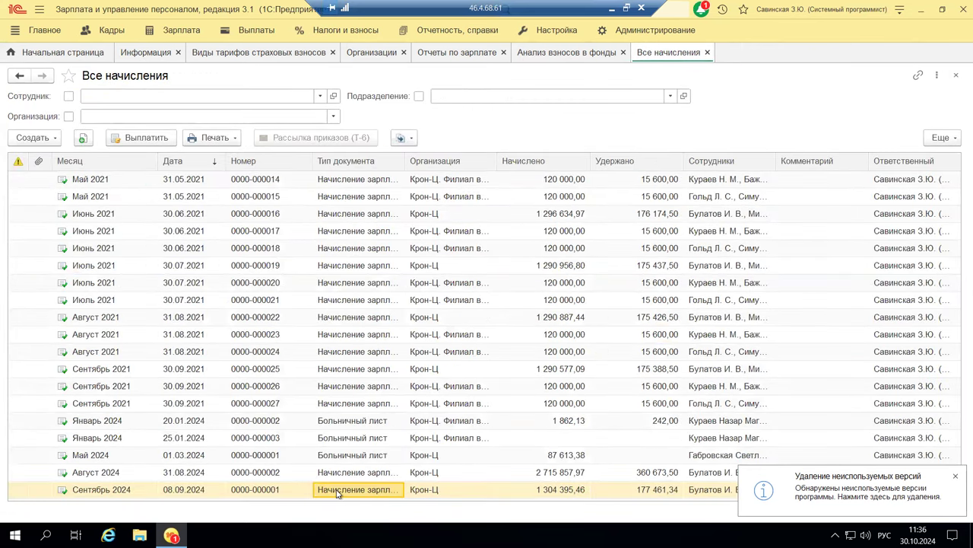
Step: Refill the September 2024 accrual document for Крон-Ц, review its contributions by employee, and post and close it
{"action": "double_click", "coordinate": [338, 493]}
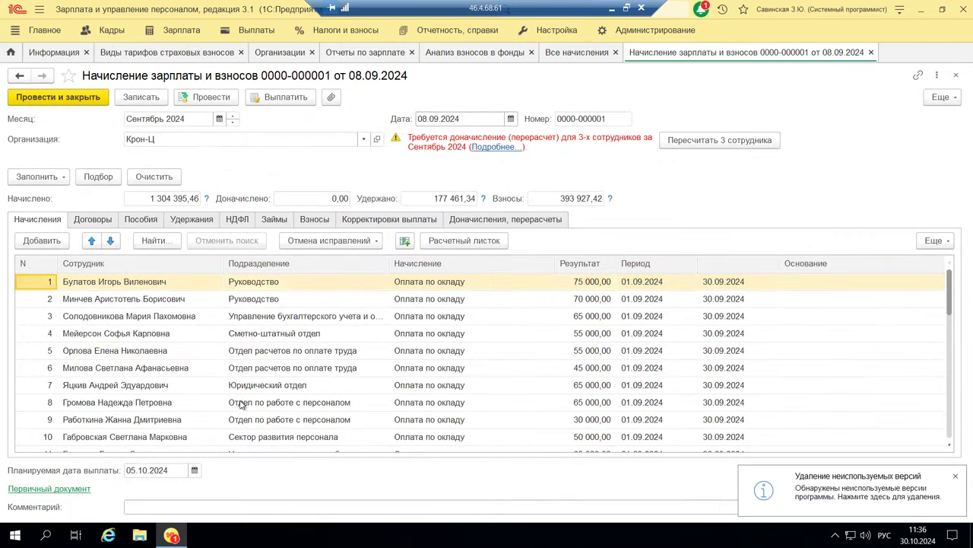
{"action": "left_click", "coordinate": [51, 180]}
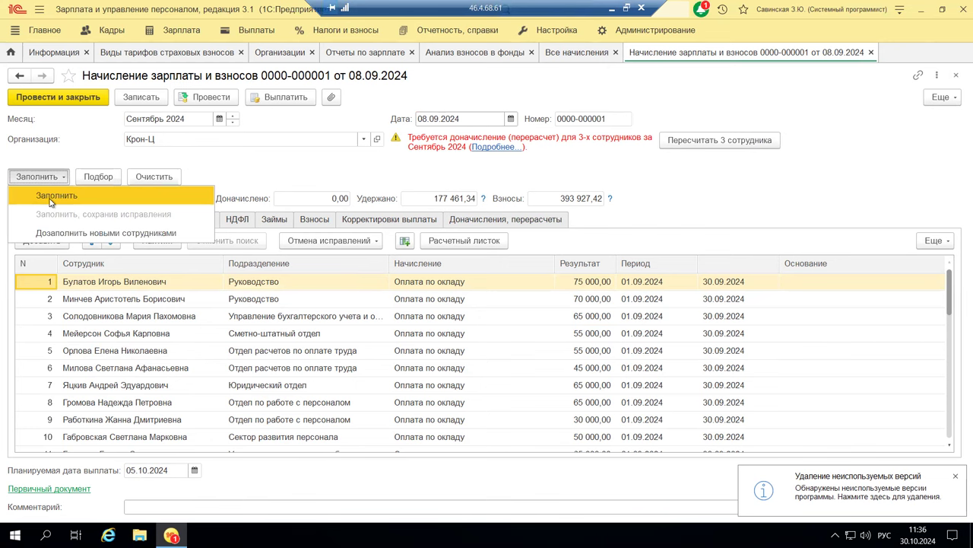
{"action": "left_click", "coordinate": [51, 196]}
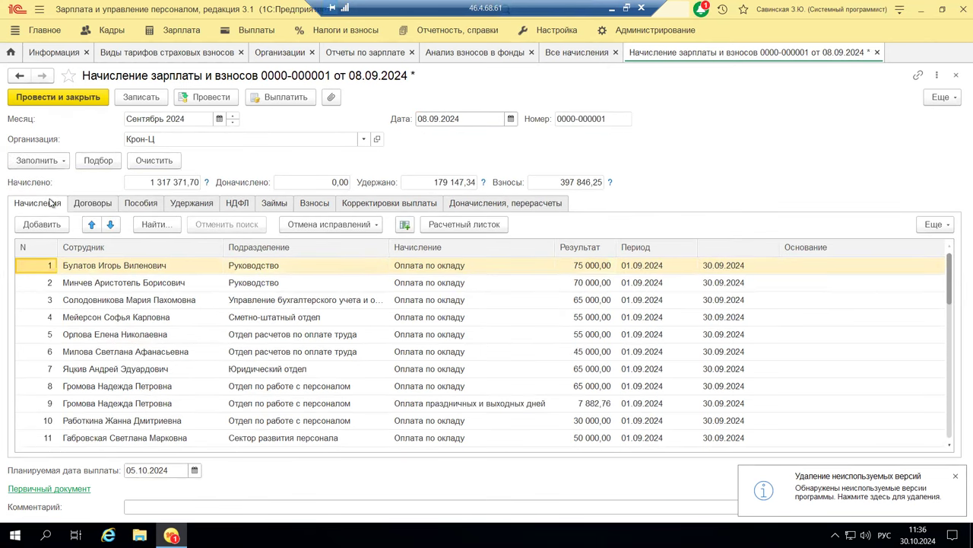
{"action": "left_click", "coordinate": [311, 204]}
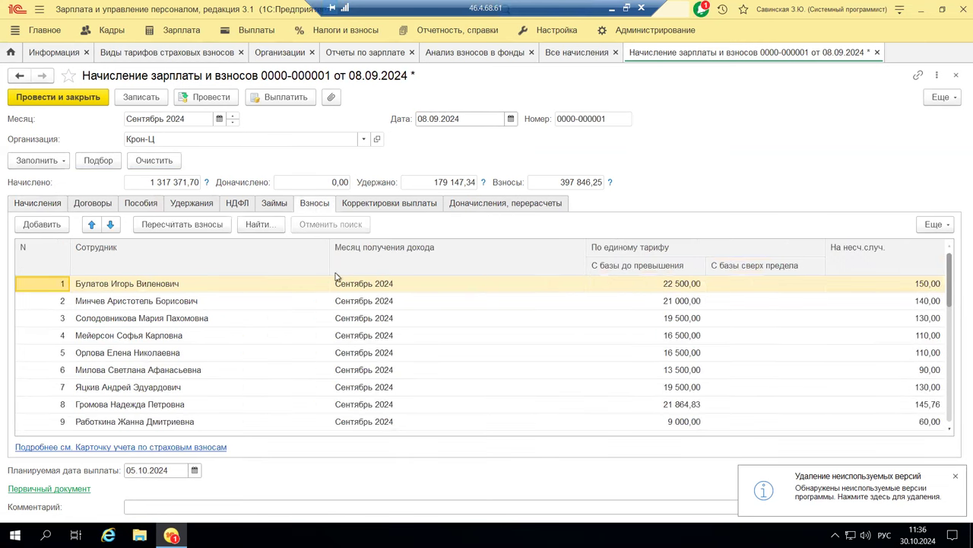
{"action": "scroll", "coordinate": [392, 327], "scroll_direction": "down", "scroll_amount": 6}
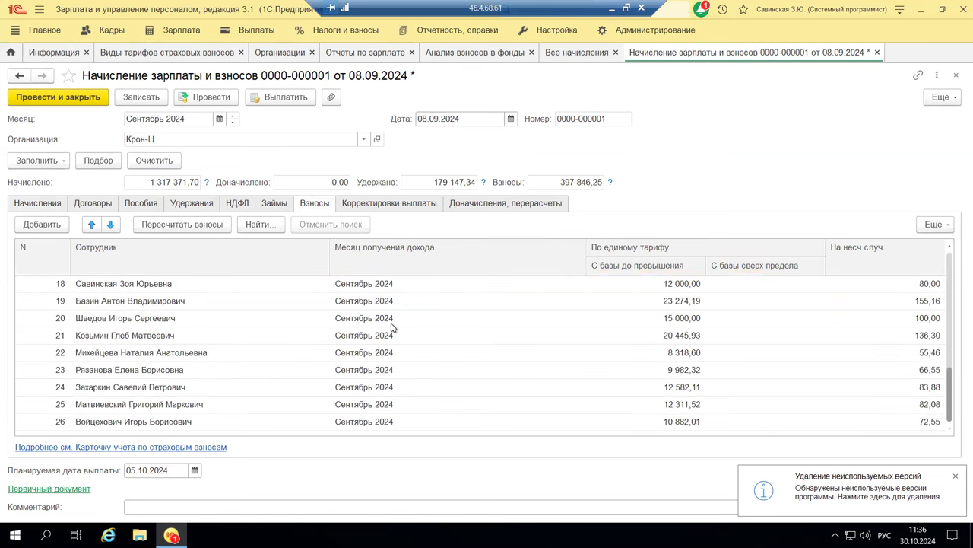
{"action": "scroll", "coordinate": [393, 327], "scroll_direction": "up", "scroll_amount": 6}
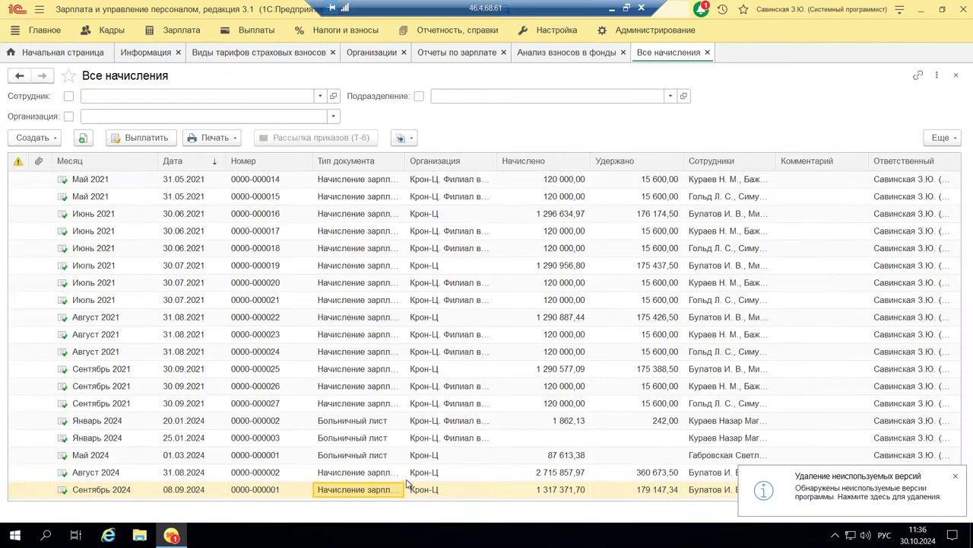
Step: Recalculate the contributions in the August 2024 accrual document for Крон-Ц, and post and close it
{"action": "double_click", "coordinate": [369, 472]}
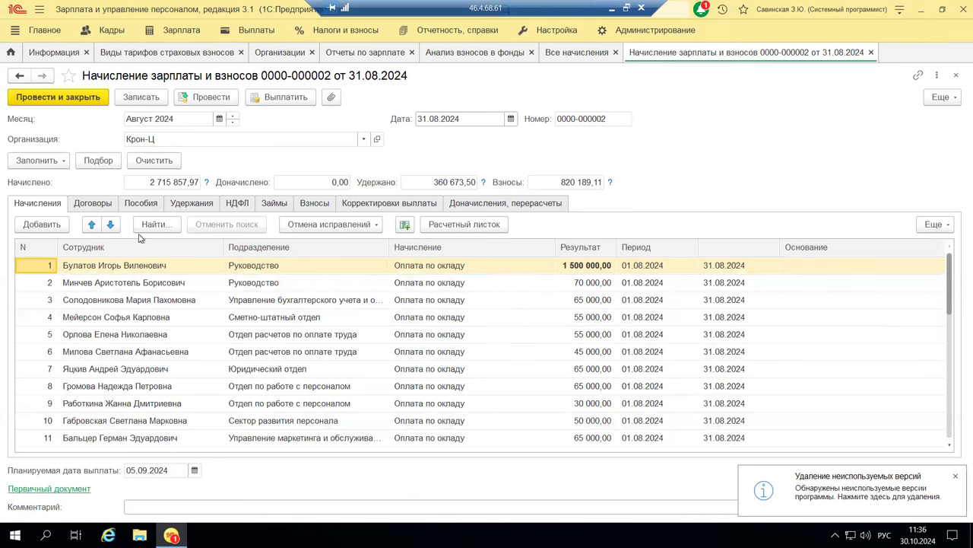
{"action": "left_click", "coordinate": [314, 206]}
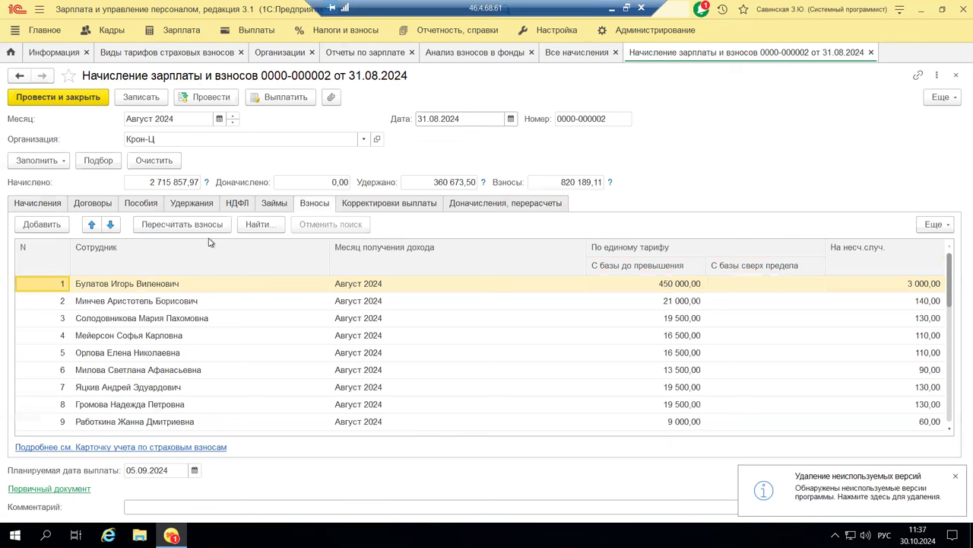
{"action": "left_click", "coordinate": [161, 225]}
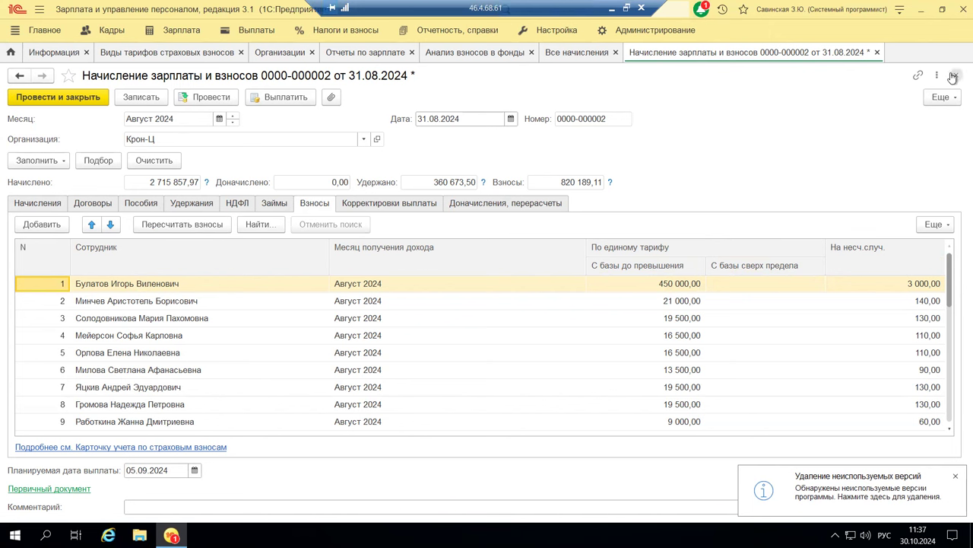
{"action": "left_click", "coordinate": [24, 99]}
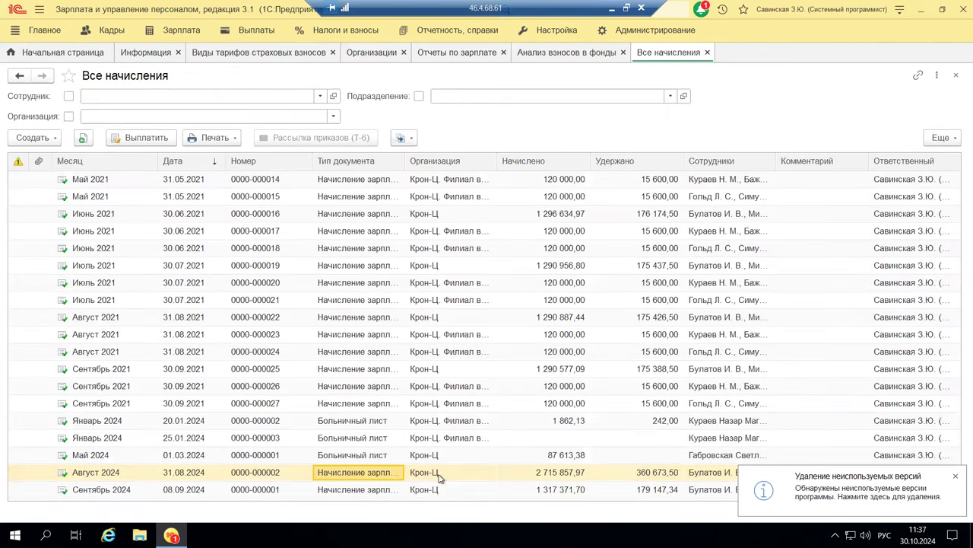
Step: Reopen the September 2024 accrual document for Крон-Ц and recalculate its contributions
{"action": "left_click", "coordinate": [362, 491]}
{"action": "double_click", "coordinate": [348, 487]}
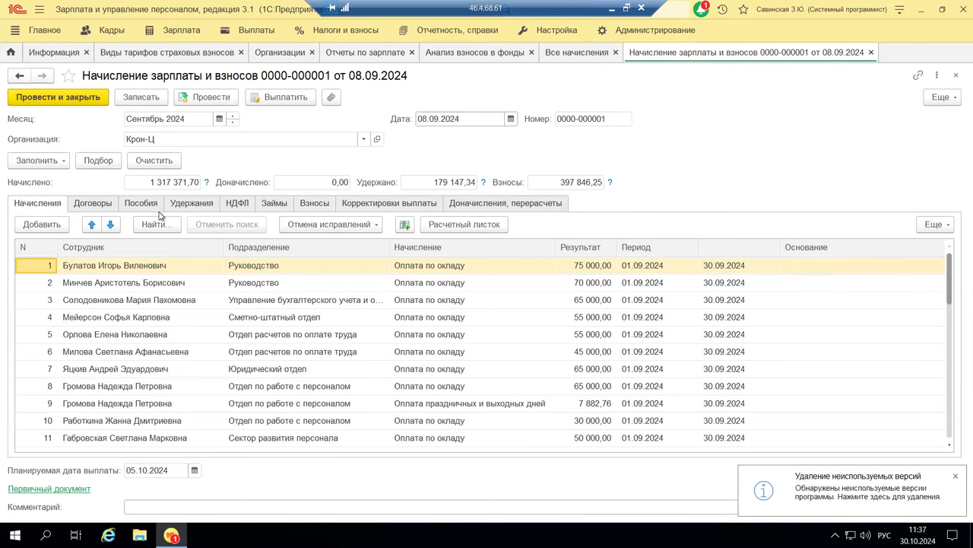
{"action": "left_click", "coordinate": [318, 206]}
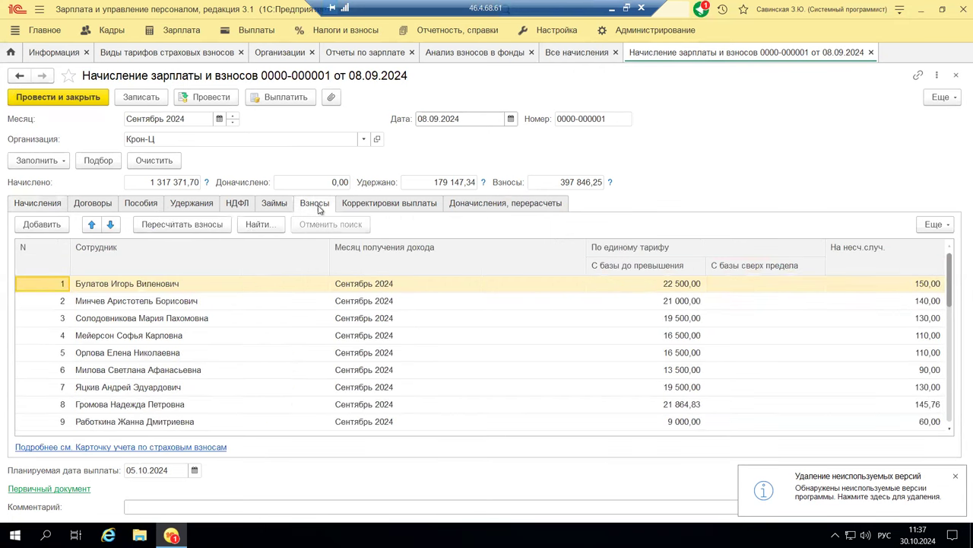
{"action": "left_click", "coordinate": [188, 226]}
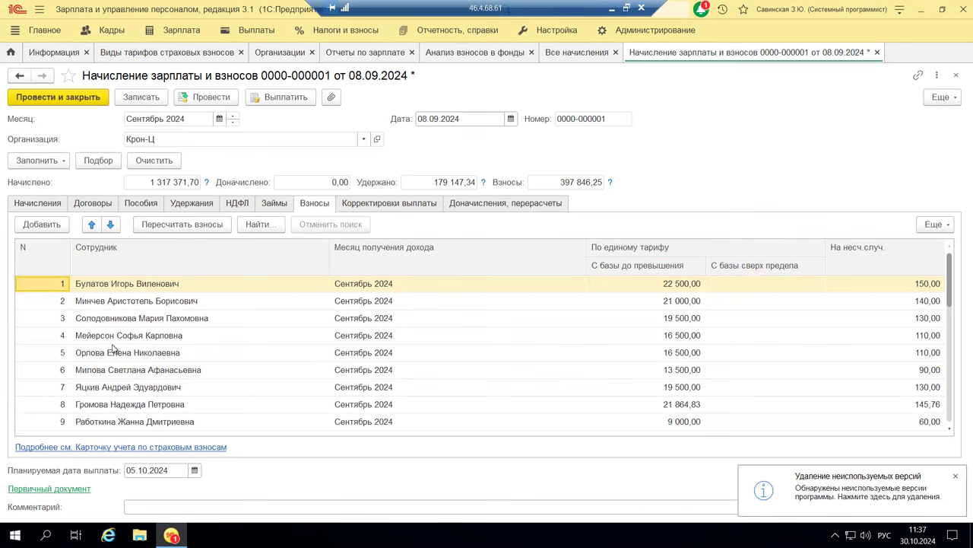
Step: Open the 2024 insurance contribution card of the employee in row 1, examine the September contributions, and close the card
{"action": "left_click", "coordinate": [103, 445]}
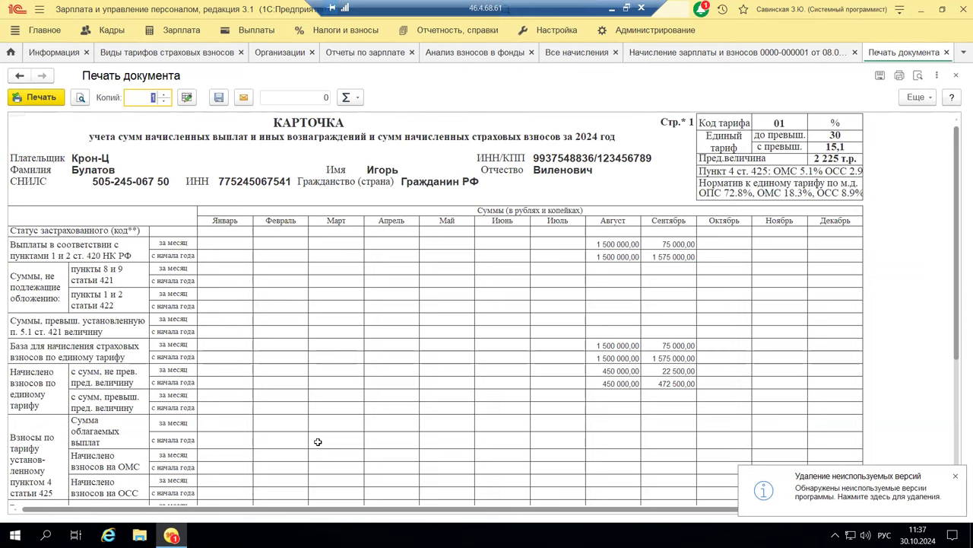
{"action": "scroll", "coordinate": [318, 442], "scroll_direction": "down", "scroll_amount": 10}
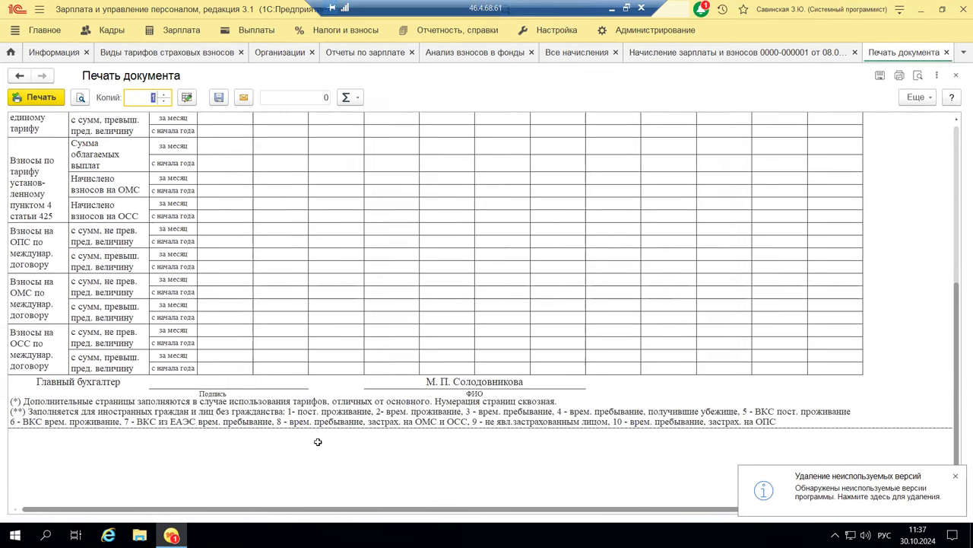
{"action": "scroll", "coordinate": [318, 442], "scroll_direction": "up", "scroll_amount": 10}
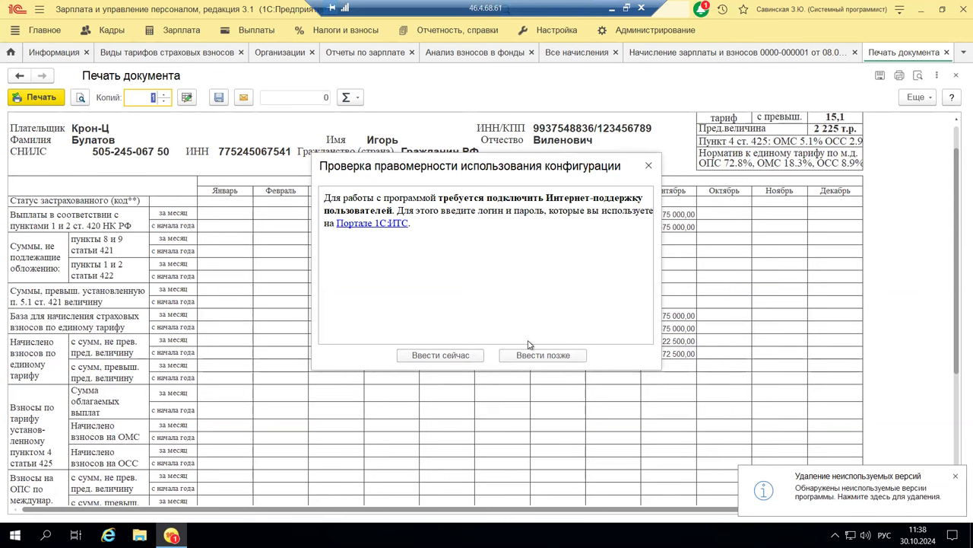
{"action": "left_click", "coordinate": [649, 165]}
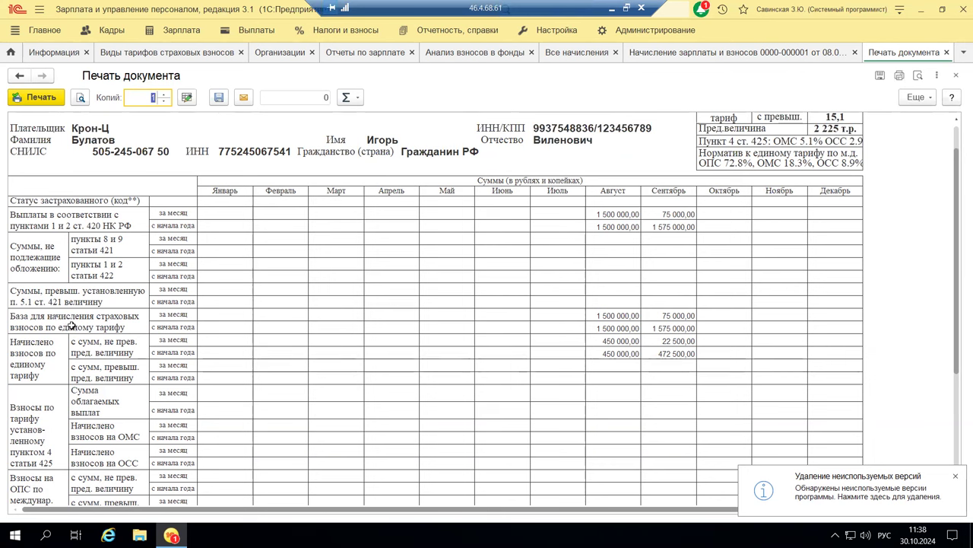
{"action": "left_click", "coordinate": [669, 352]}
{"action": "left_click", "coordinate": [660, 341]}
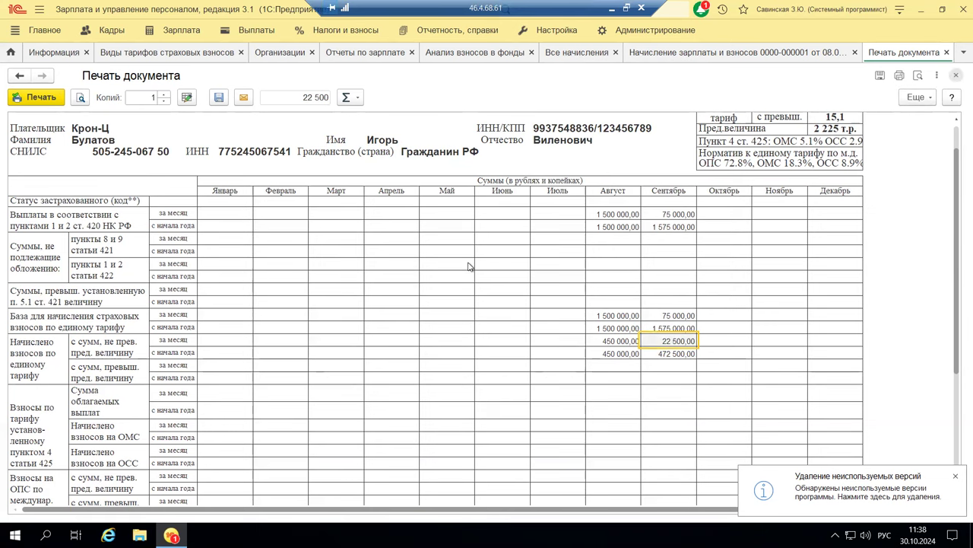
{"action": "key", "text": "Escape"}
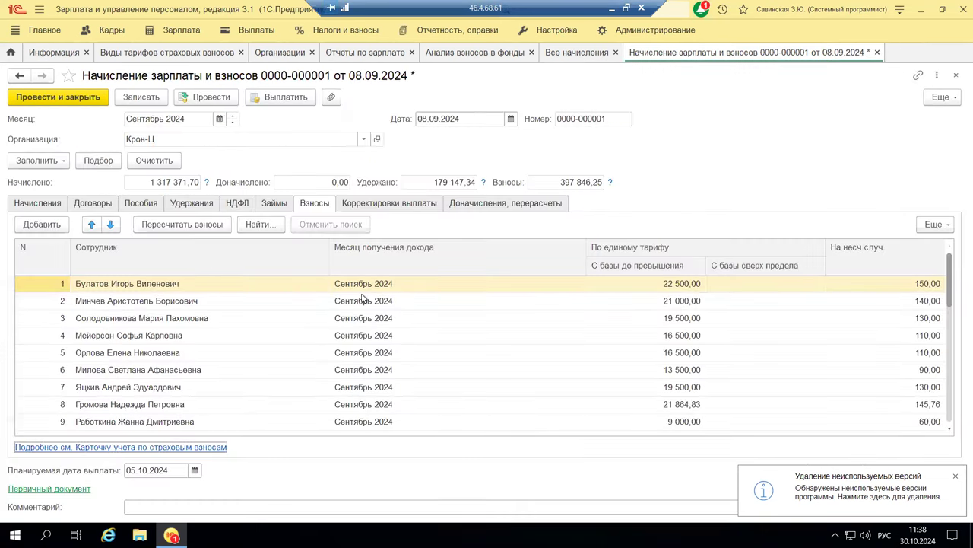
Step: Set the September Оплата по окладу result of the employee in row 1 to 1 500 000, and post and close the document
{"action": "left_click", "coordinate": [53, 207]}
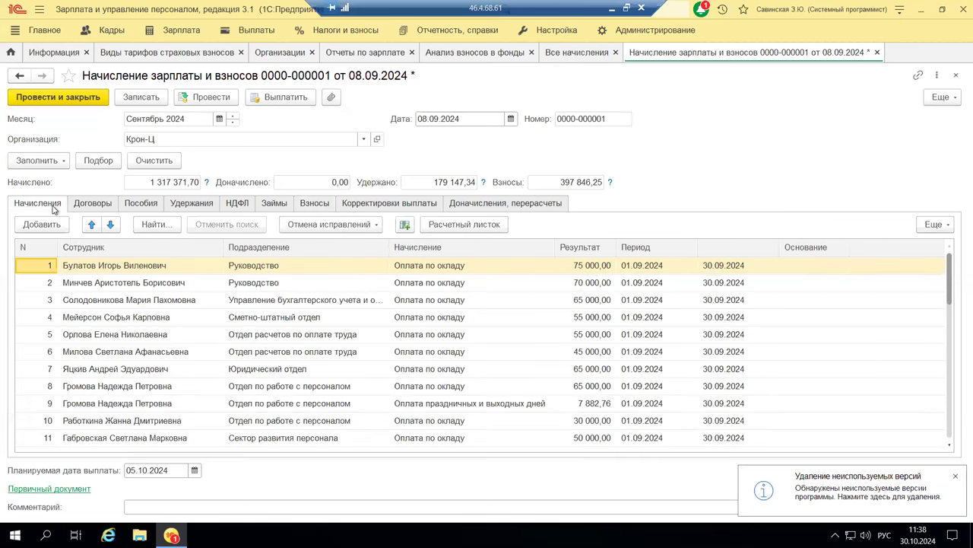
{"action": "double_click", "coordinate": [592, 269]}
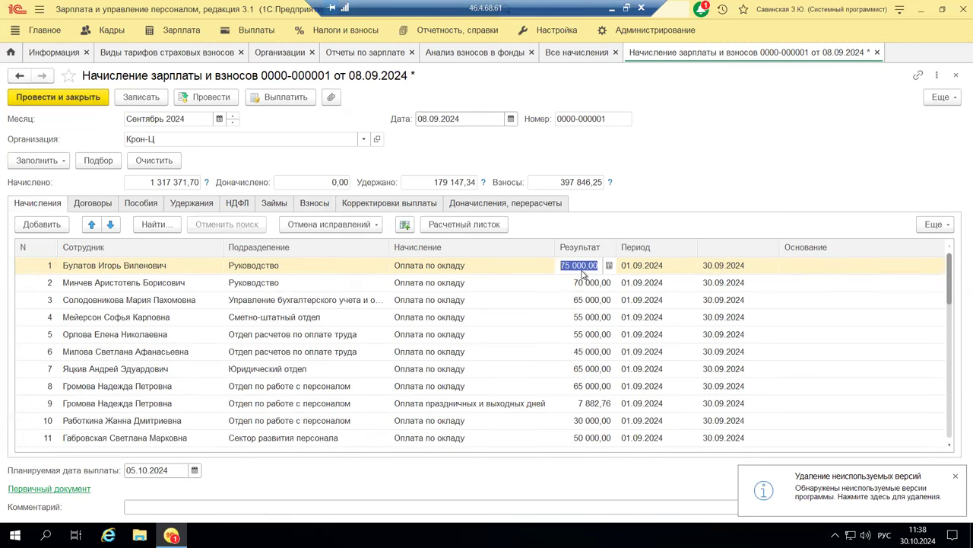
{"action": "type", "text": "15"}
{"action": "type", "text": "00"}
{"action": "key", "text": "Return"}
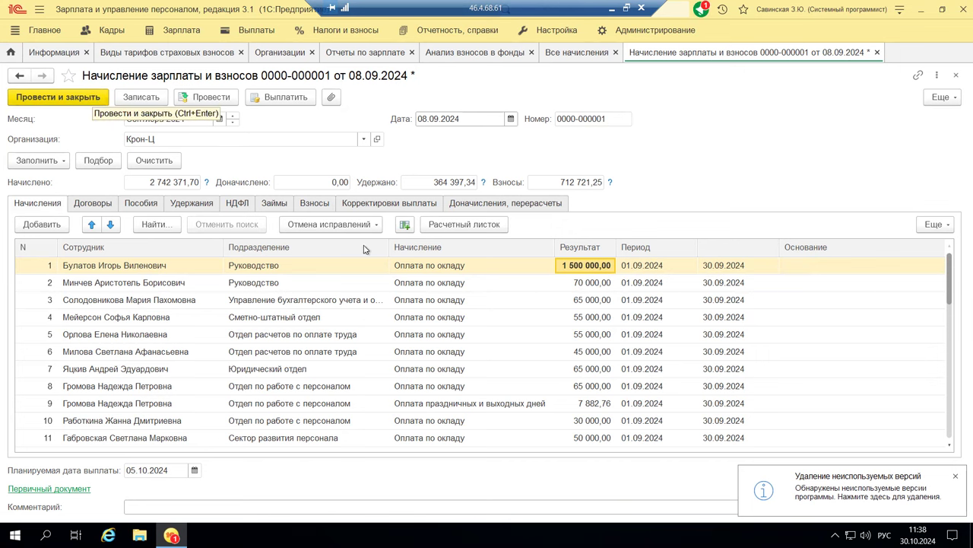
{"action": "left_click", "coordinate": [318, 208]}
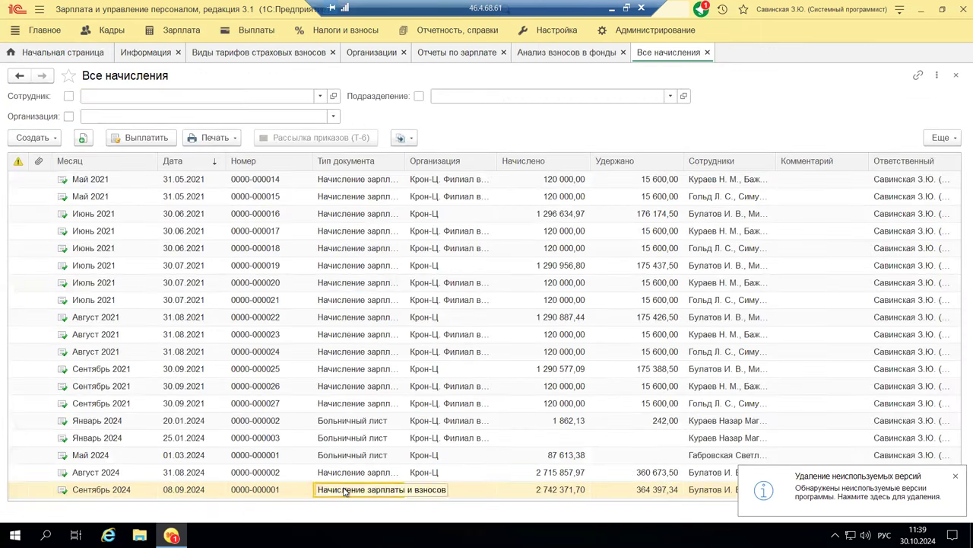
Step: Reopen the September 2024 document's contributions, and check the row 1 employee's contribution card for amounts above the base limit, closing the card when done
{"action": "double_click", "coordinate": [338, 489]}
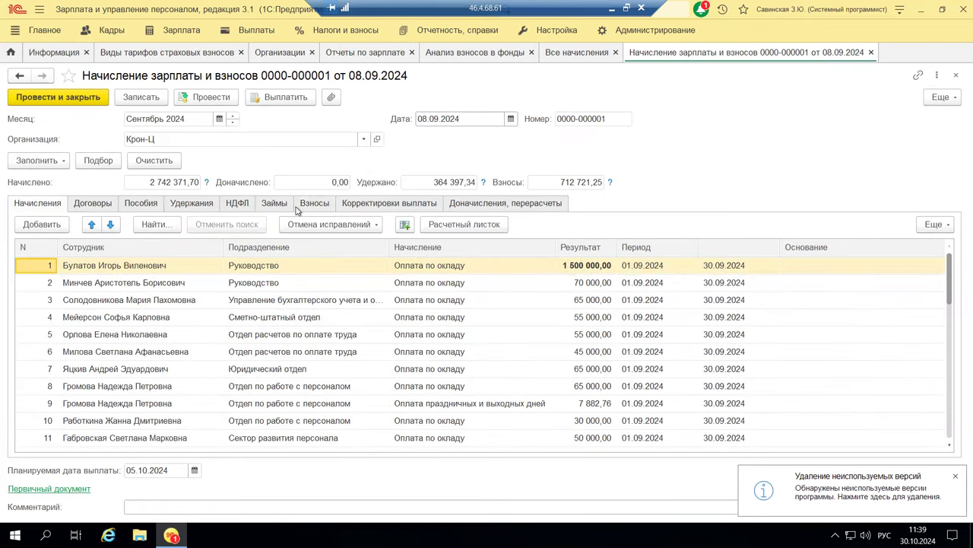
{"action": "left_click", "coordinate": [311, 203]}
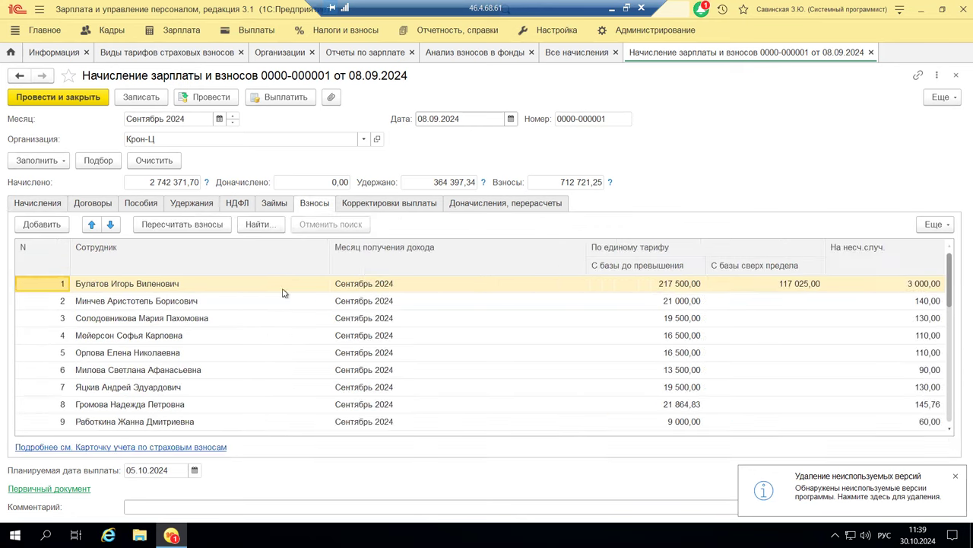
{"action": "left_click", "coordinate": [119, 449]}
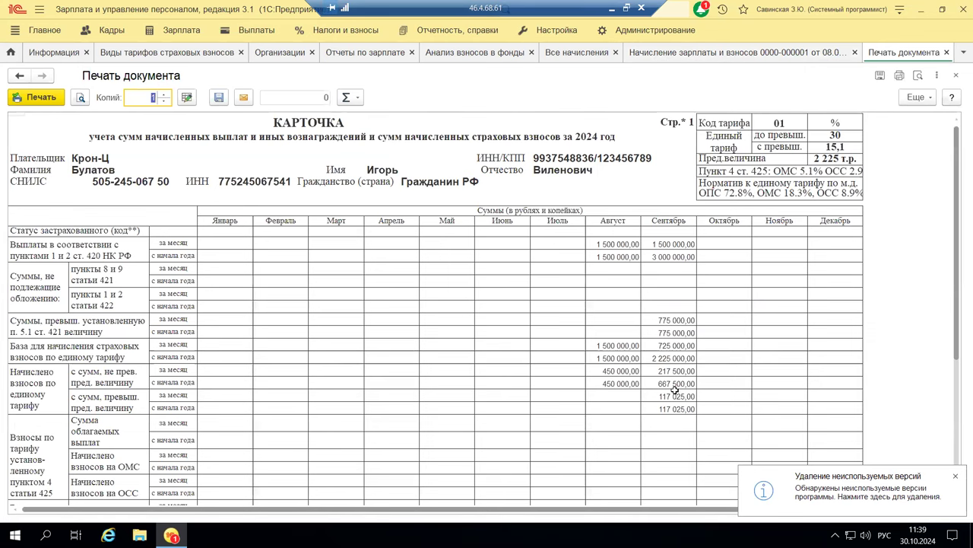
{"action": "scroll", "coordinate": [658, 354], "scroll_direction": "down", "scroll_amount": 5}
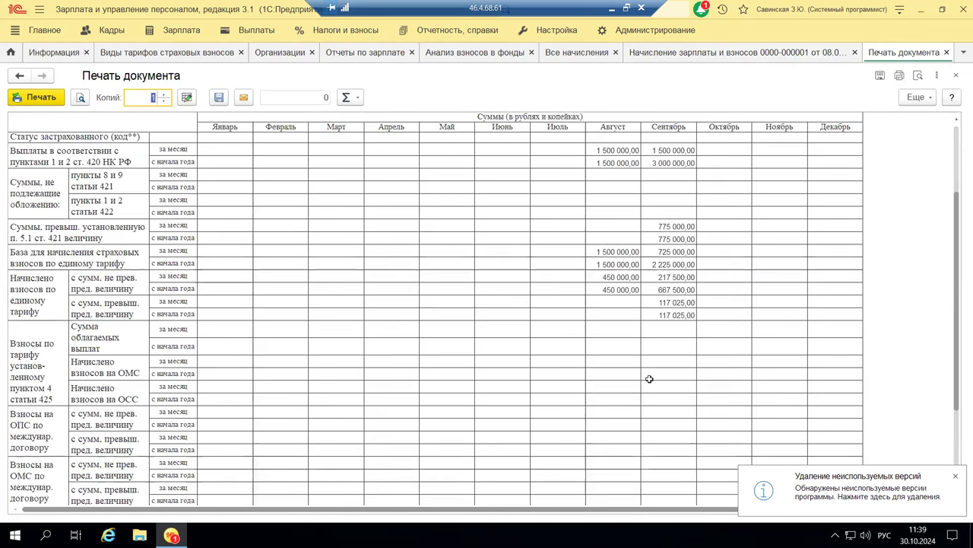
{"action": "scroll", "coordinate": [650, 385], "scroll_direction": "down", "scroll_amount": 4}
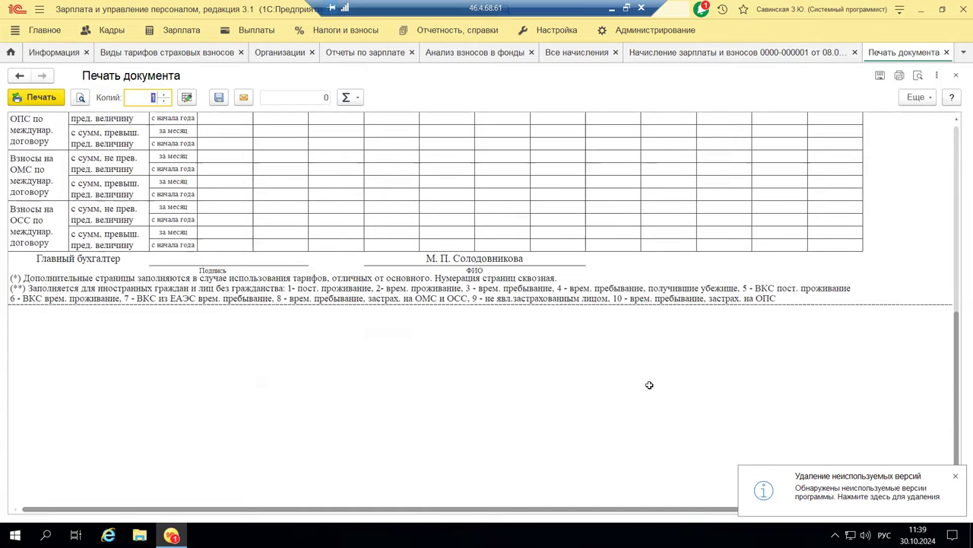
{"action": "scroll", "coordinate": [649, 385], "scroll_direction": "up", "scroll_amount": 7}
{"action": "scroll", "coordinate": [649, 385], "scroll_direction": "up", "scroll_amount": 4}
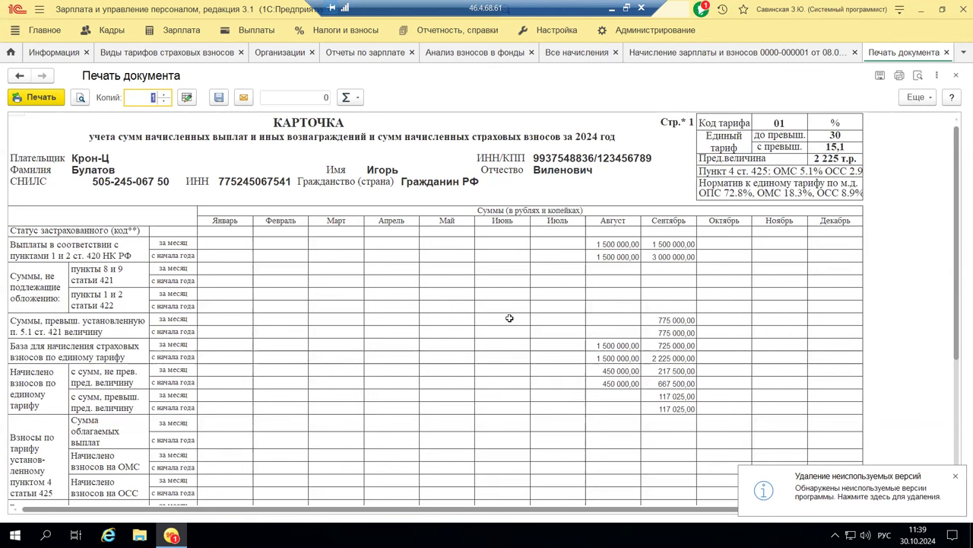
{"action": "left_click", "coordinate": [660, 321]}
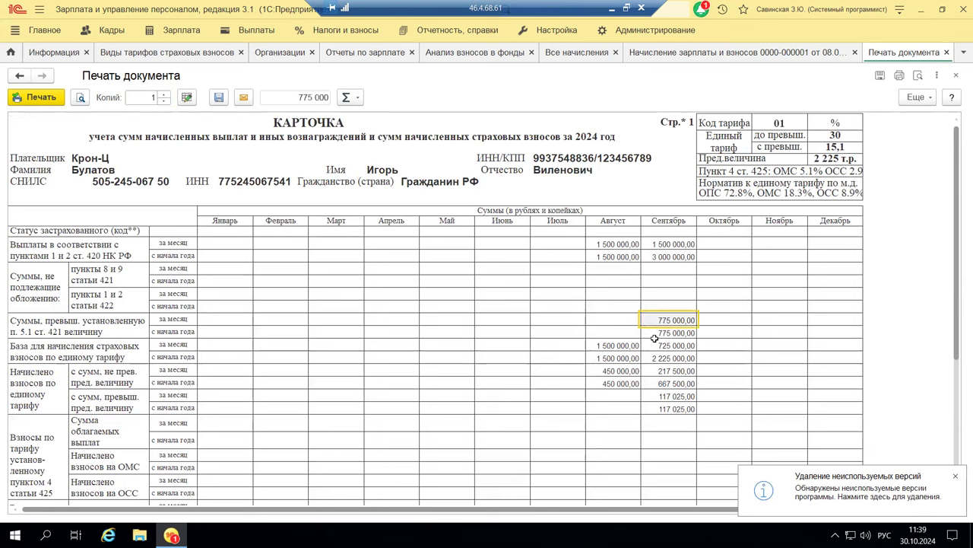
{"action": "left_click", "coordinate": [652, 334]}
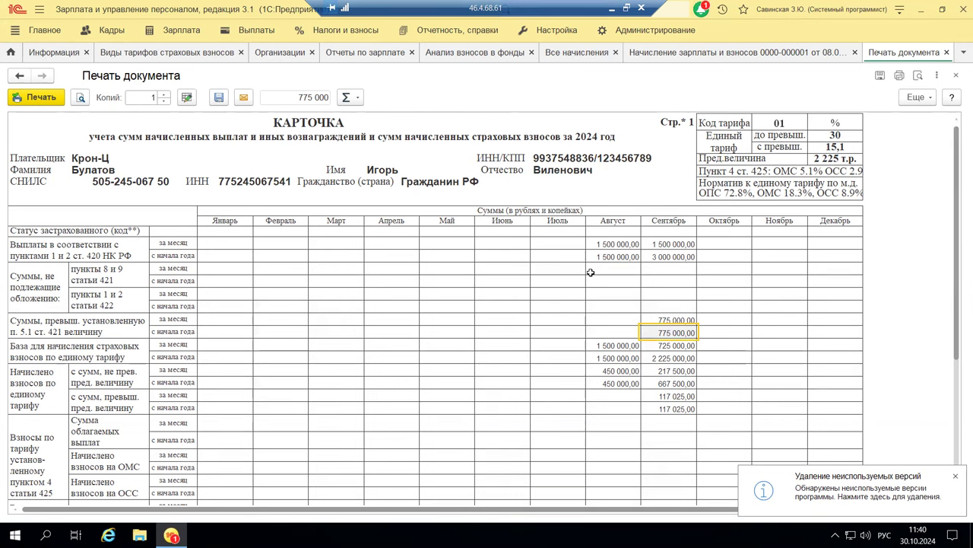
{"action": "left_click", "coordinate": [956, 76]}
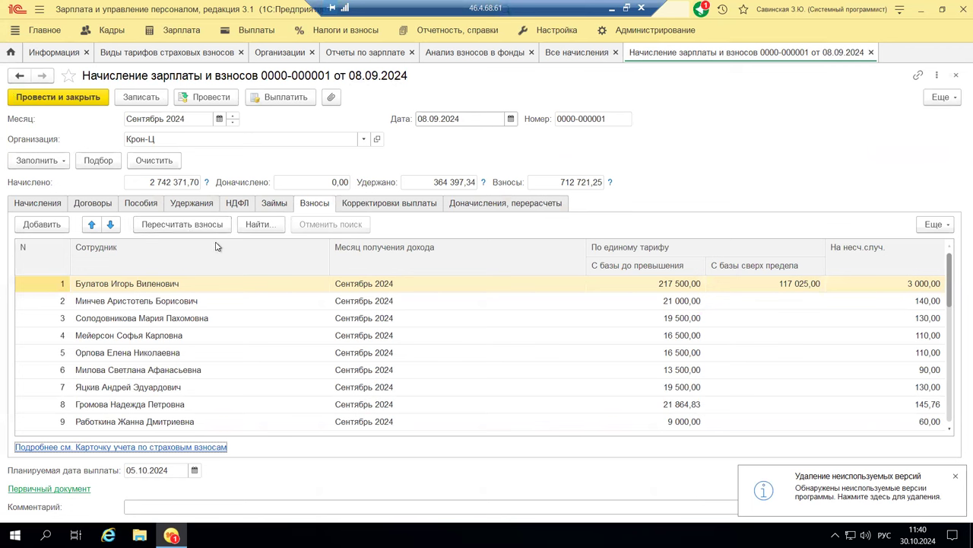
{"action": "left_click", "coordinate": [190, 286]}
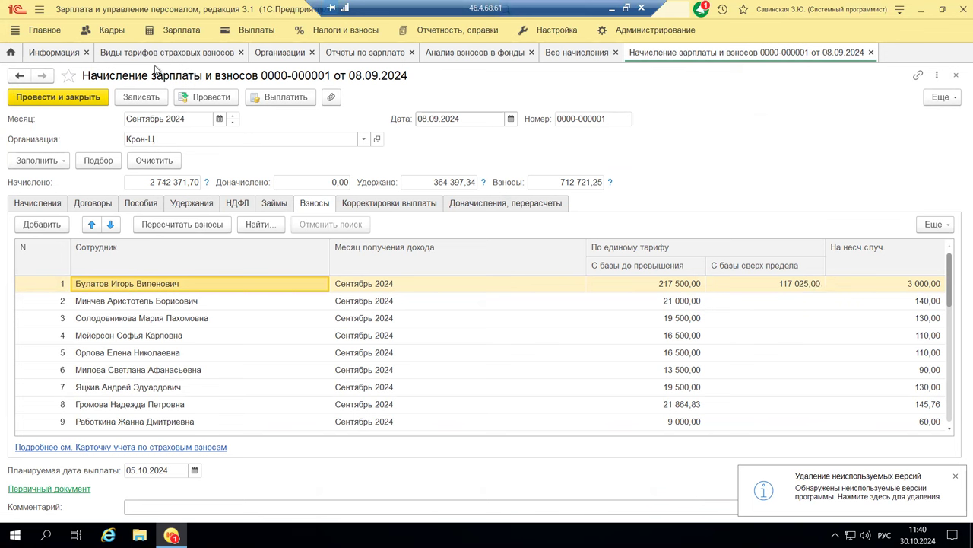
Step: Generate the Проверка расчета взносов report for Крон-Ц for the period 01.01.2024 to 31.10.2024
{"action": "left_click", "coordinate": [359, 36]}
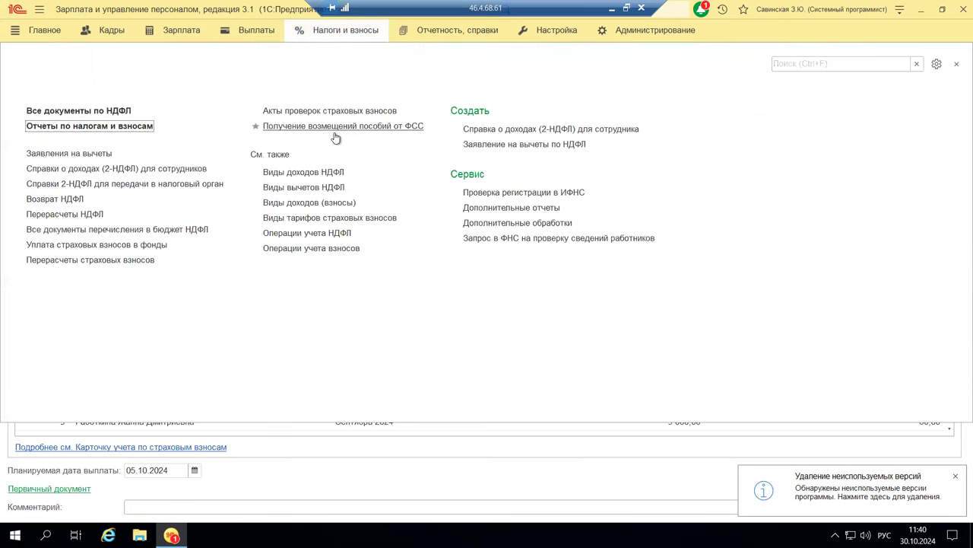
{"action": "left_click", "coordinate": [46, 126]}
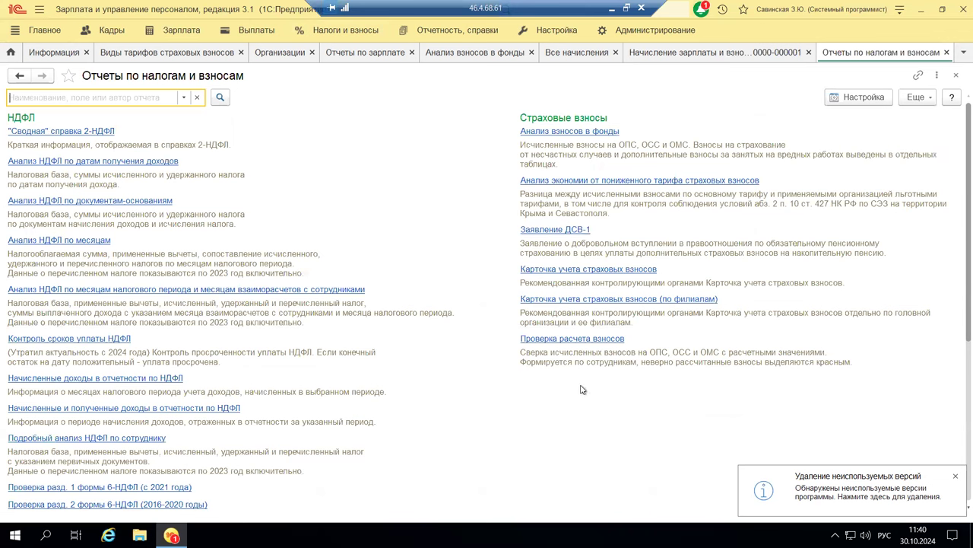
{"action": "left_click", "coordinate": [562, 134]}
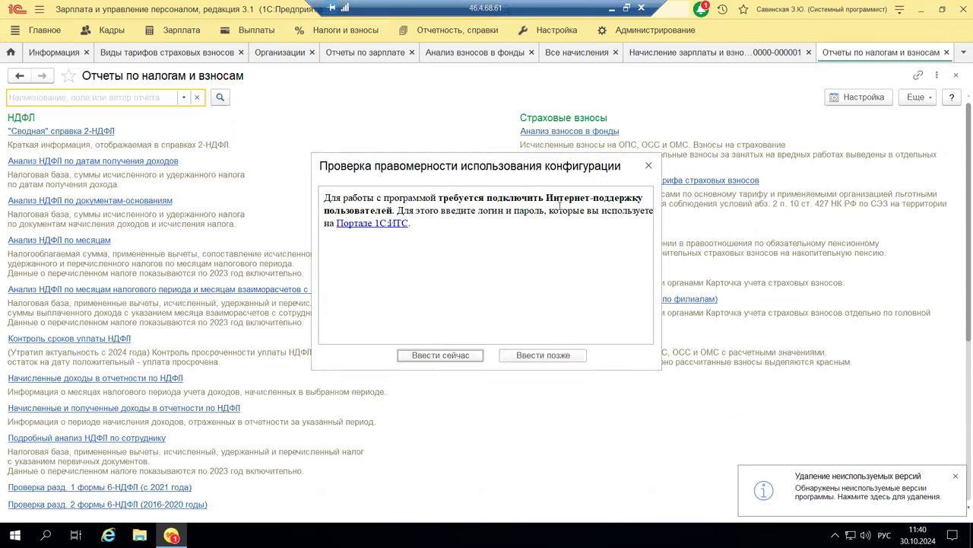
{"action": "left_click", "coordinate": [559, 357]}
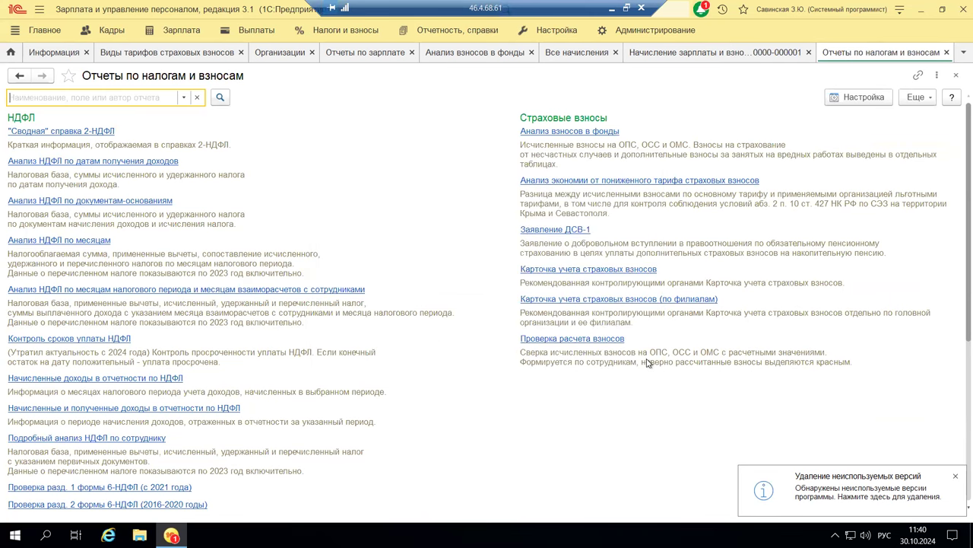
{"action": "left_click", "coordinate": [586, 341]}
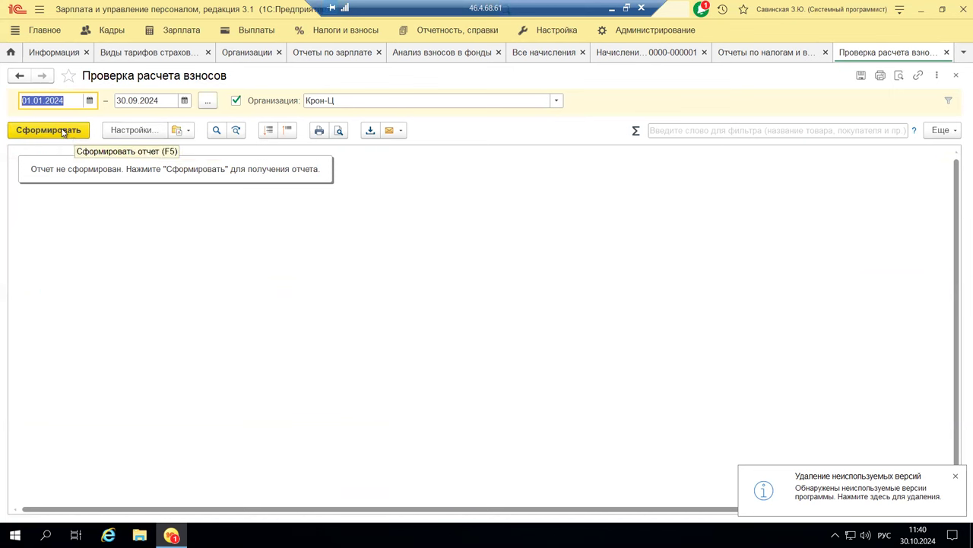
{"action": "left_click", "coordinate": [184, 101]}
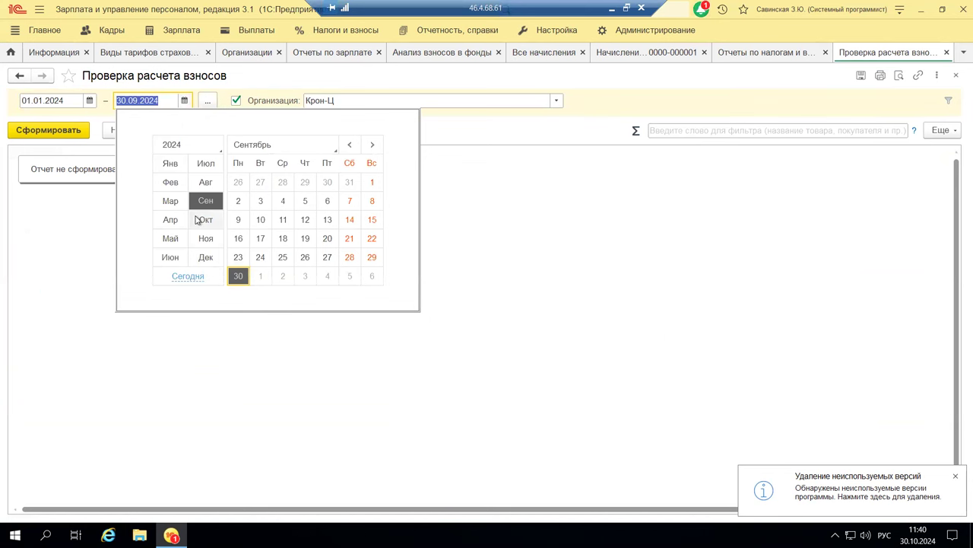
{"action": "left_click", "coordinate": [202, 220]}
{"action": "left_click", "coordinate": [314, 258]}
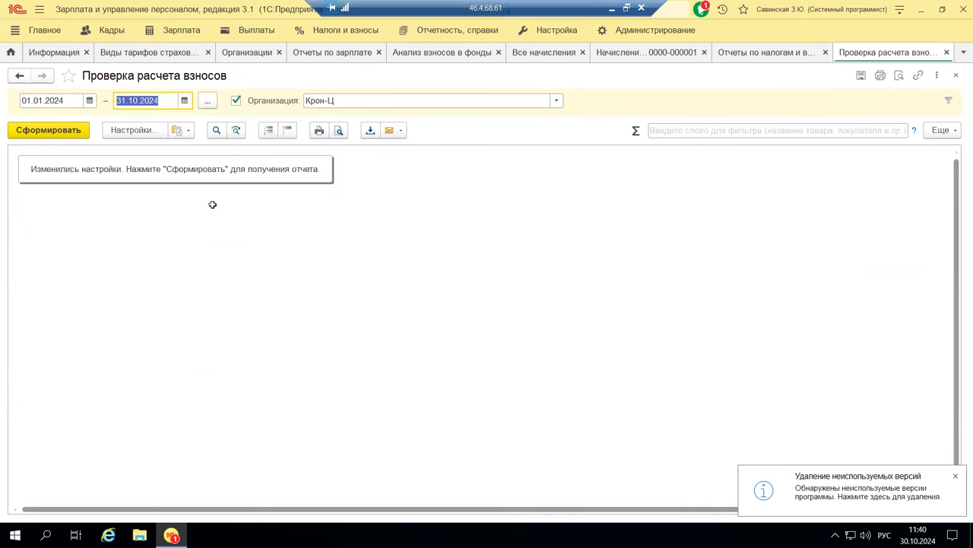
{"action": "left_click", "coordinate": [48, 131]}
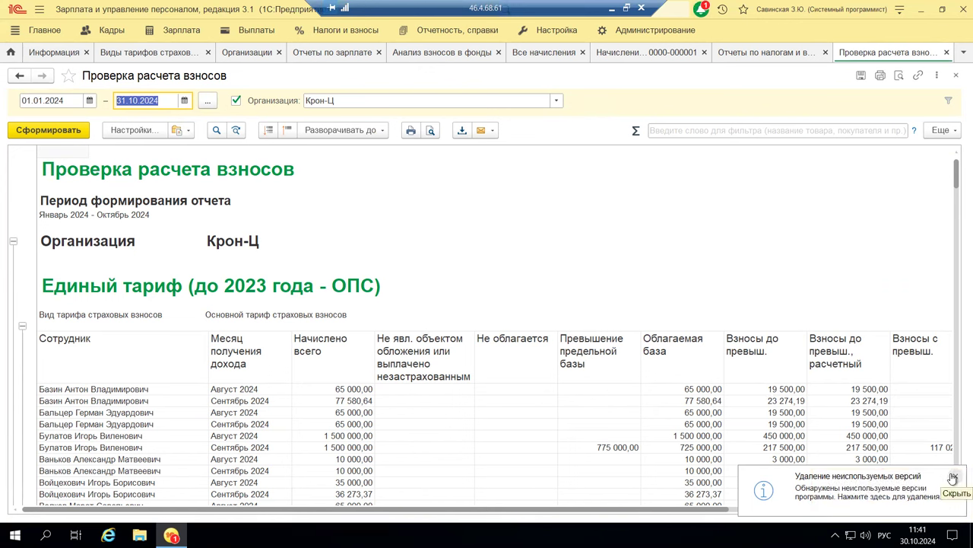
Step: Review the unified-tariff contributions by employee down to the accident insurance section of the verification report, and close it
{"action": "scroll", "coordinate": [222, 362], "scroll_direction": "down", "scroll_amount": 3}
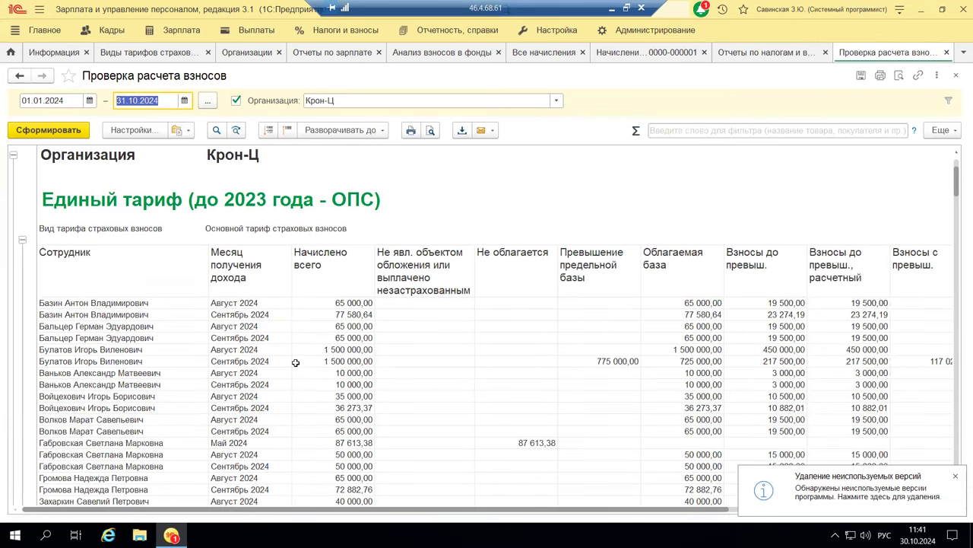
{"action": "scroll", "coordinate": [363, 366], "scroll_direction": "down", "scroll_amount": 10}
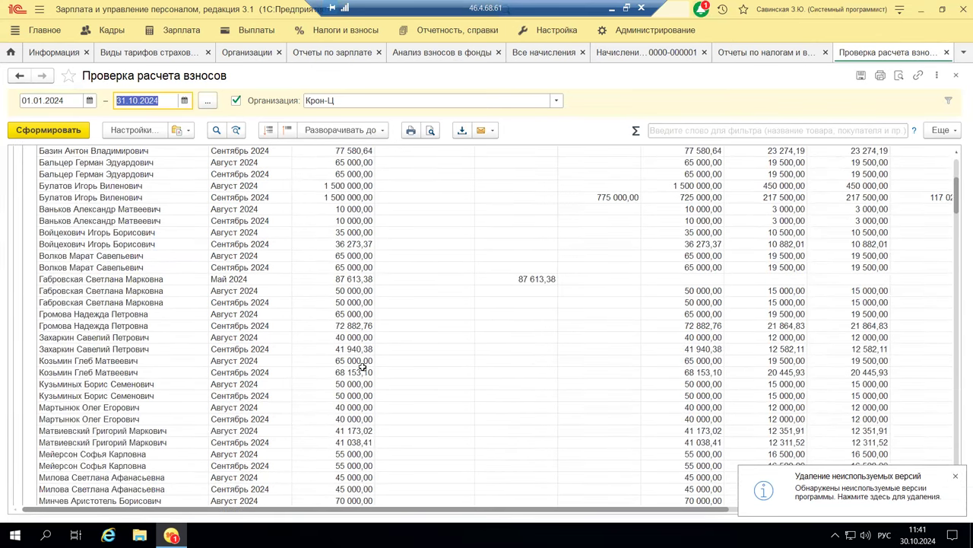
{"action": "scroll", "coordinate": [363, 367], "scroll_direction": "down", "scroll_amount": 10}
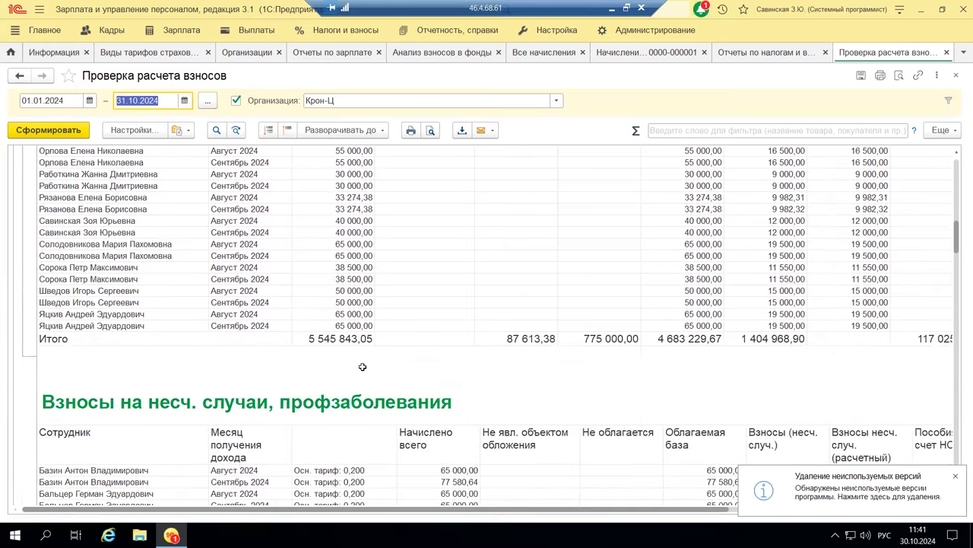
{"action": "left_click", "coordinate": [956, 75]}
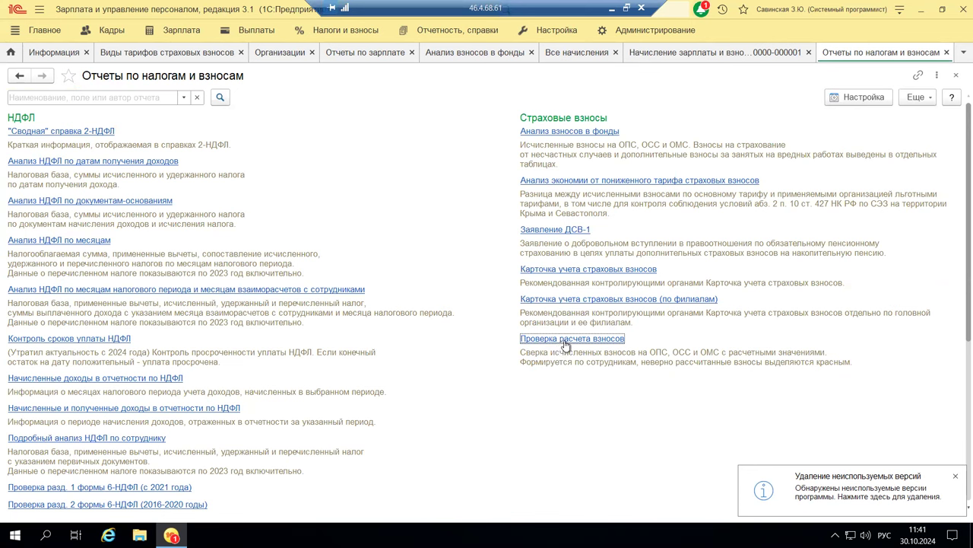
Step: Generate the Анализ взносов в фонды report for Крон-Ц for January–September 2024 and examine the unified-tariff contributions by accrual type
{"action": "left_click", "coordinate": [531, 132]}
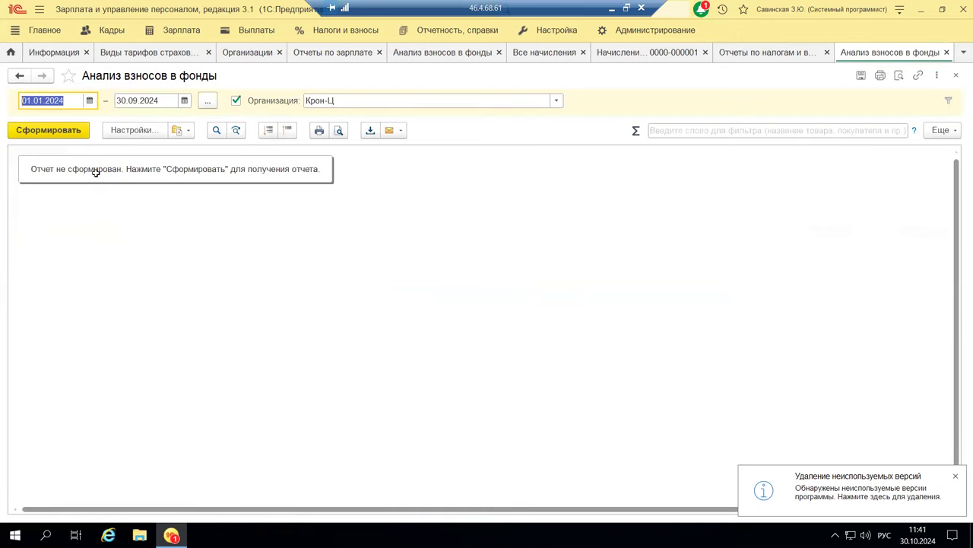
{"action": "left_click", "coordinate": [60, 130]}
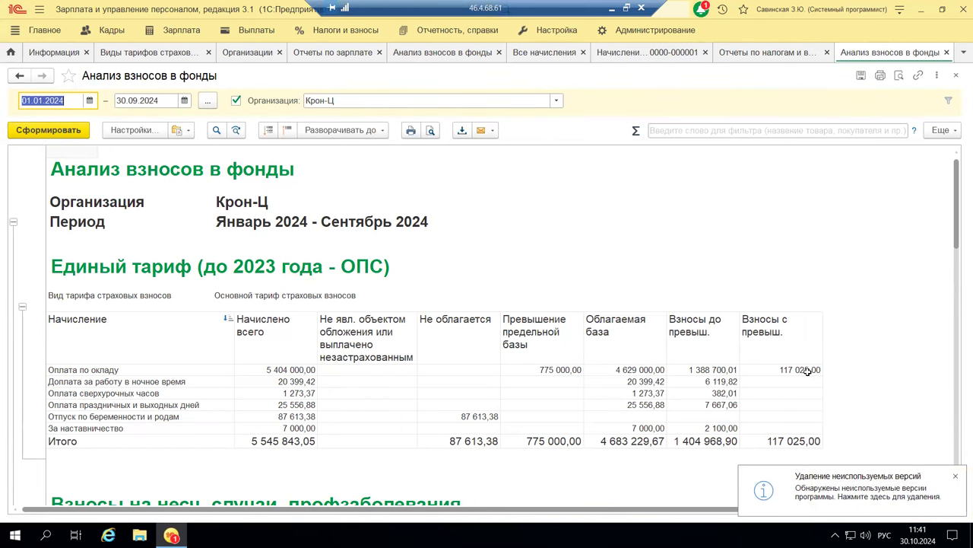
{"action": "scroll", "coordinate": [807, 370], "scroll_direction": "down", "scroll_amount": 1}
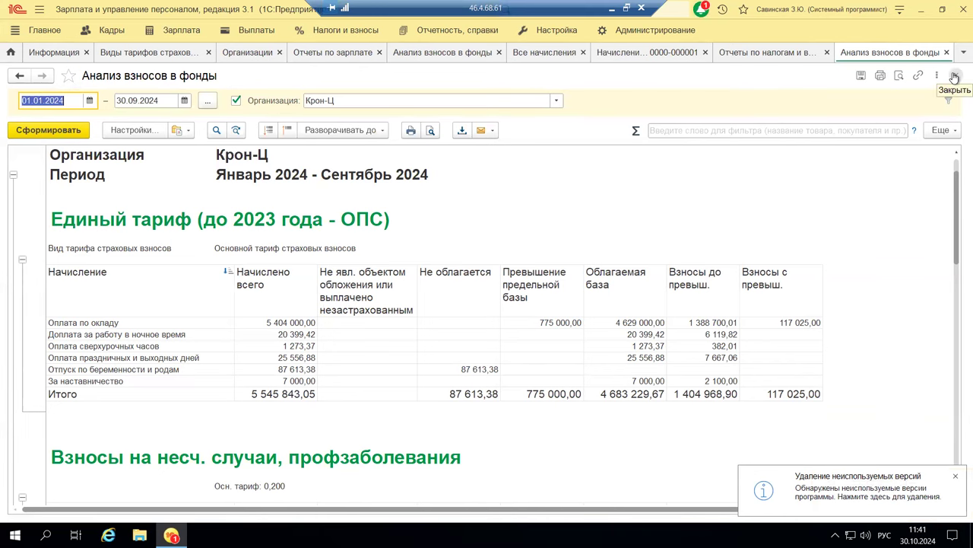
Step: Close the Анализ взносов в фонды report and check the platform and configuration versions in the program information
{"action": "left_click", "coordinate": [955, 77]}
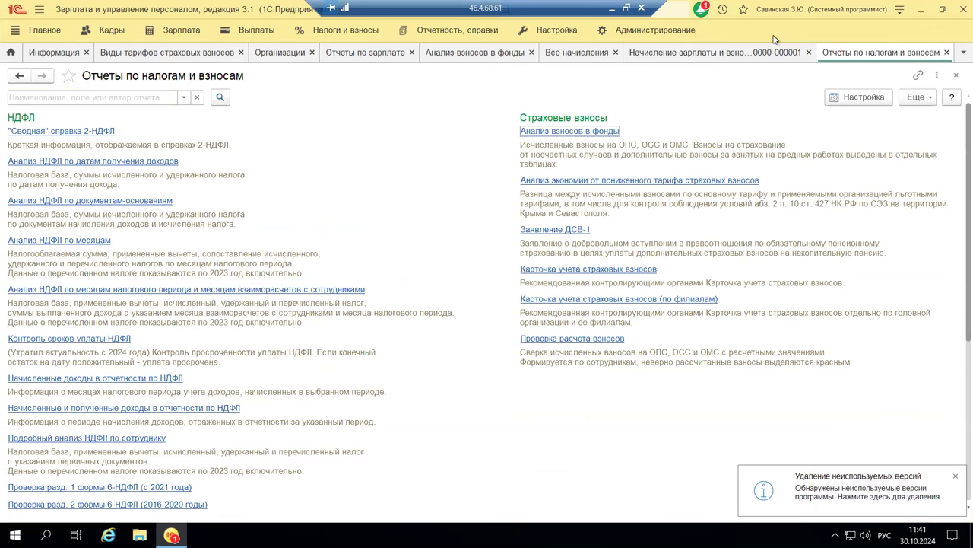
{"action": "left_click", "coordinate": [899, 10]}
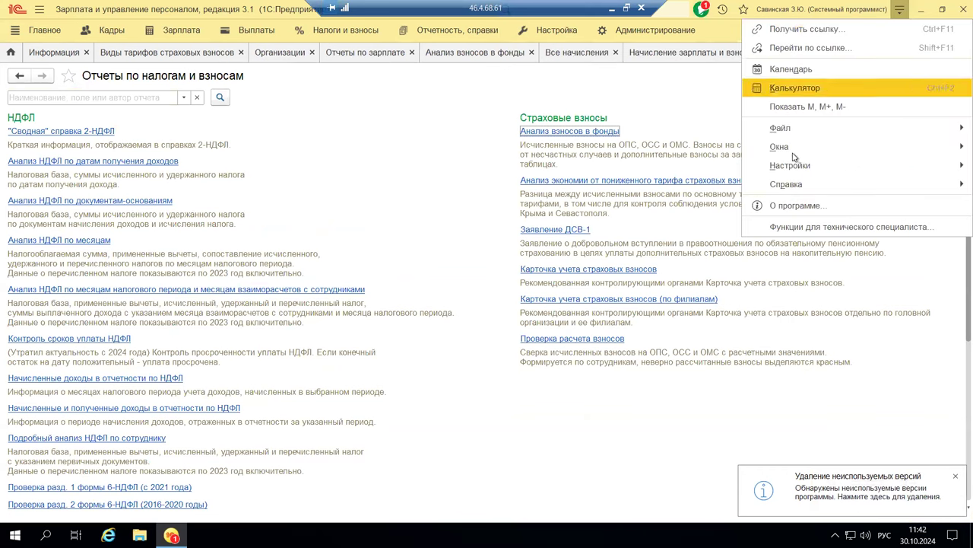
{"action": "left_click", "coordinate": [791, 206]}
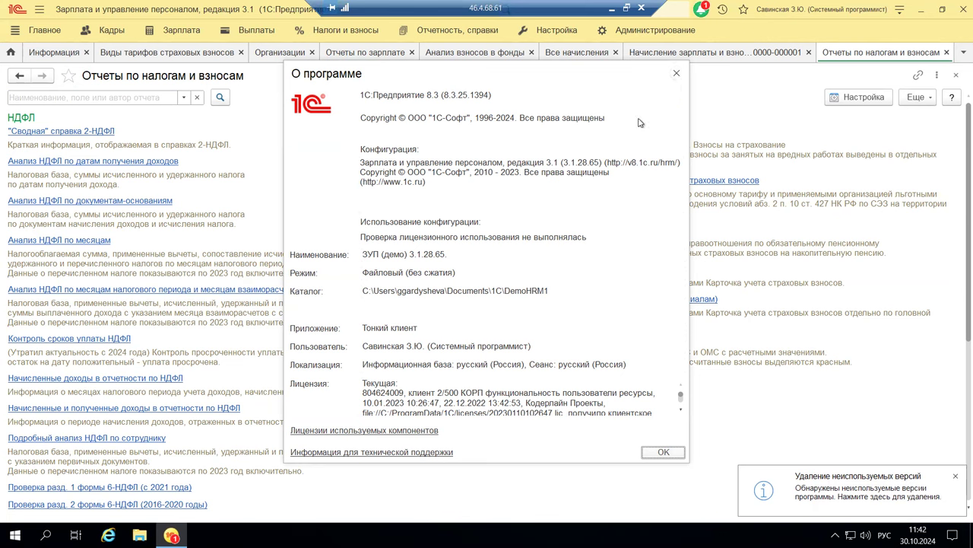
{"action": "left_click", "coordinate": [677, 74]}
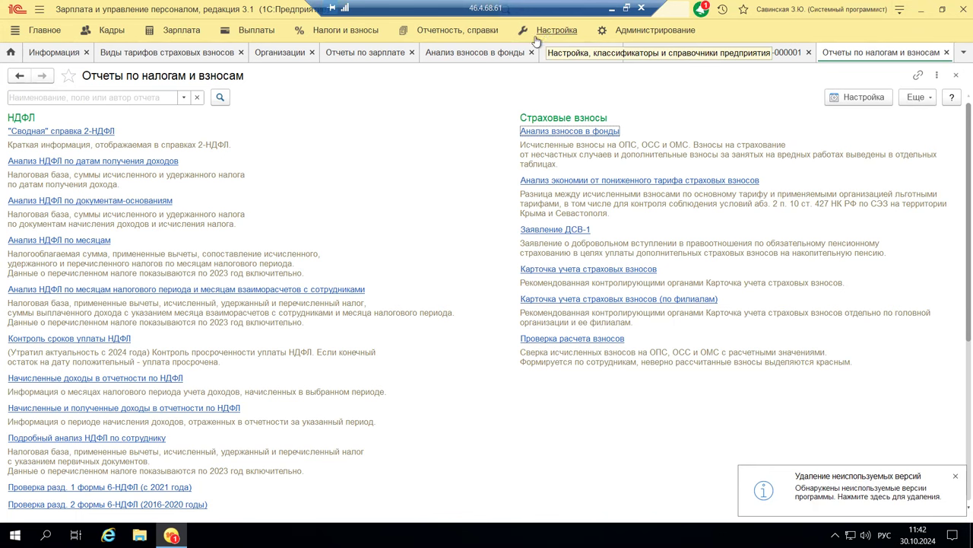
Step: Open the 1С-Отчетность list of regulated reports, dismiss the notices covering it, view the list, and close it
{"action": "left_click", "coordinate": [365, 35]}
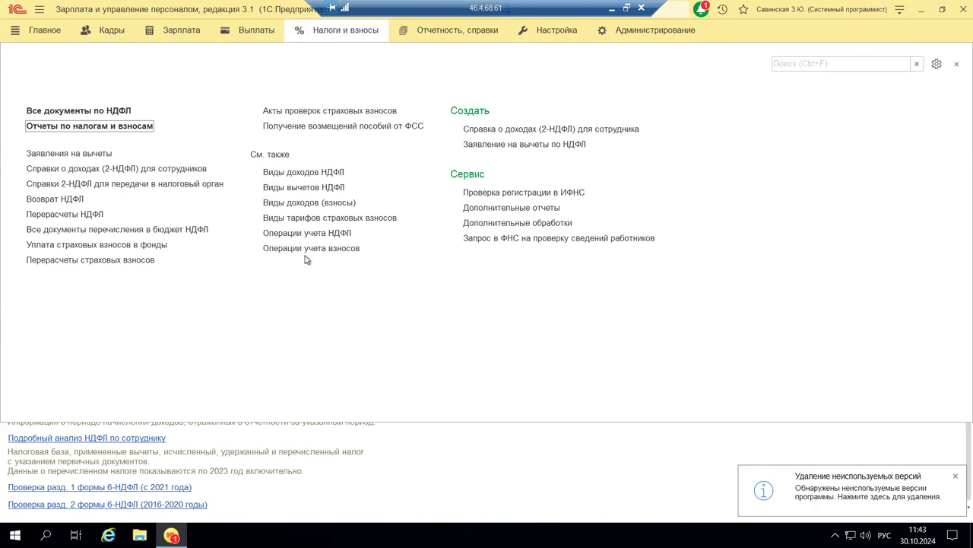
{"action": "left_click", "coordinate": [439, 32]}
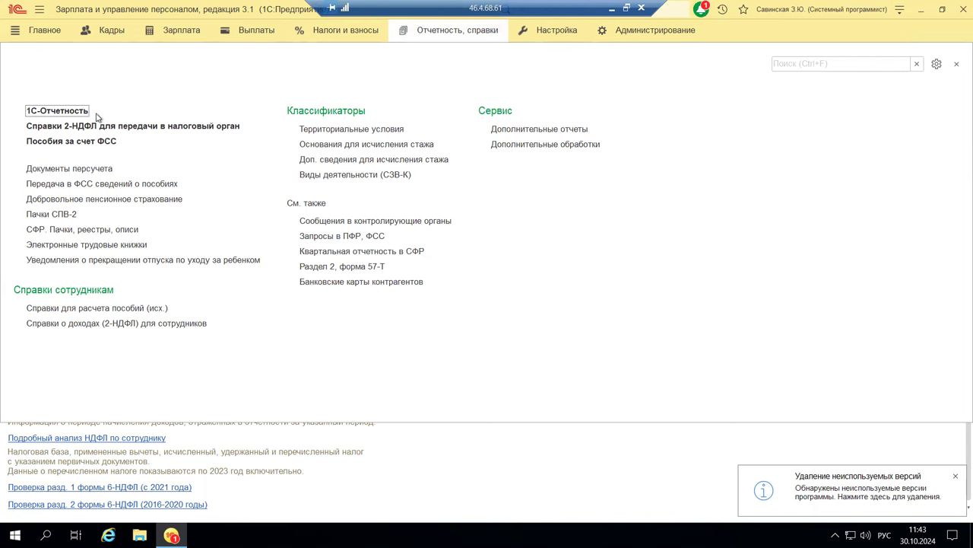
{"action": "left_click", "coordinate": [47, 112]}
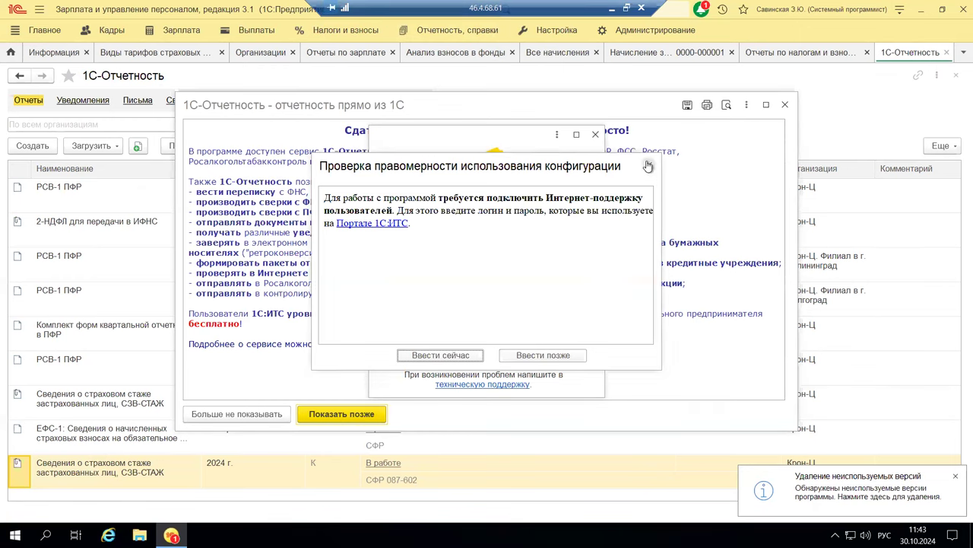
{"action": "left_click", "coordinate": [648, 167]}
{"action": "left_click", "coordinate": [595, 136]}
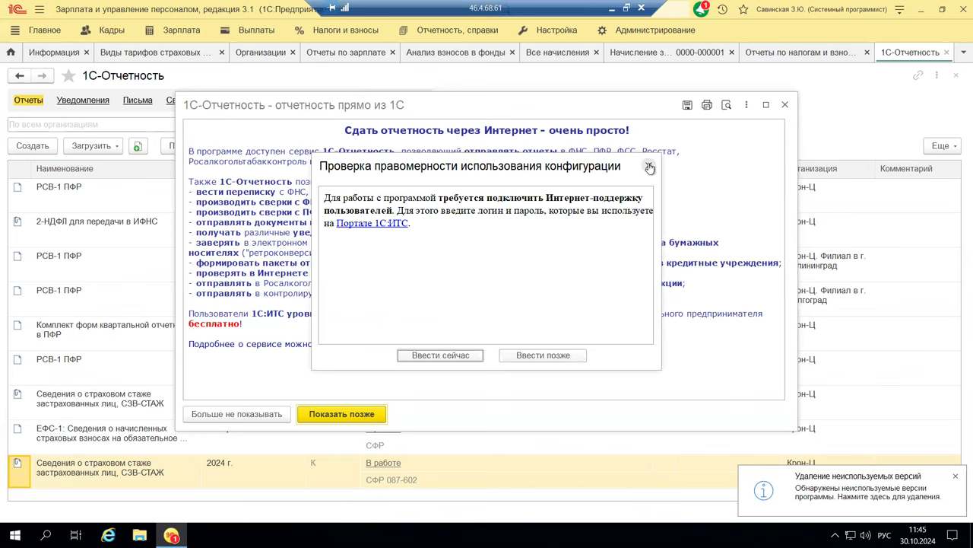
{"action": "left_click", "coordinate": [649, 166]}
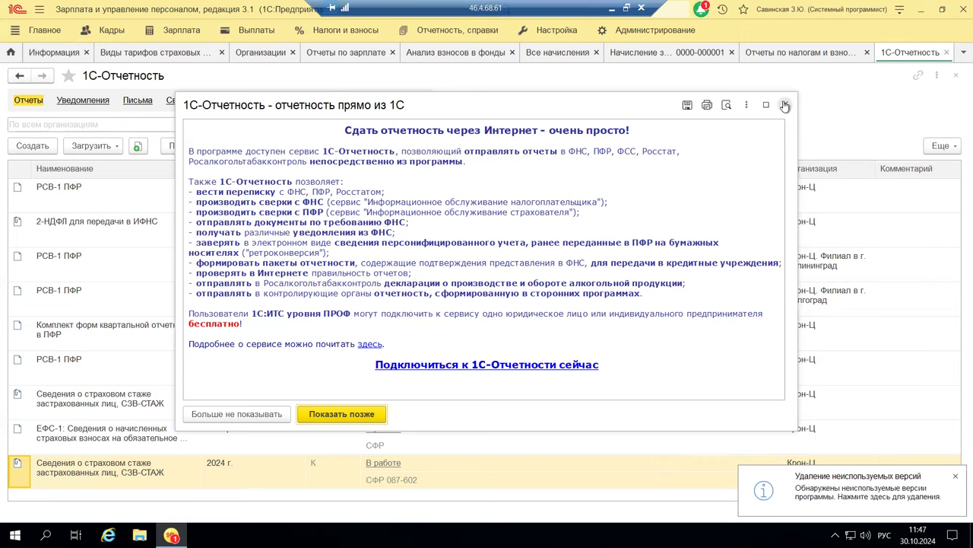
{"action": "left_click", "coordinate": [785, 105]}
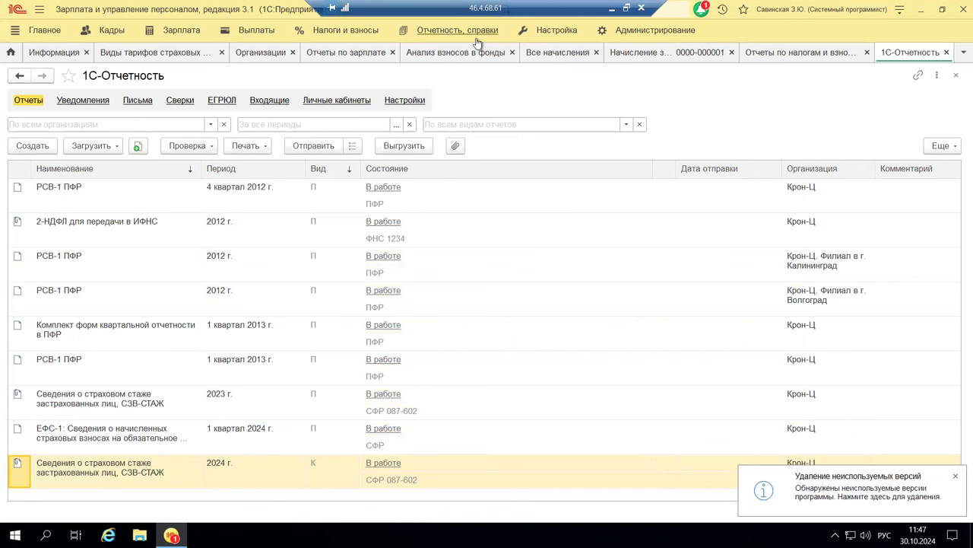
{"action": "left_click", "coordinate": [956, 76]}
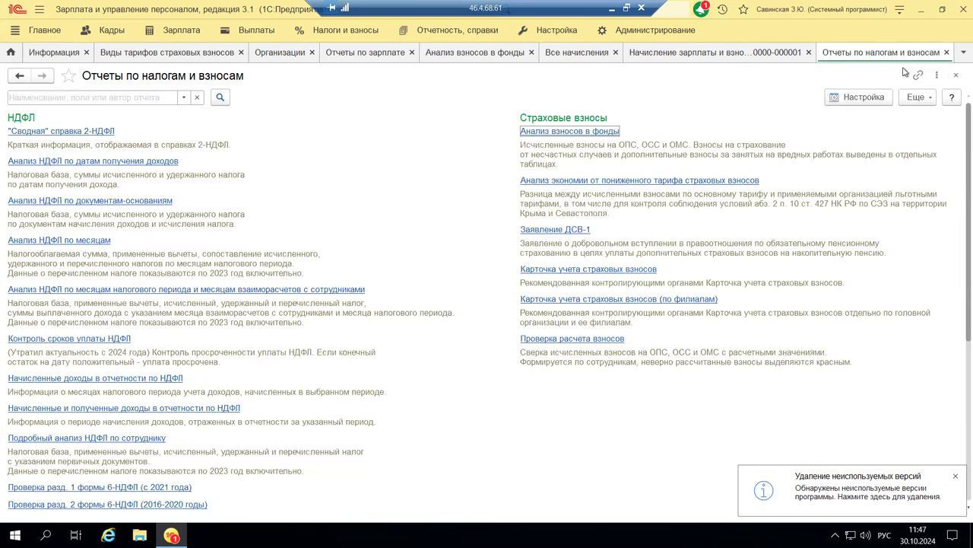
Step: Close the tax and salary report lists, the September 2024 accrual document, the Все начисления list, and the remaining Анализ взносов в фонды report
{"action": "left_click", "coordinate": [947, 53]}
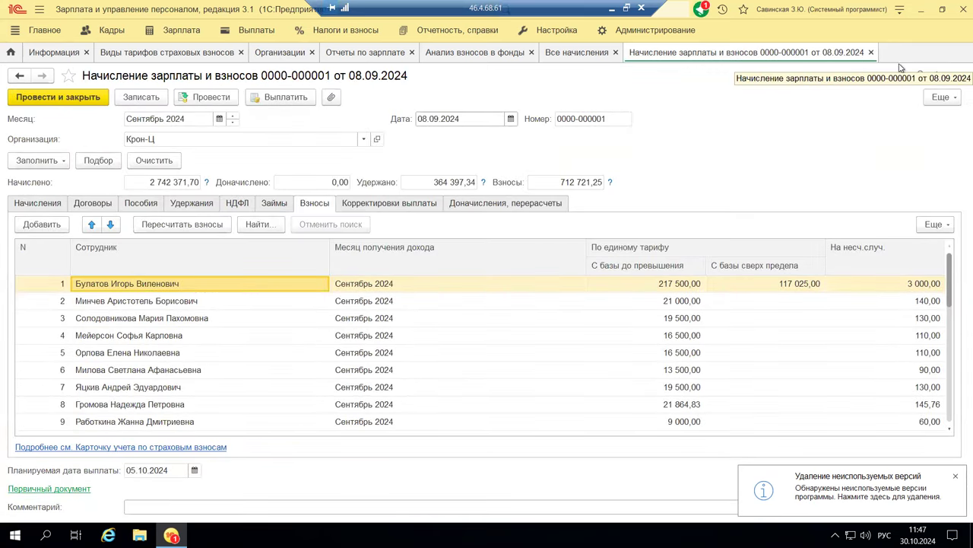
{"action": "left_click", "coordinate": [954, 76]}
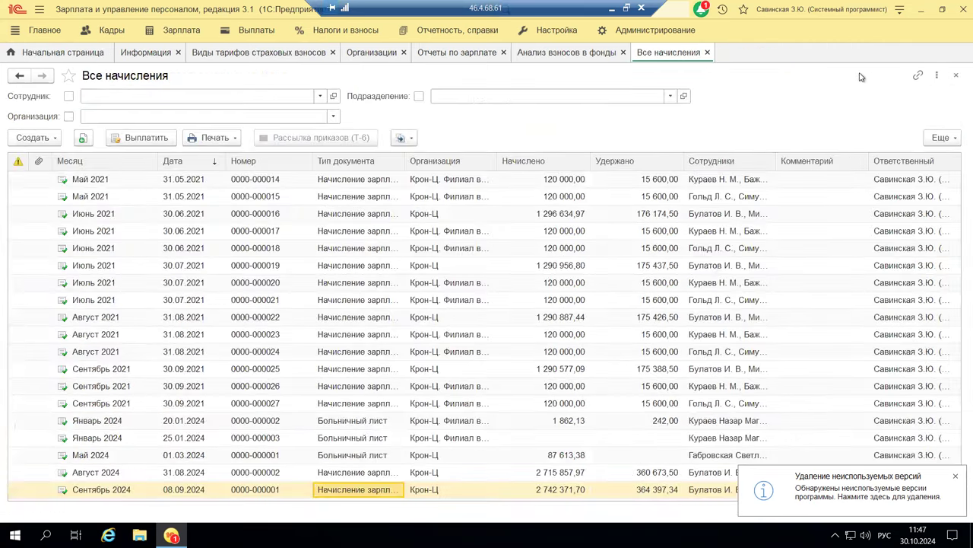
{"action": "left_click", "coordinate": [955, 76]}
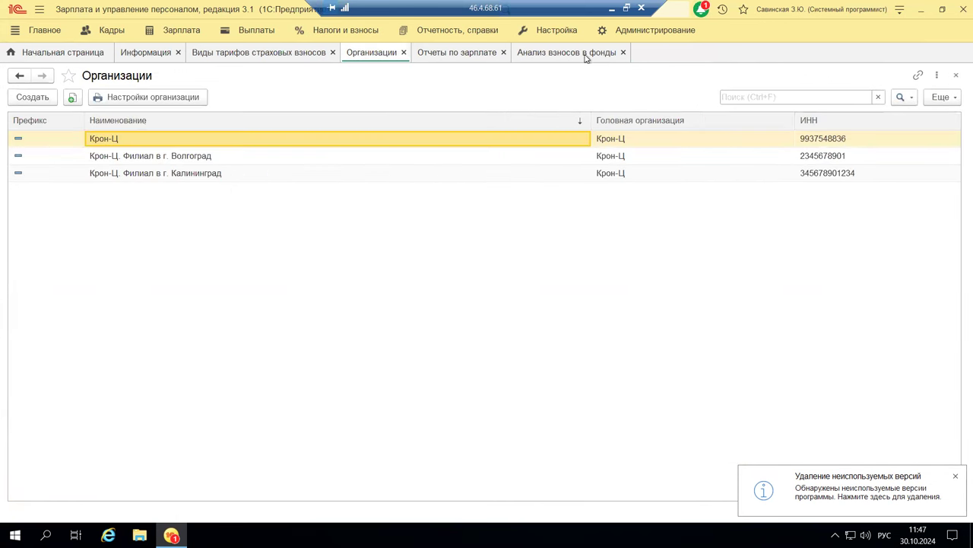
{"action": "left_click", "coordinate": [623, 53]}
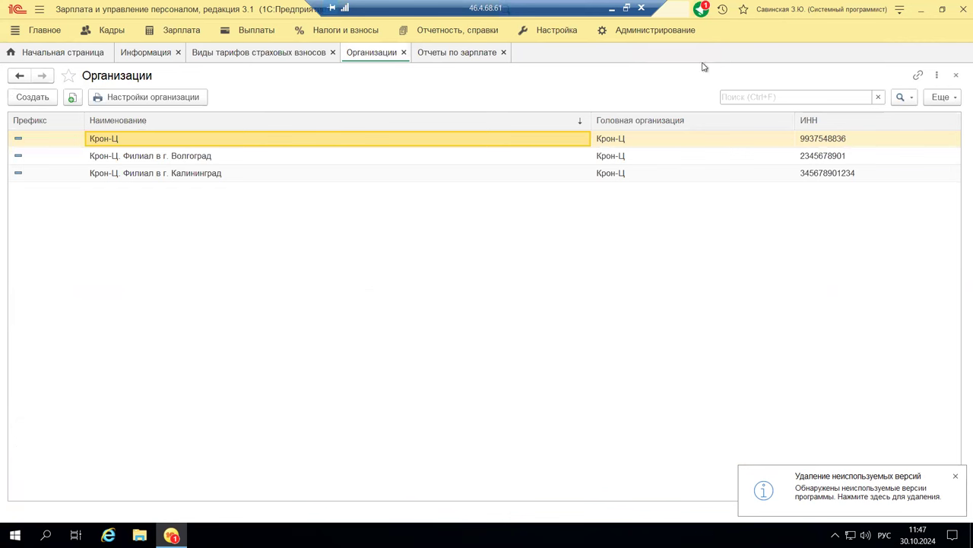
{"action": "left_click", "coordinate": [503, 52]}
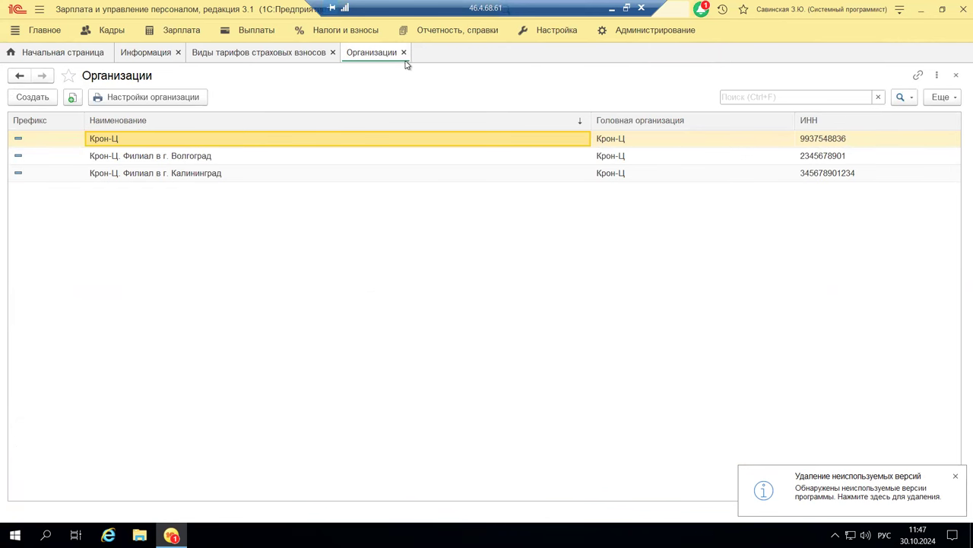
Step: Examine the tariff rates of the type Для субъектов малого или среднего предпринимательства, including the 01.01.2023 entry, and close its card
{"action": "left_click", "coordinate": [238, 53]}
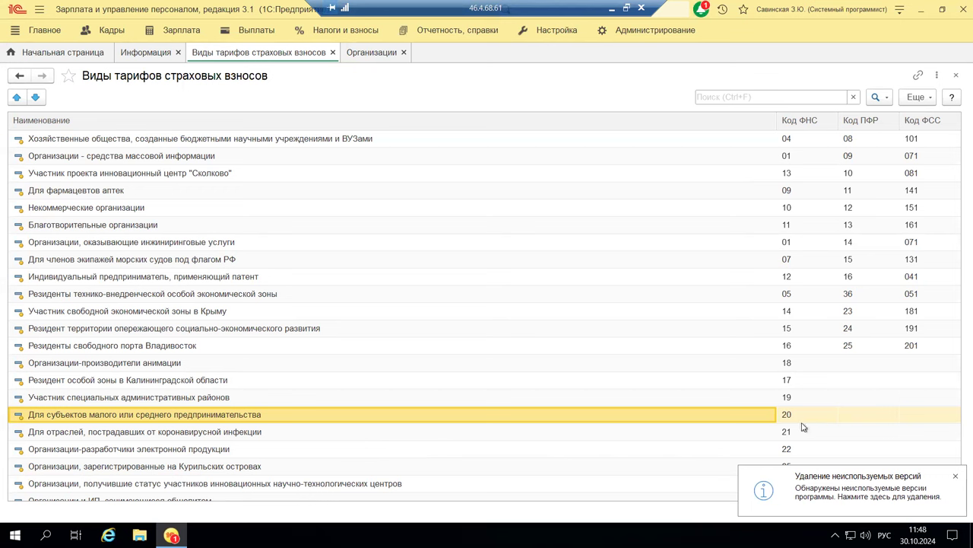
{"action": "double_click", "coordinate": [447, 419]}
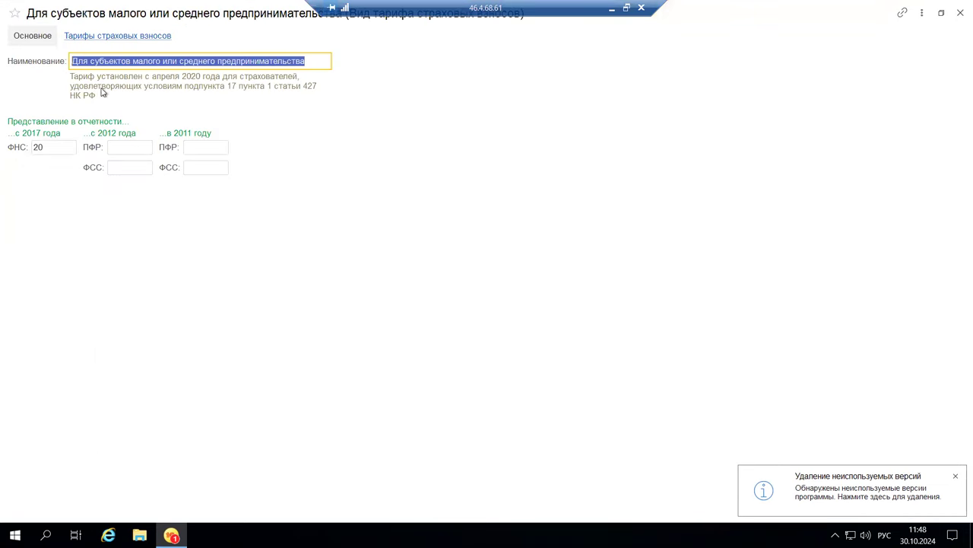
{"action": "left_click", "coordinate": [111, 38]}
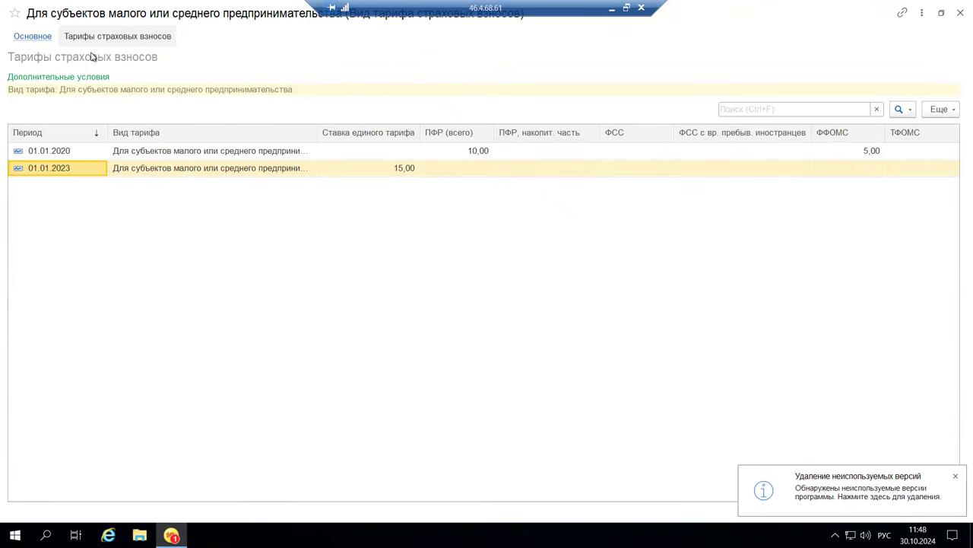
{"action": "double_click", "coordinate": [429, 171]}
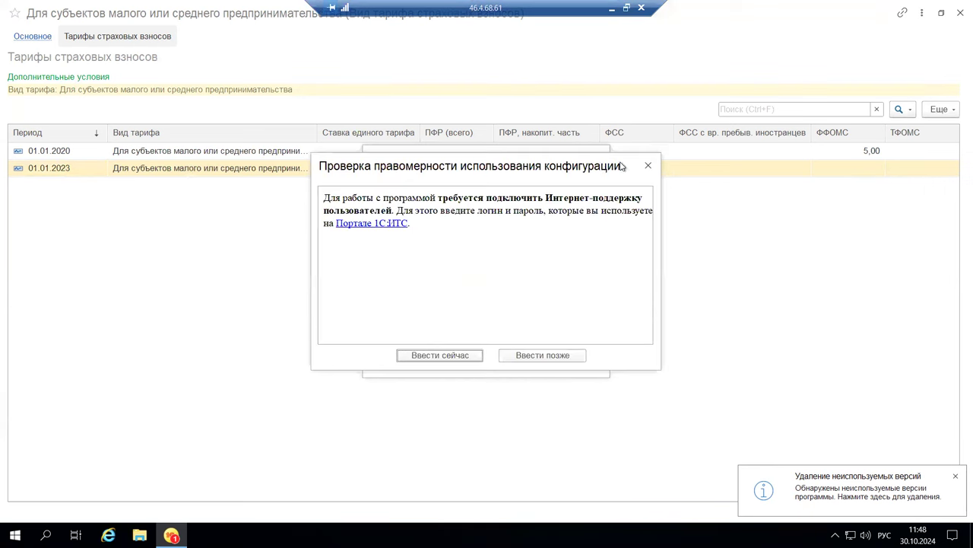
{"action": "left_click", "coordinate": [649, 166]}
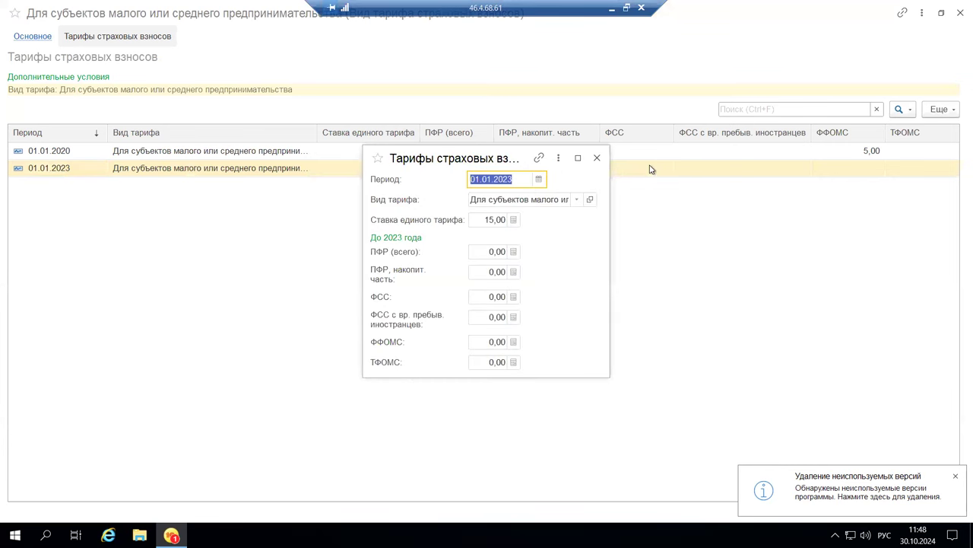
{"action": "left_click", "coordinate": [598, 159]}
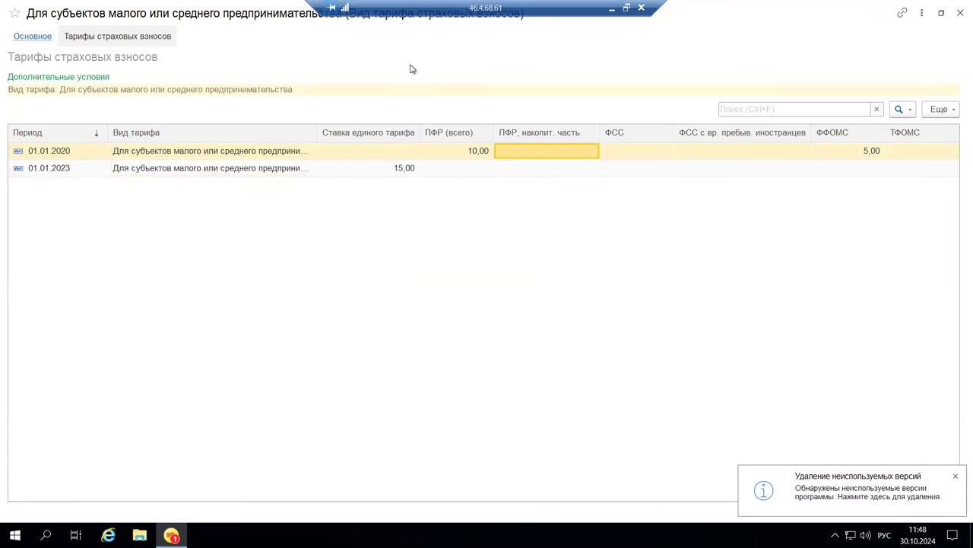
{"action": "left_click", "coordinate": [959, 16]}
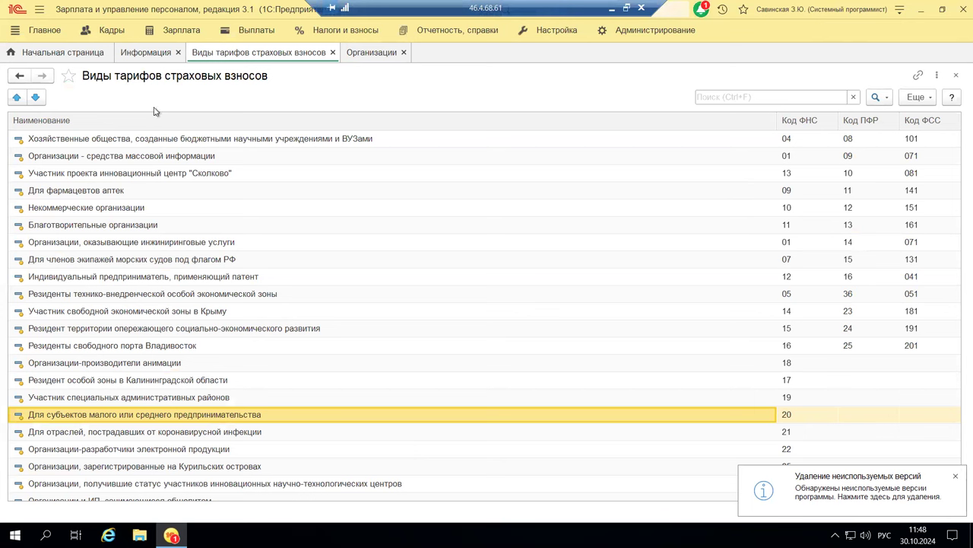
{"action": "left_click", "coordinate": [109, 33]}
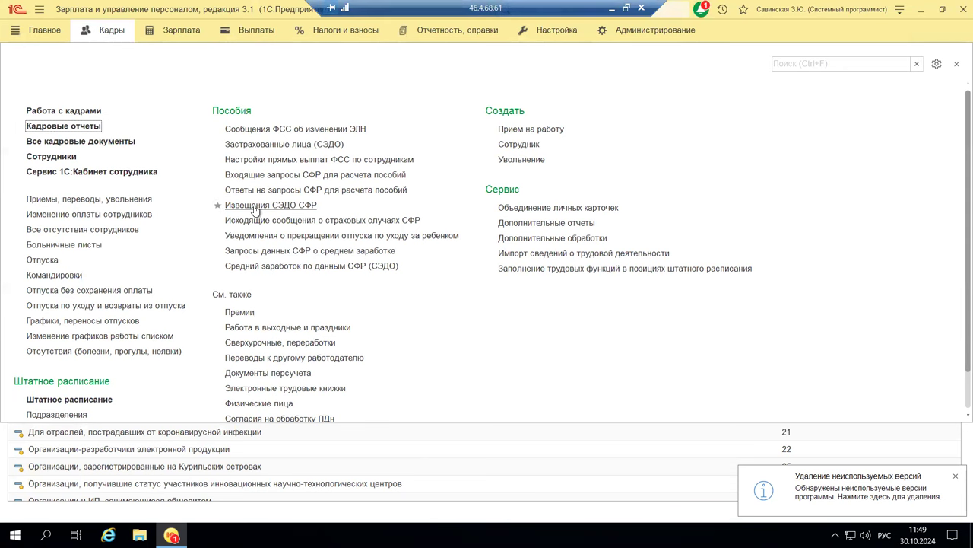
{"action": "scroll", "coordinate": [255, 211], "scroll_direction": "down", "scroll_amount": 2}
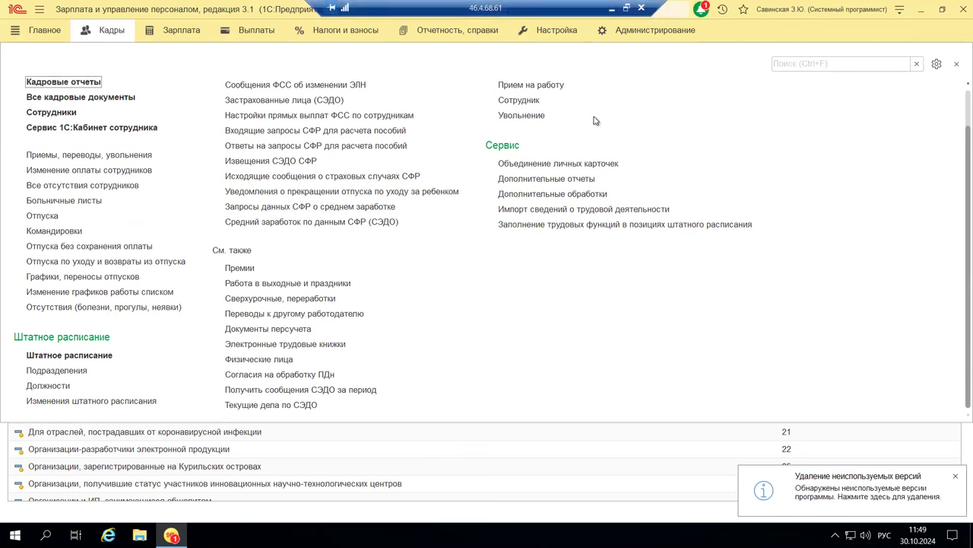
{"action": "left_click", "coordinate": [556, 31]}
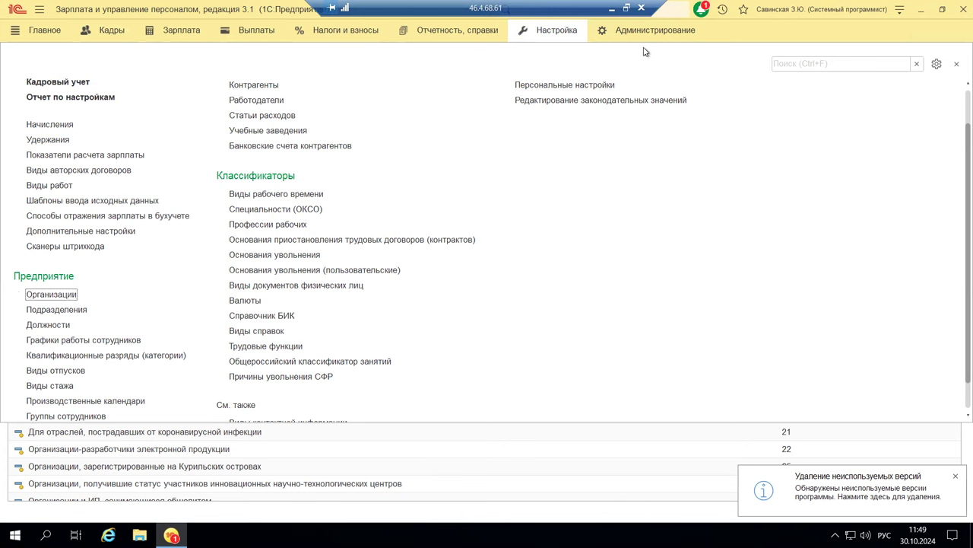
{"action": "left_click", "coordinate": [956, 15]}
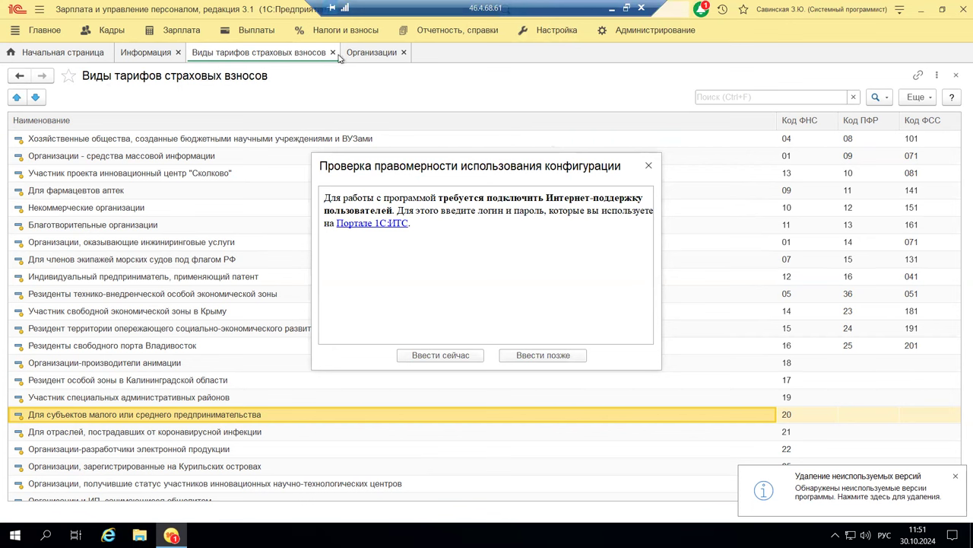
{"action": "left_click", "coordinate": [649, 165]}
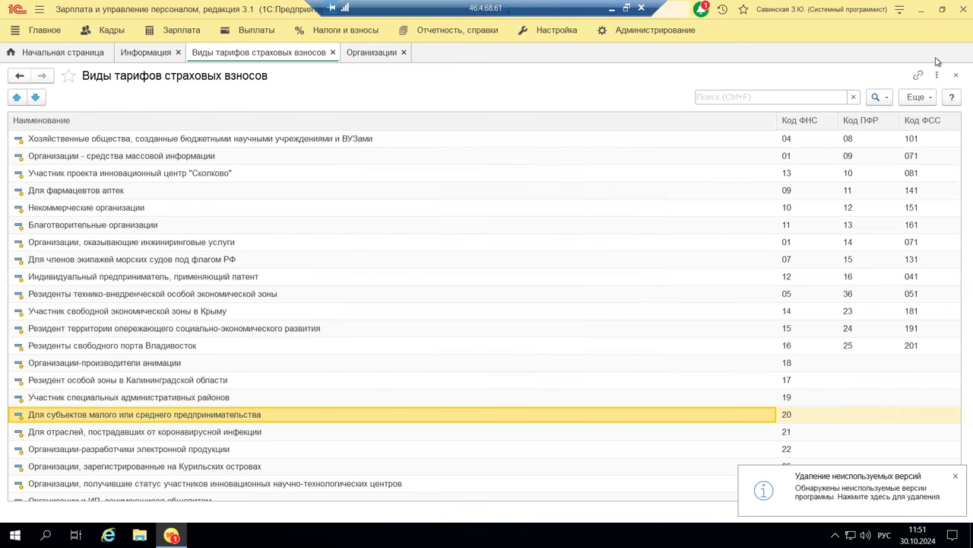
Step: Close the tariff types list and review Крон-Ц's accounting policy settings for salary calculation, НДФЛ and insurance contributions
{"action": "left_click", "coordinate": [332, 53]}
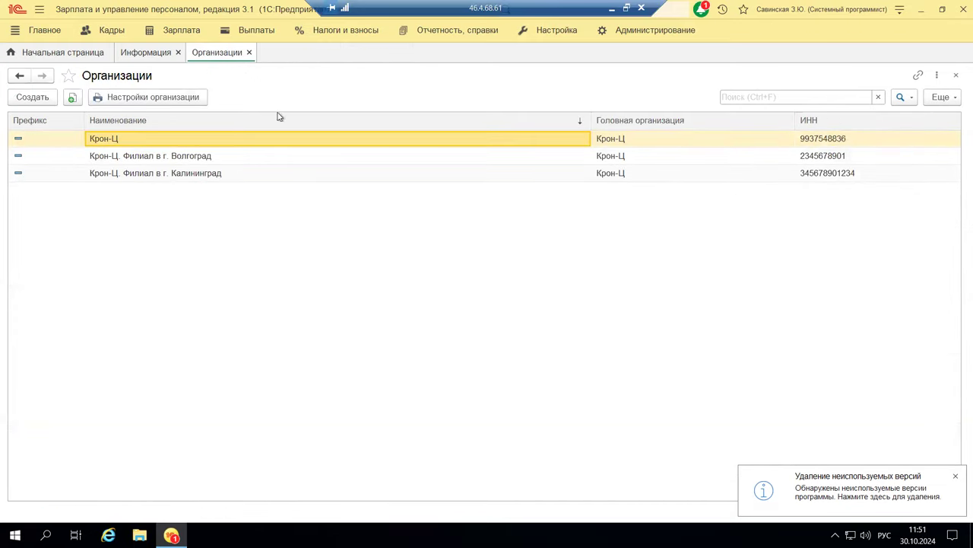
{"action": "double_click", "coordinate": [232, 139]}
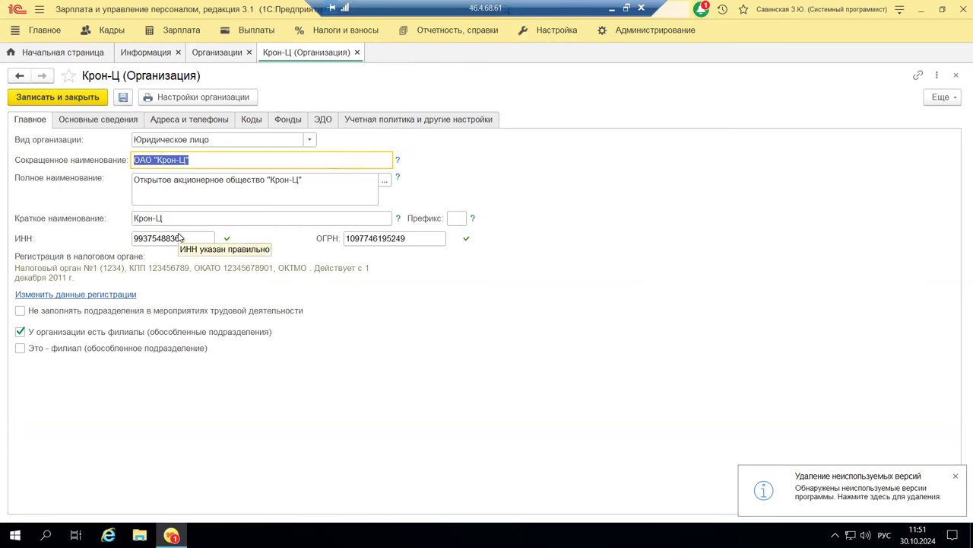
{"action": "left_click", "coordinate": [393, 121]}
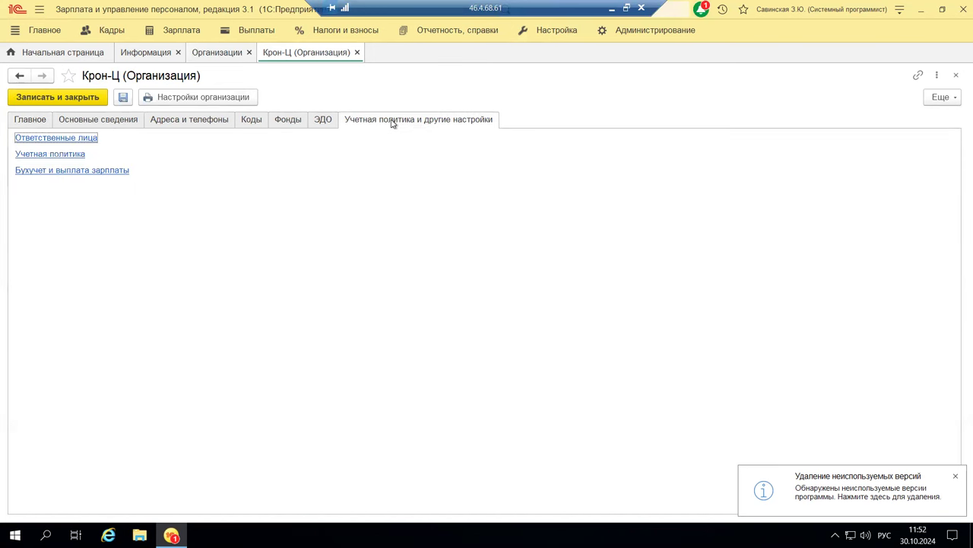
{"action": "left_click", "coordinate": [53, 155]}
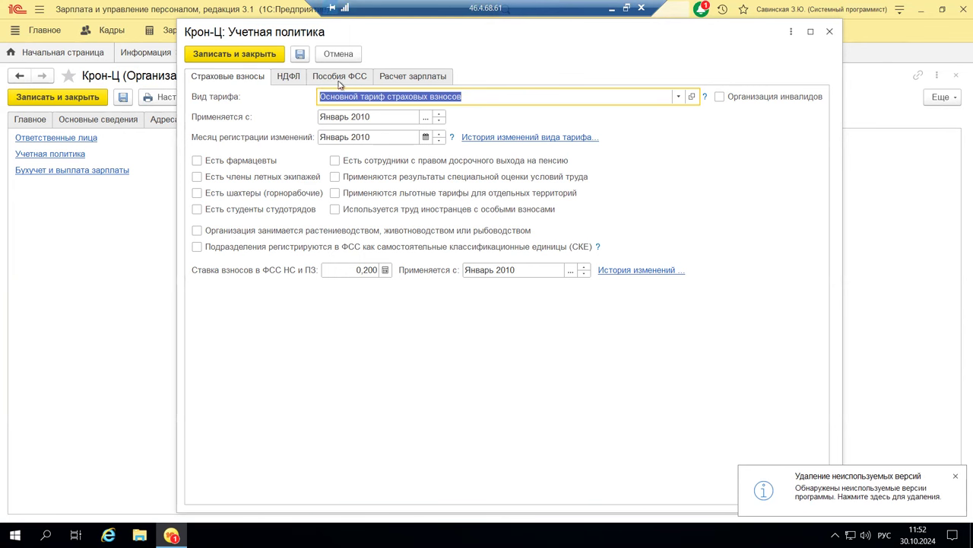
{"action": "left_click", "coordinate": [425, 78]}
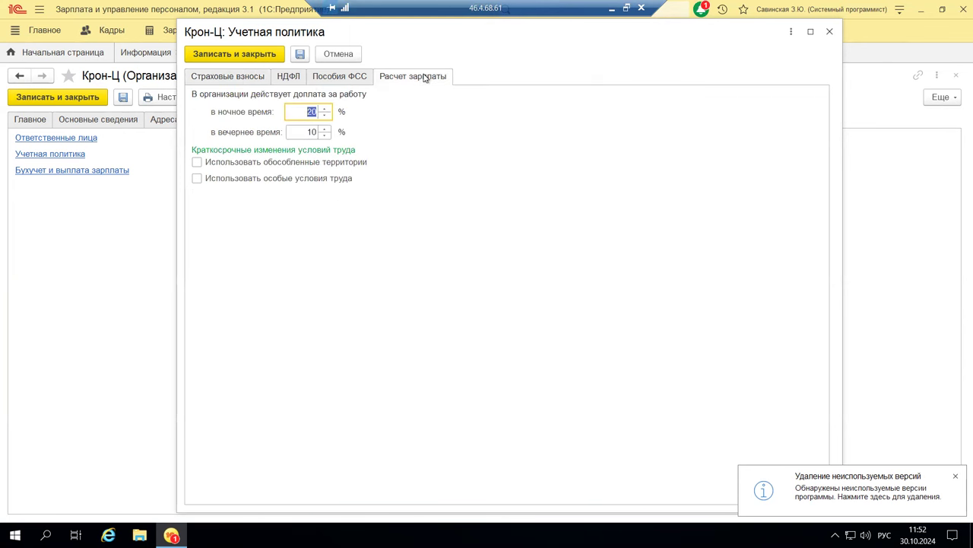
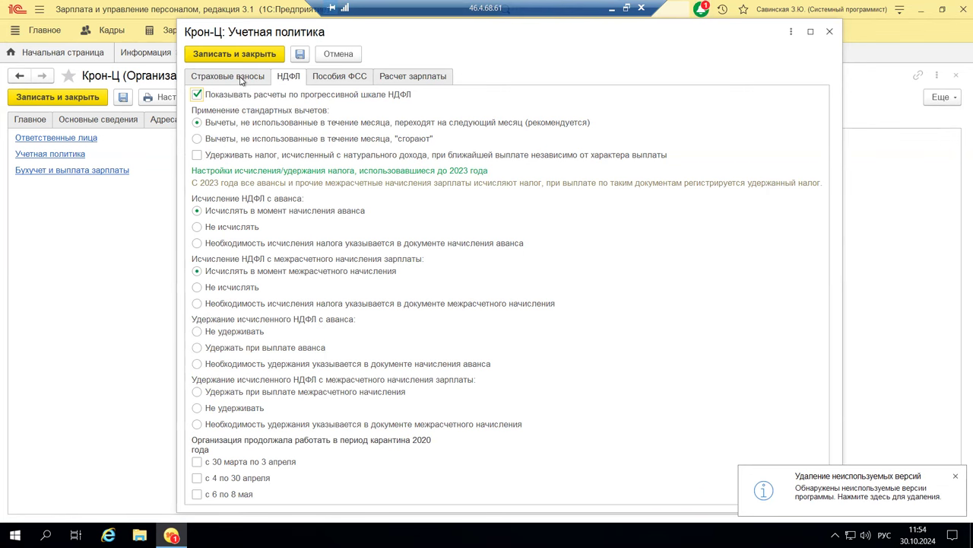
{"action": "left_click", "coordinate": [241, 78]}
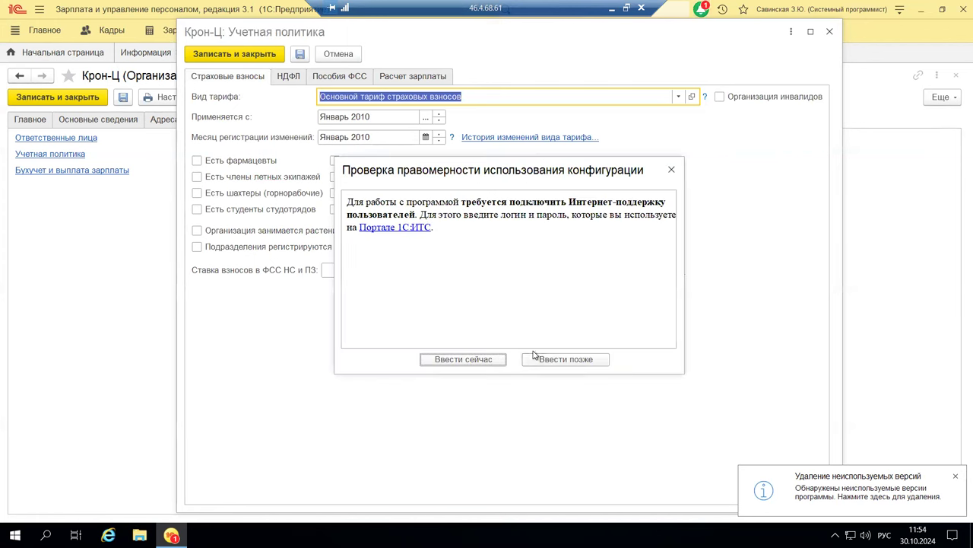
Step: Close the accounting policy and review Крон-Ц's organization card: main data, basic details, addresses, codes, funds and ЭДО settings
{"action": "left_click", "coordinate": [537, 359]}
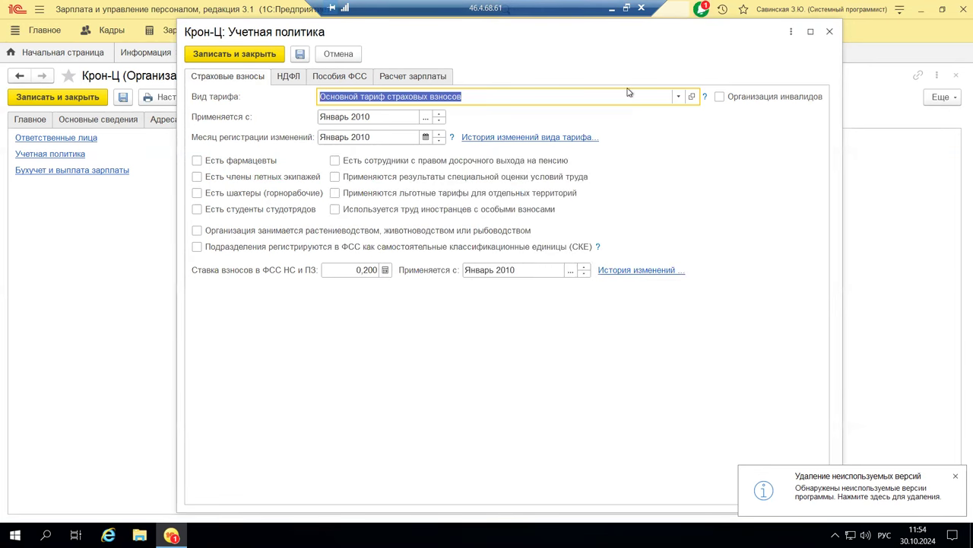
{"action": "left_click", "coordinate": [830, 32]}
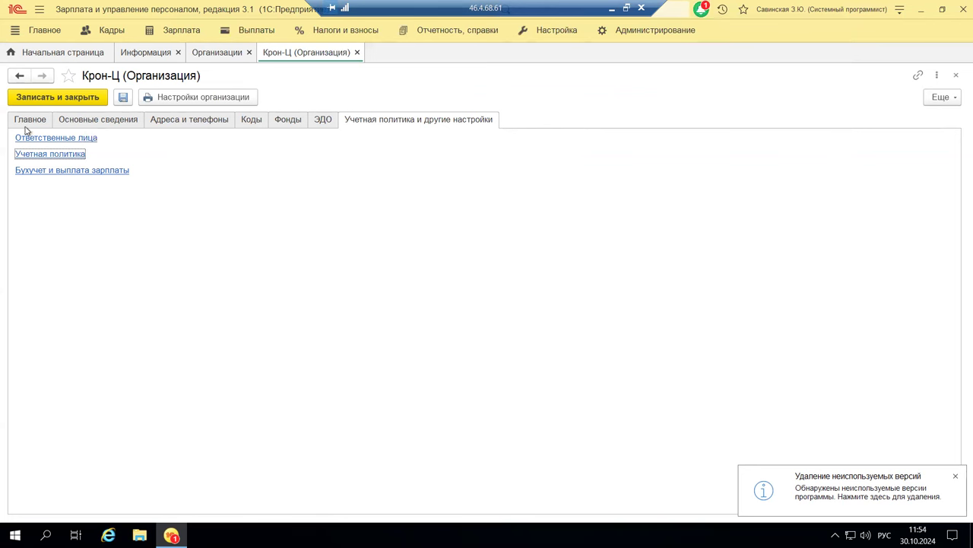
{"action": "left_click", "coordinate": [26, 122]}
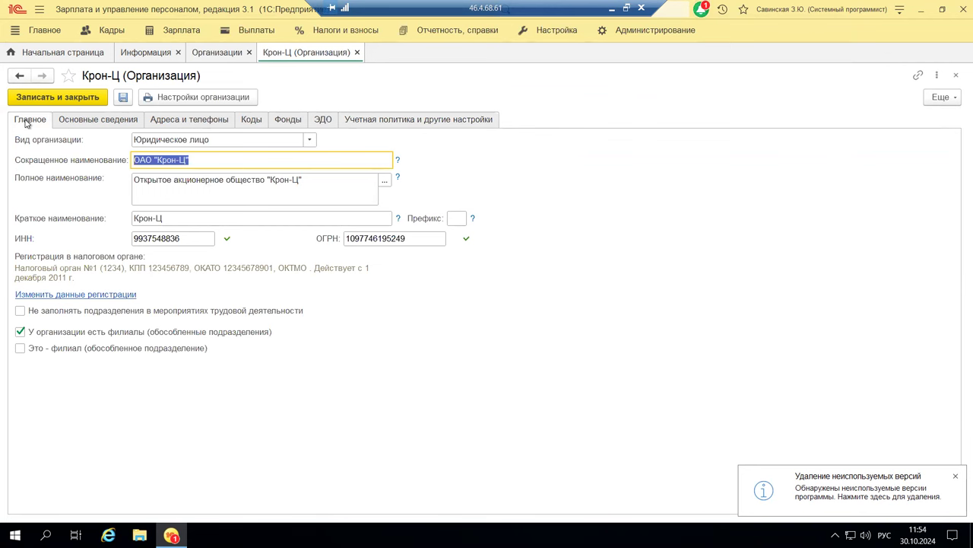
{"action": "left_click", "coordinate": [85, 123]}
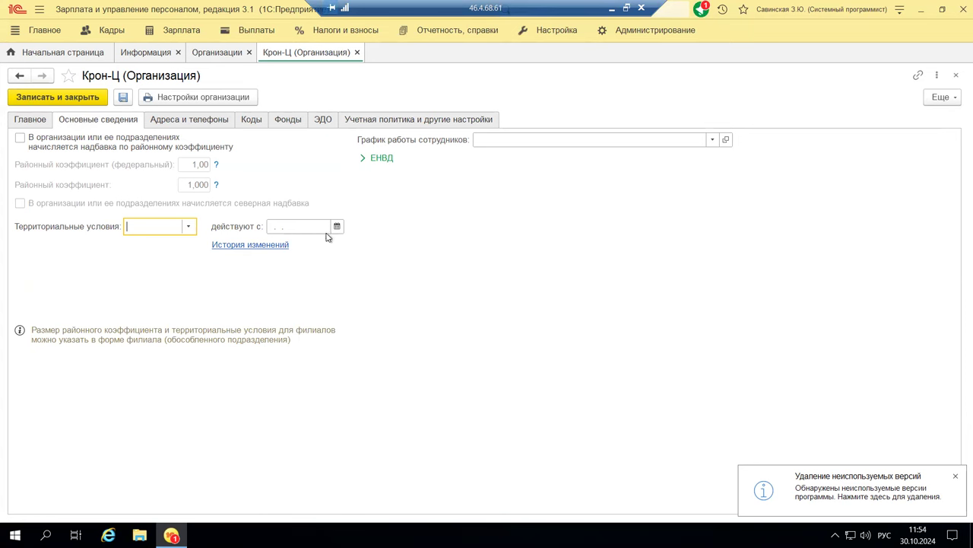
{"action": "left_click", "coordinate": [193, 121]}
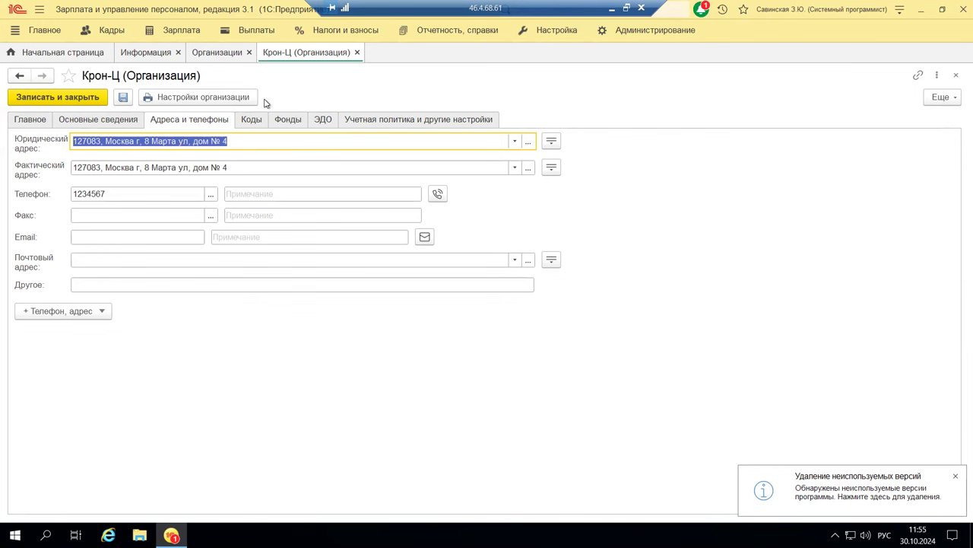
{"action": "left_click", "coordinate": [250, 122]}
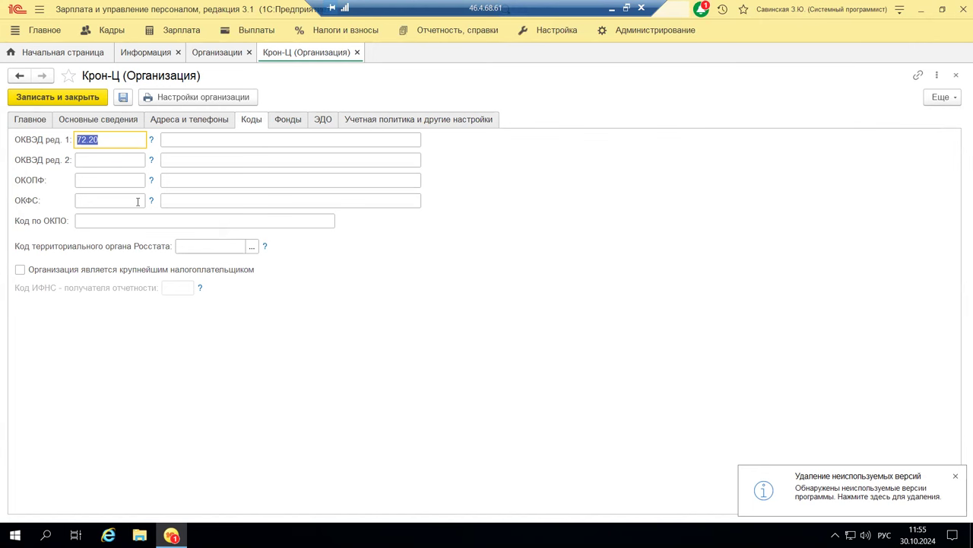
{"action": "left_click", "coordinate": [291, 120]}
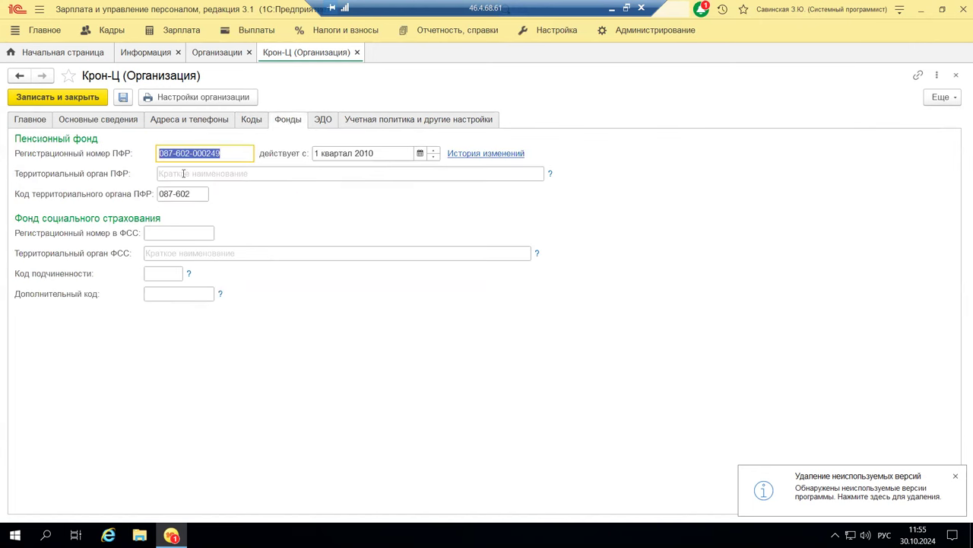
{"action": "left_click", "coordinate": [322, 122]}
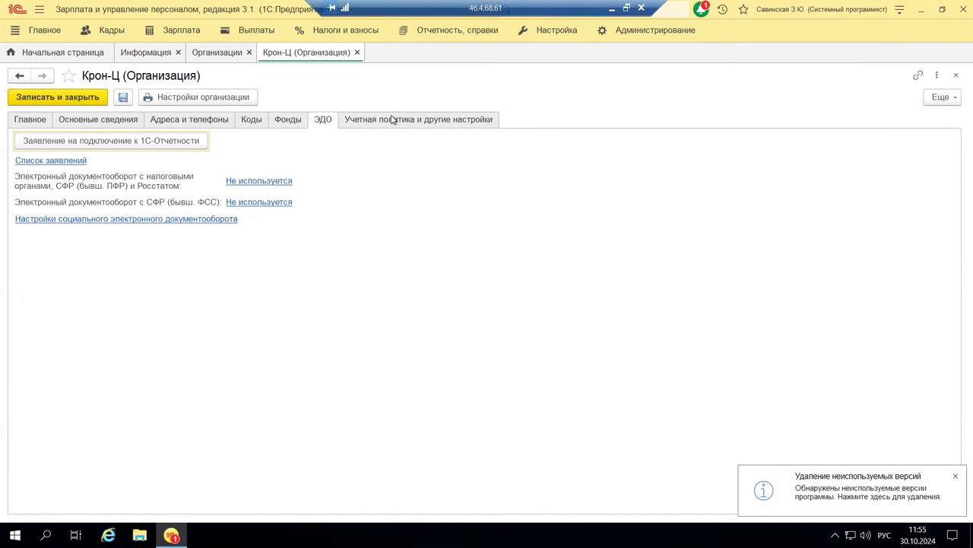
Step: View Крон-Ц's Ответственные лица settings, including the cashier field, and close them without saving
{"action": "left_click", "coordinate": [393, 120]}
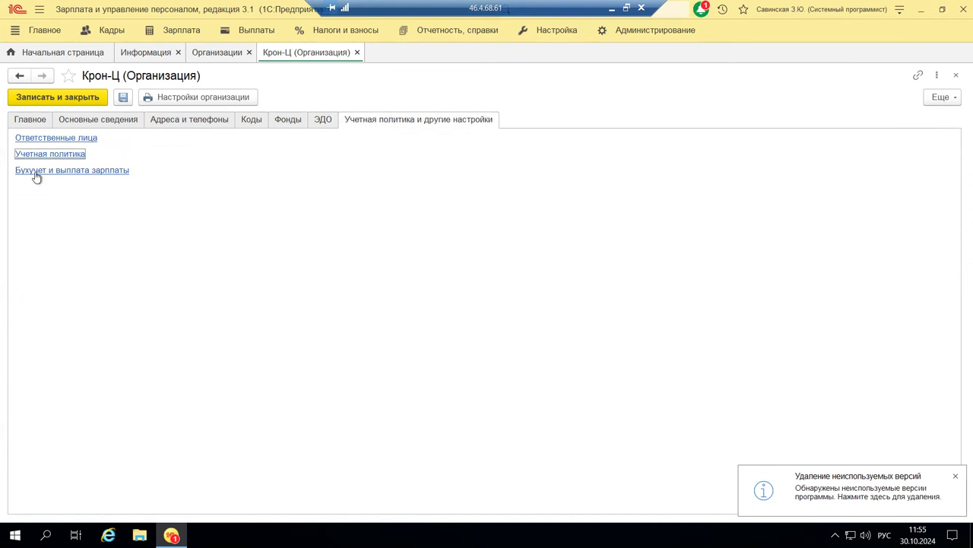
{"action": "left_click", "coordinate": [43, 140]}
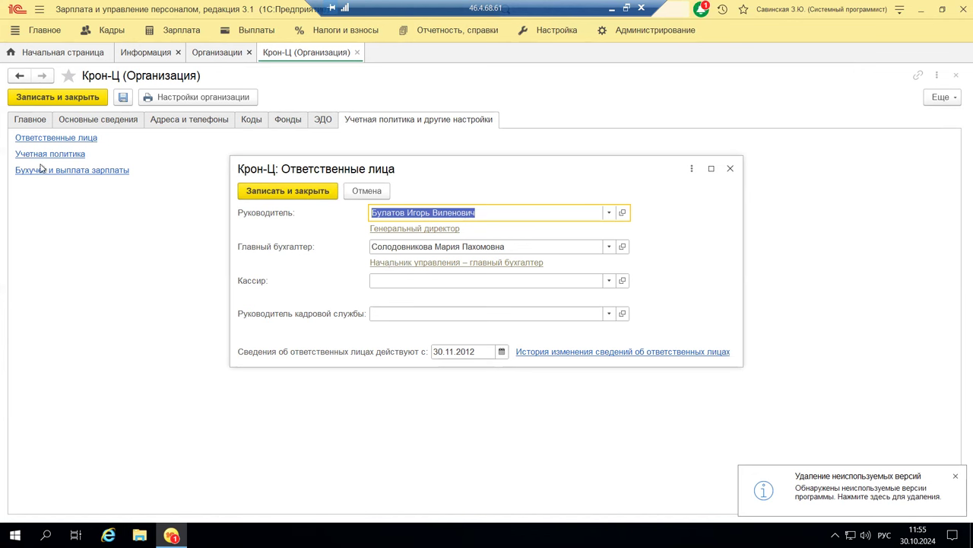
{"action": "left_click", "coordinate": [394, 279]}
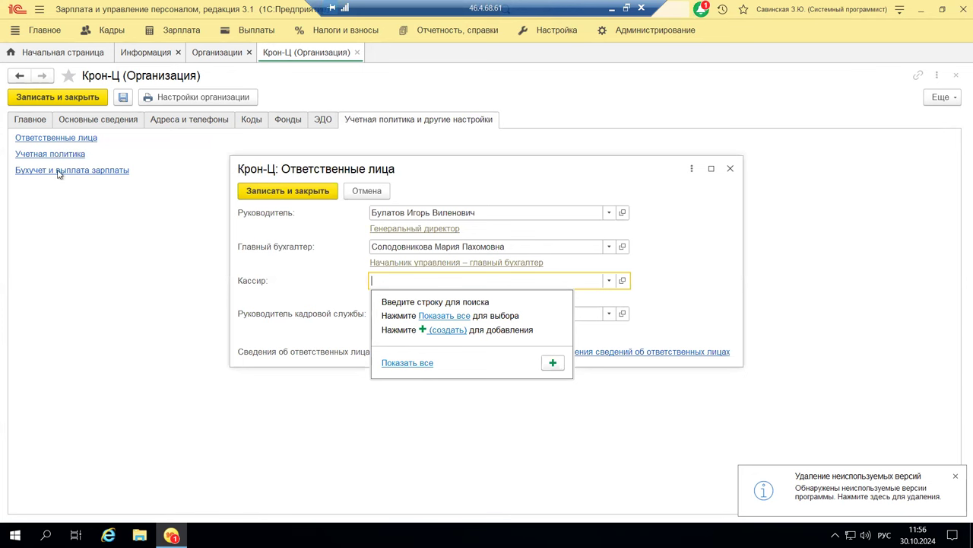
{"action": "left_click", "coordinate": [680, 333]}
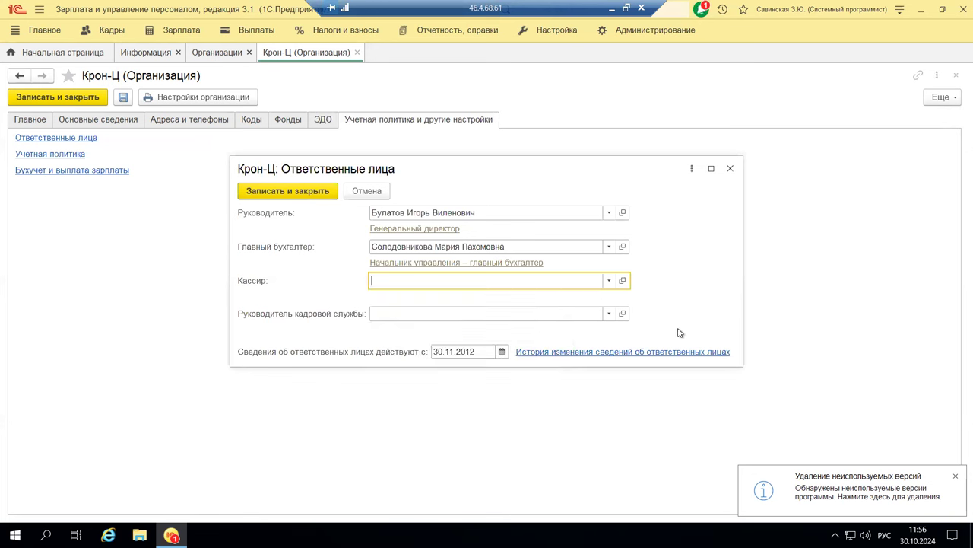
{"action": "left_click", "coordinate": [80, 174]}
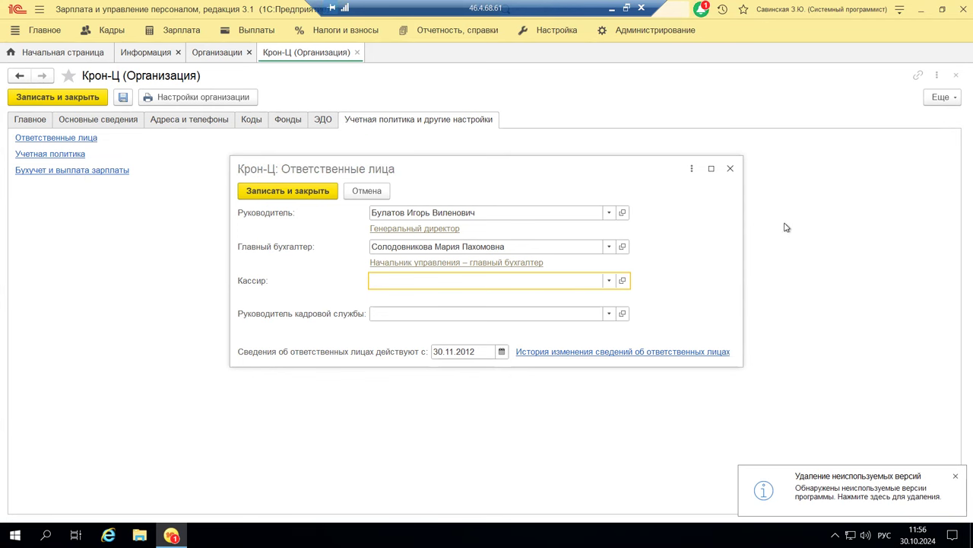
{"action": "left_click", "coordinate": [731, 169]}
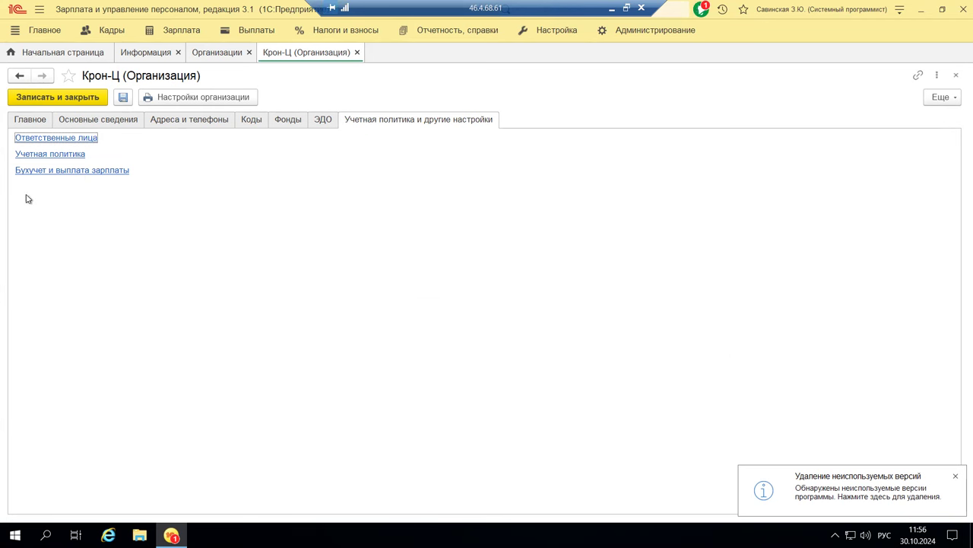
Step: Review Крон-Ц's salary payment and accounting settings in Бухучет и выплата зарплаты, dismissing the notice that covers them, and close the form
{"action": "left_click", "coordinate": [66, 173]}
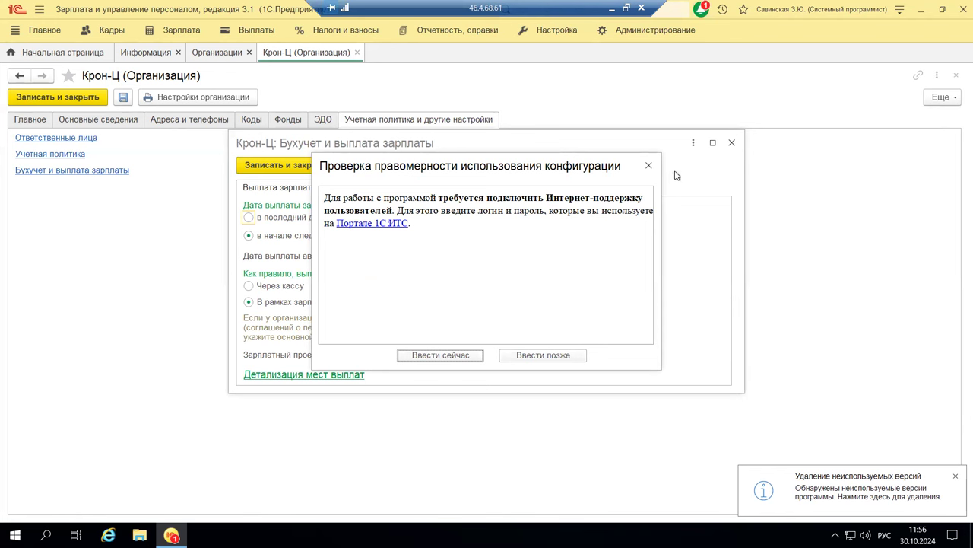
{"action": "left_click", "coordinate": [649, 167]}
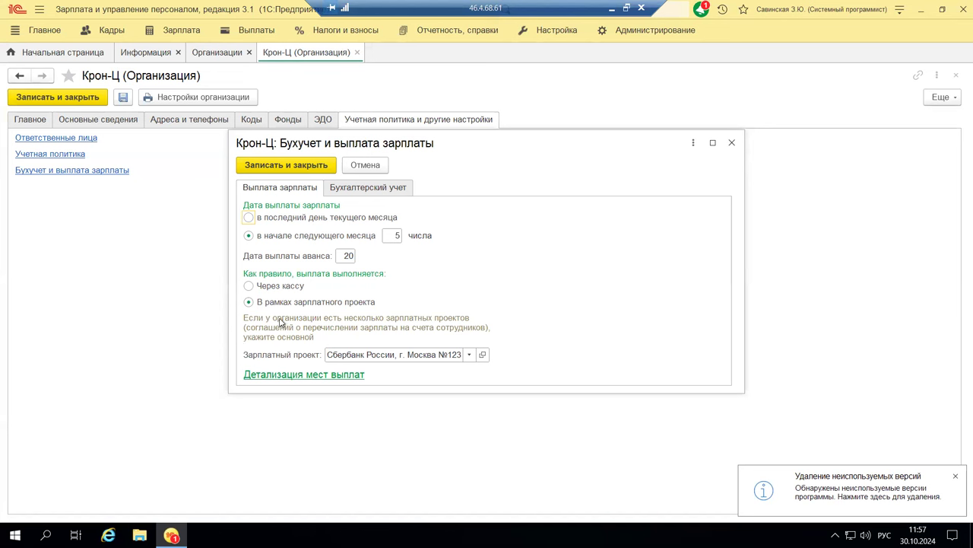
{"action": "left_click", "coordinate": [377, 188]}
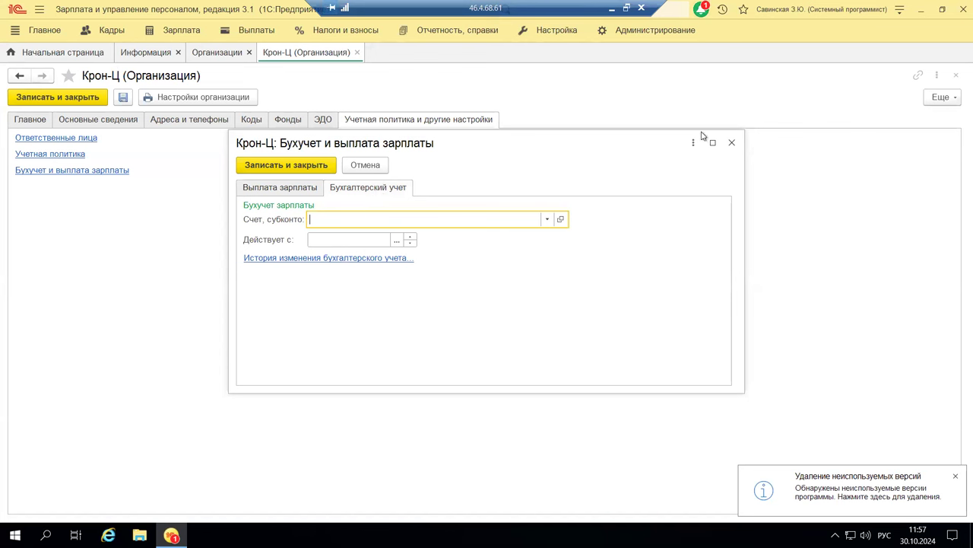
{"action": "left_click", "coordinate": [731, 144]}
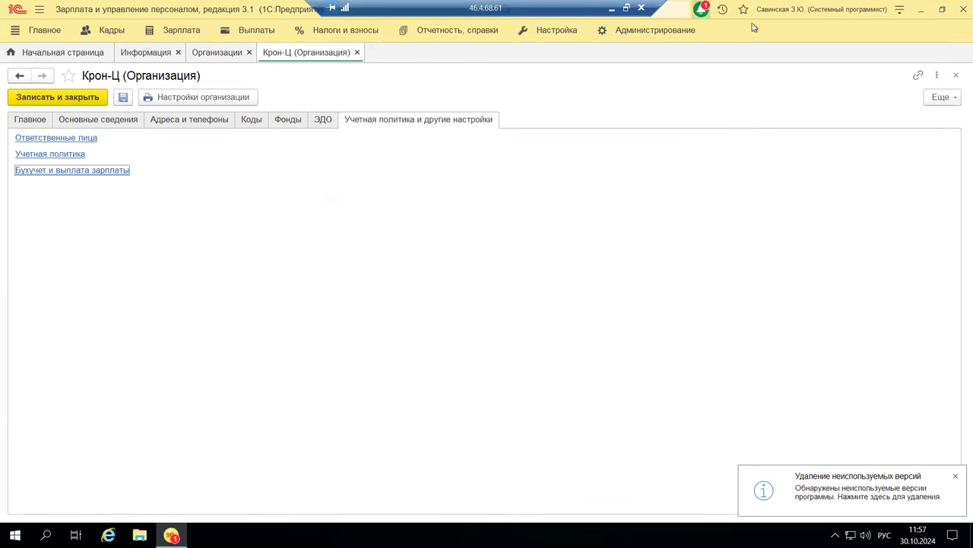
Step: Switch to the PowerPoint presentation and display slide 16 on the 2024 changes in how employers inform military enlistment offices
{"action": "left_click", "coordinate": [613, 9]}
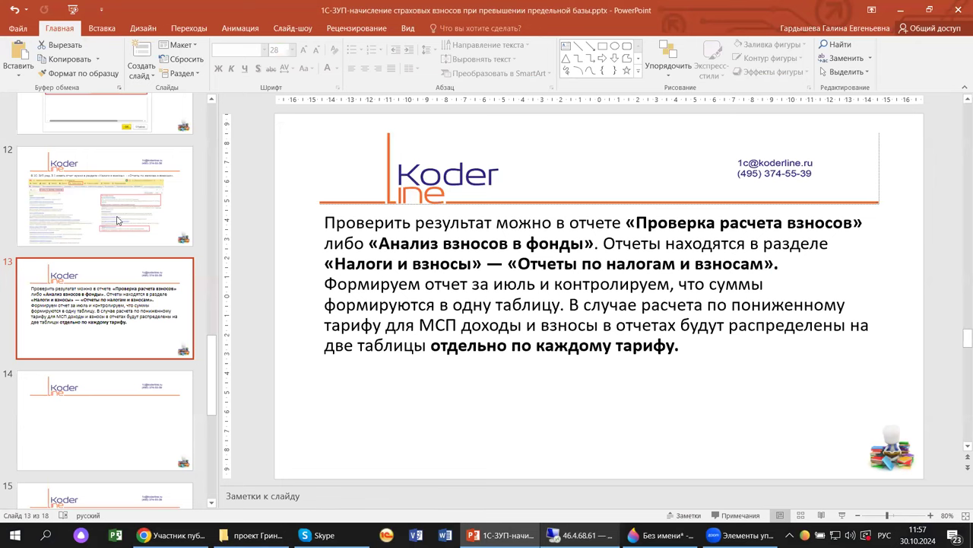
{"action": "scroll", "coordinate": [138, 292], "scroll_direction": "down", "scroll_amount": 1}
{"action": "scroll", "coordinate": [139, 292], "scroll_direction": "down", "scroll_amount": 3}
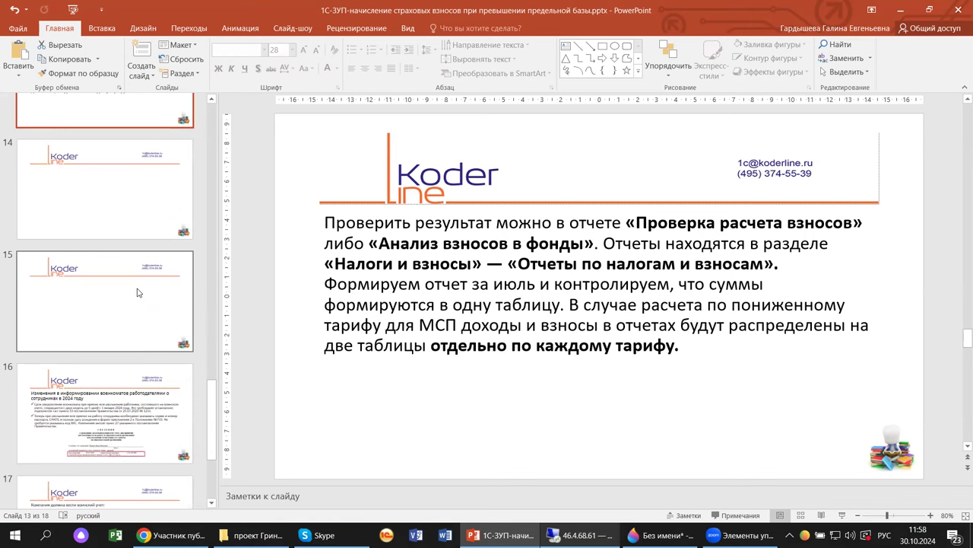
{"action": "scroll", "coordinate": [139, 292], "scroll_direction": "down", "scroll_amount": 3}
{"action": "scroll", "coordinate": [138, 292], "scroll_direction": "down", "scroll_amount": 1}
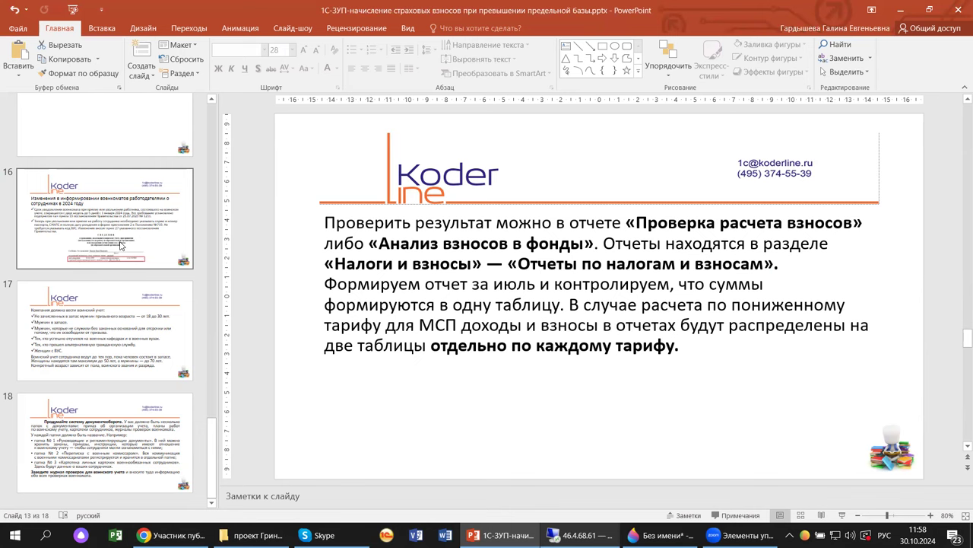
{"action": "left_click", "coordinate": [120, 245]}
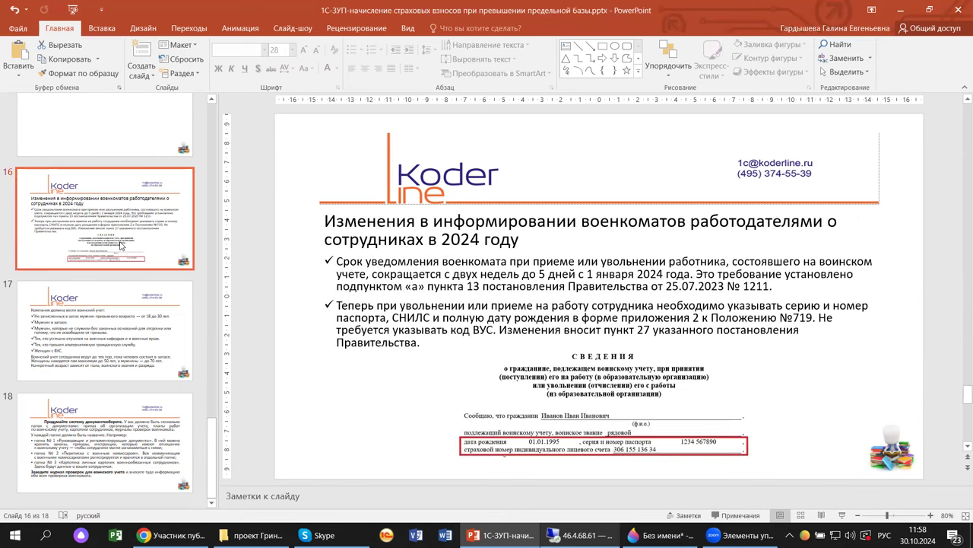